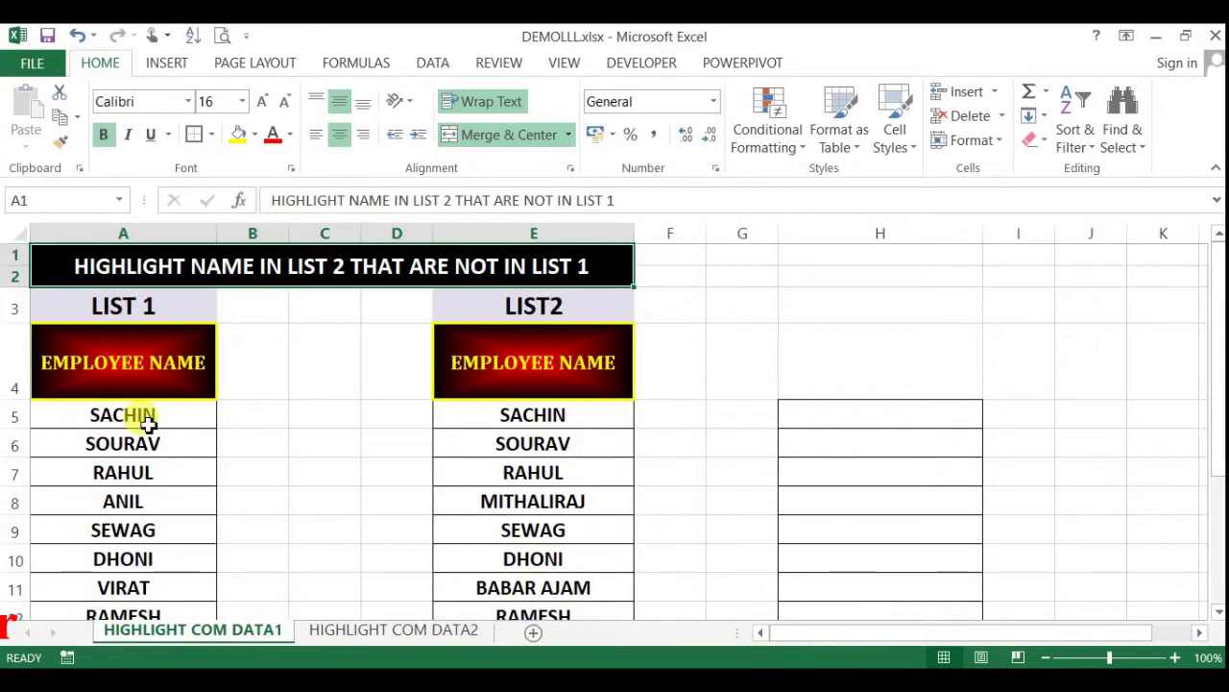
- Review the sheet's title and compare the employee names in LIST 1 with those in LIST2
click(268, 474)
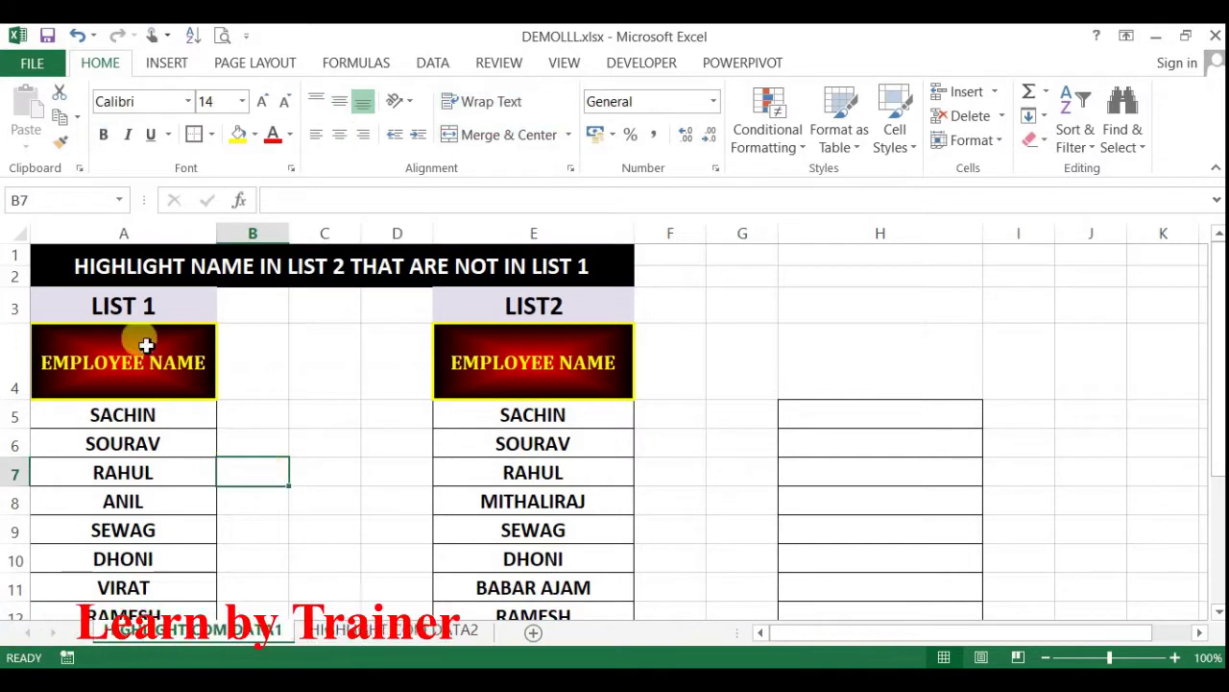
click(134, 267)
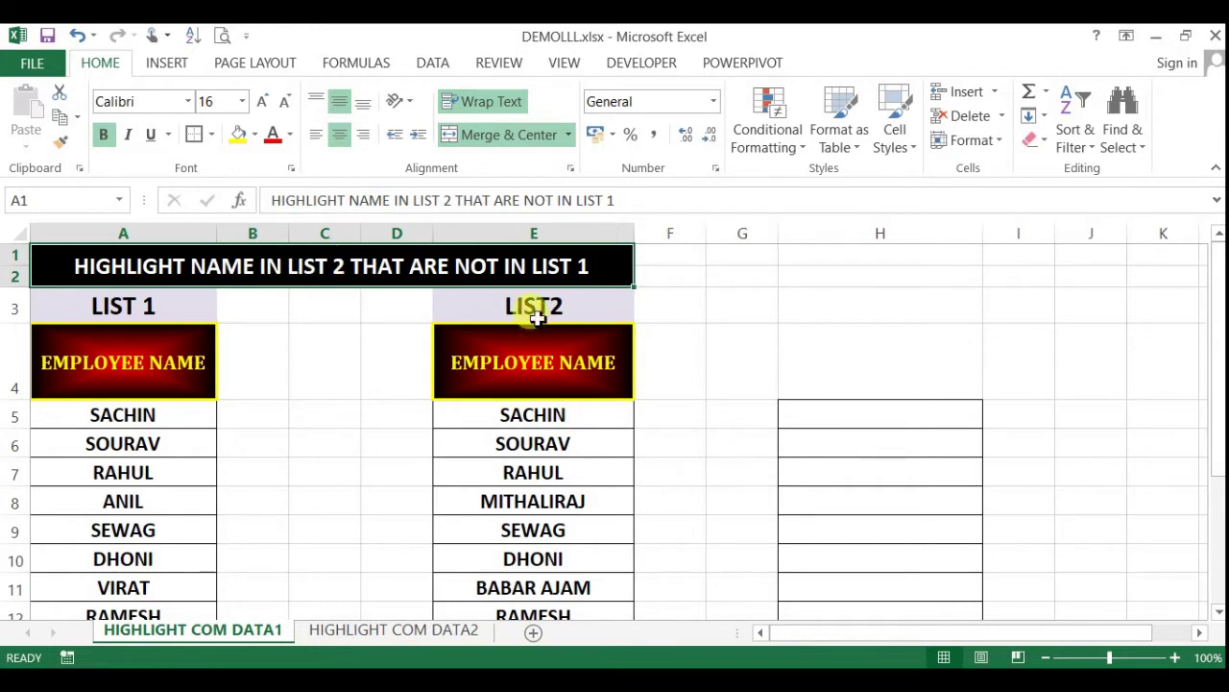
drag(538, 316, 538, 562)
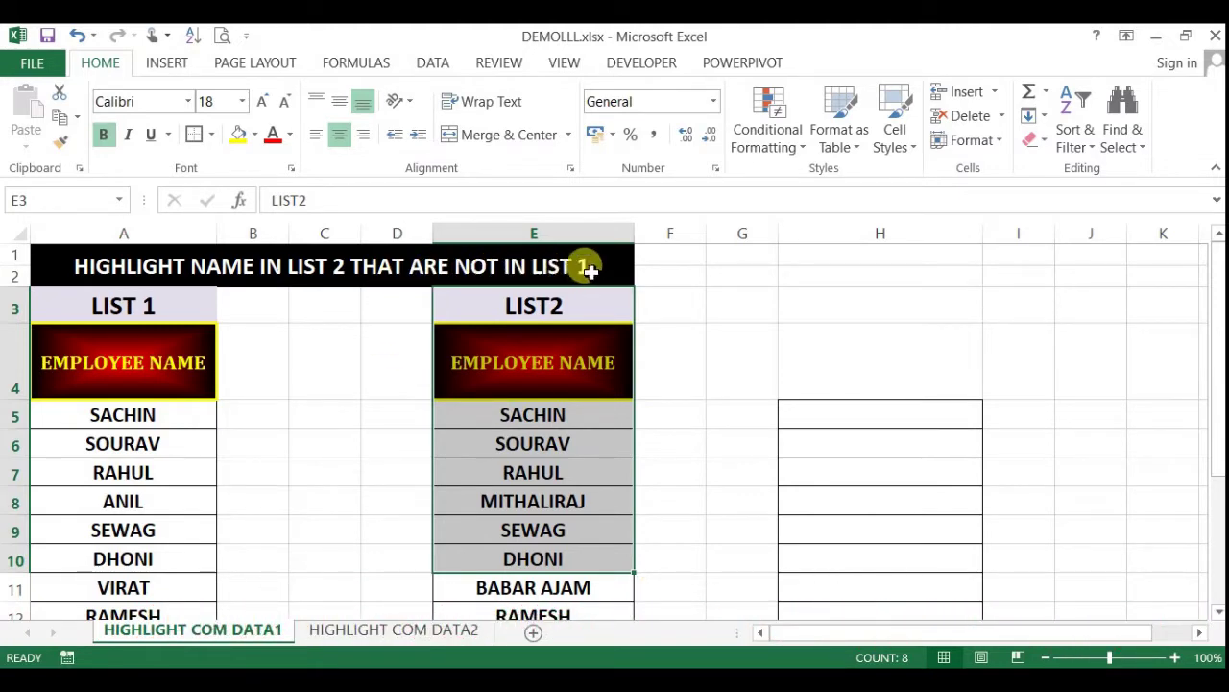
drag(146, 421, 139, 566)
click(412, 486)
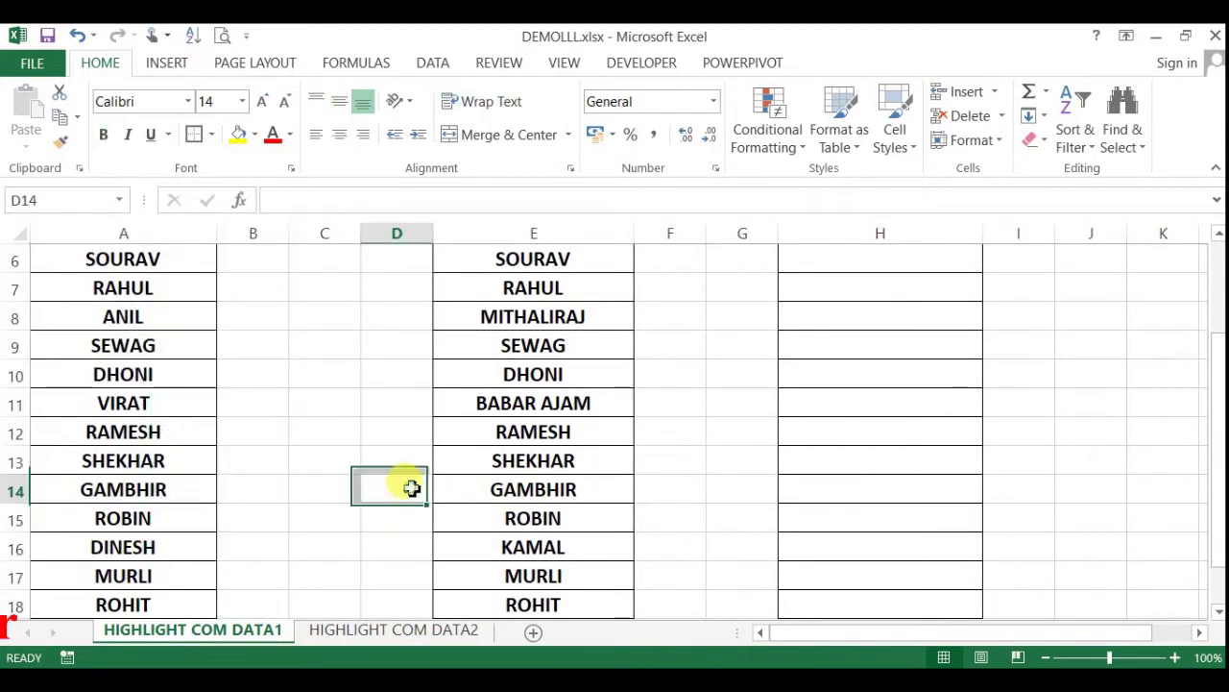
scroll(412, 485, up, 2)
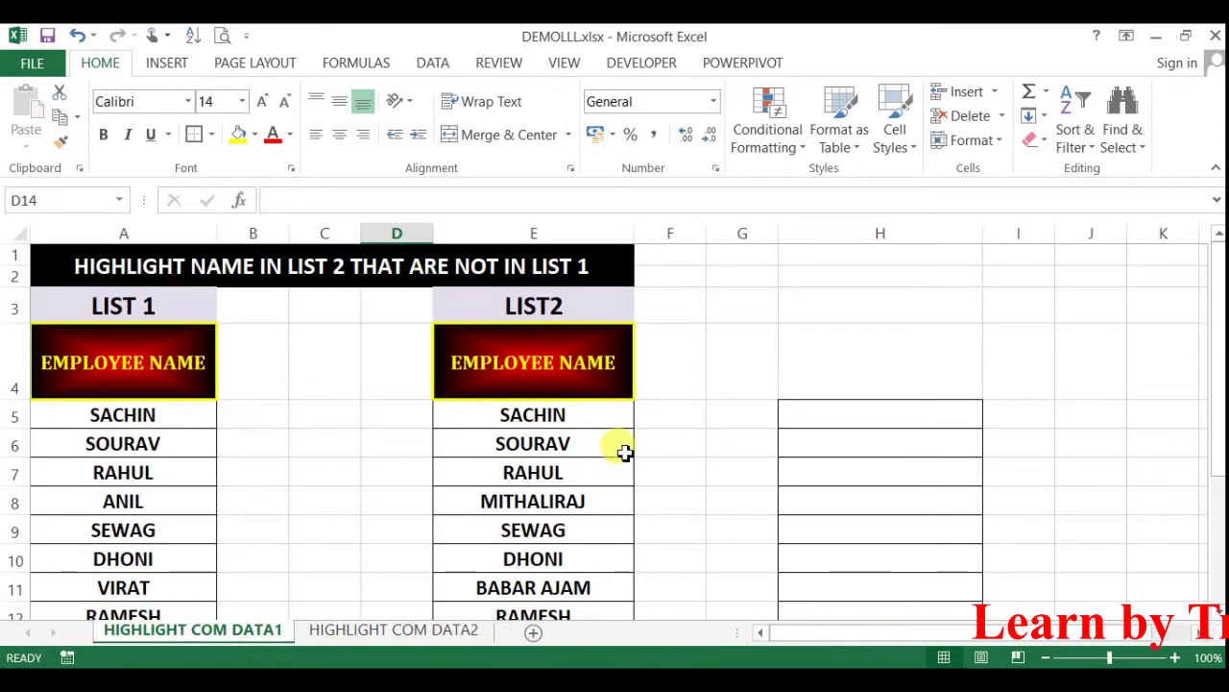
drag(568, 417, 546, 577)
scroll(305, 514, up, 2)
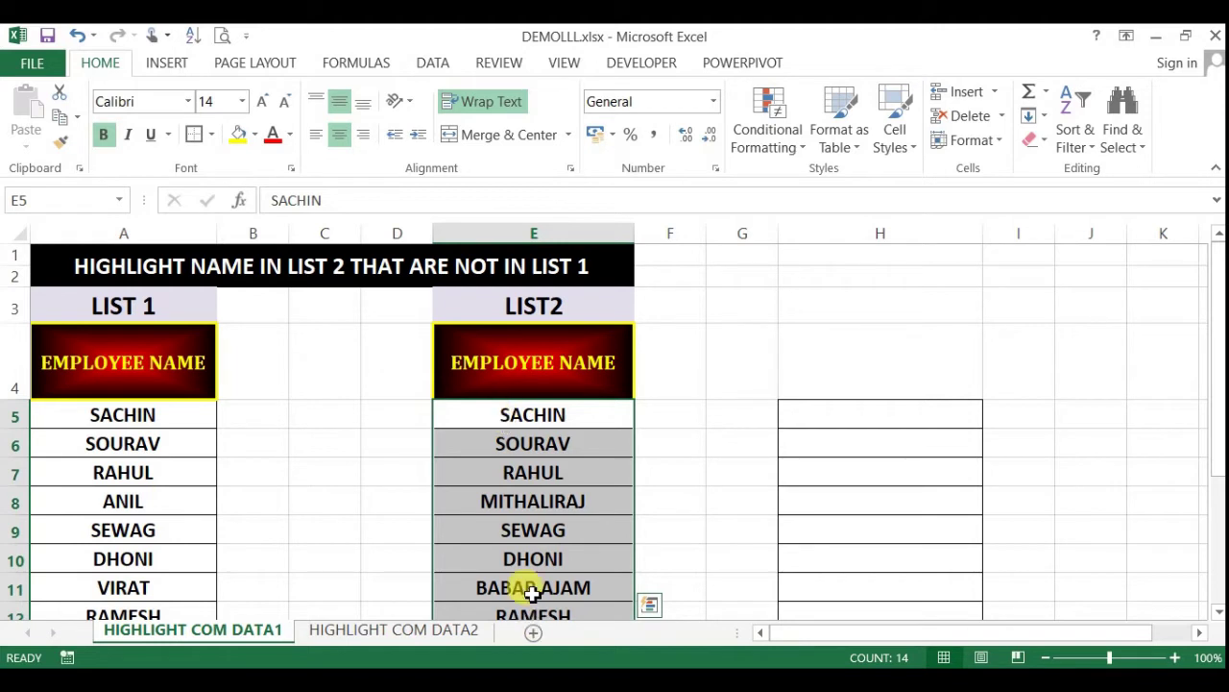
click(528, 423)
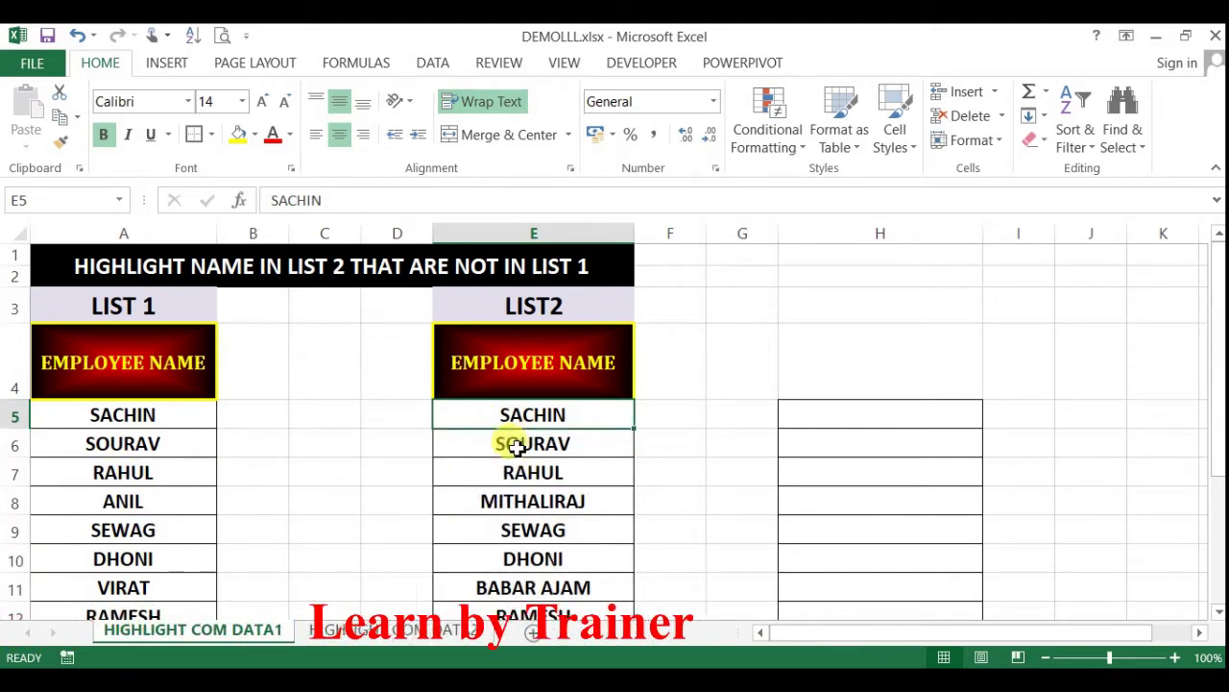
drag(519, 414, 523, 541)
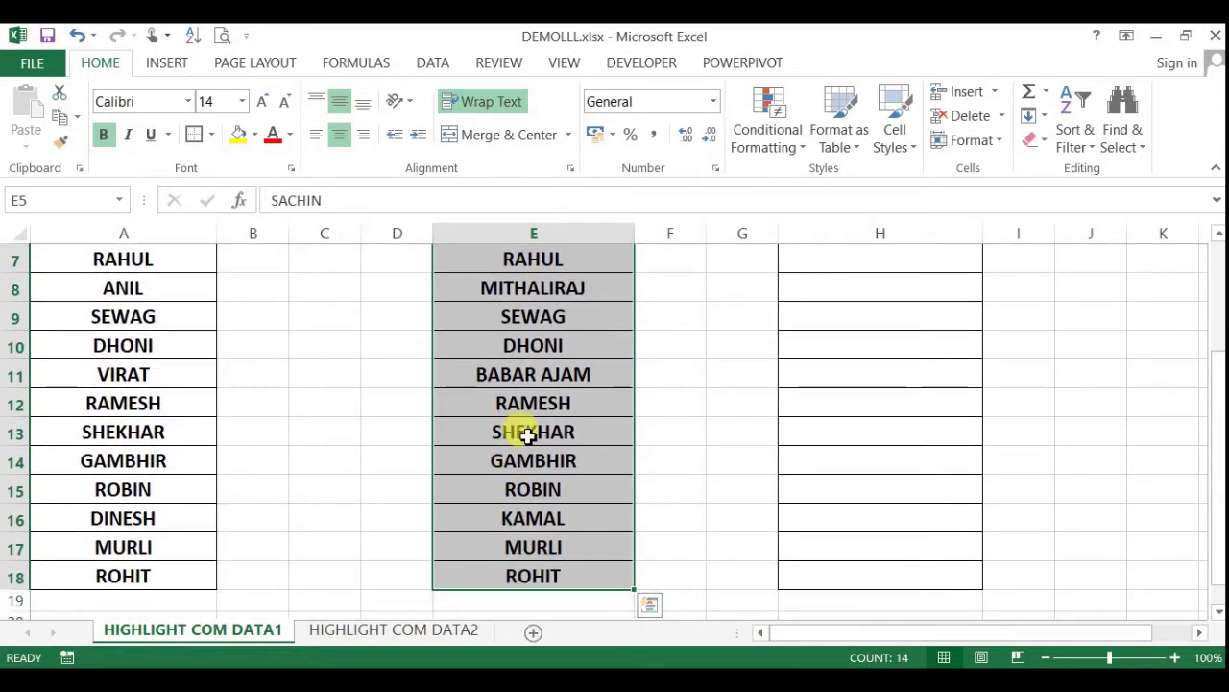
click(246, 396)
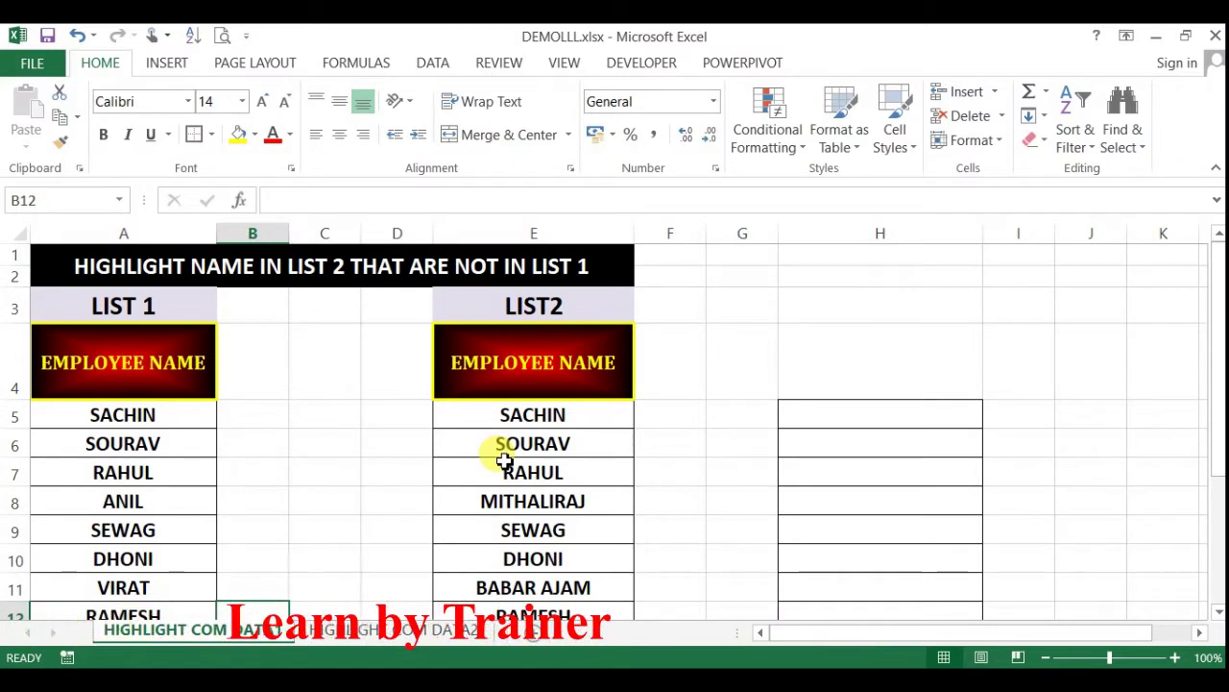
click(900, 411)
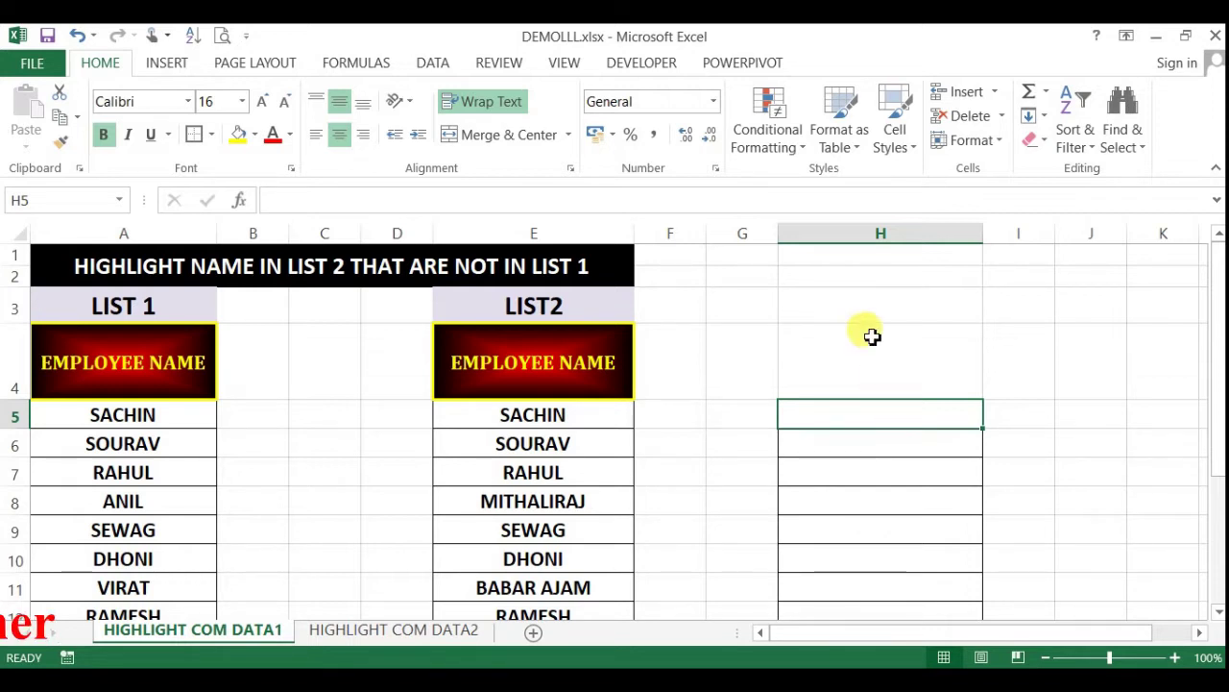
click(150, 420)
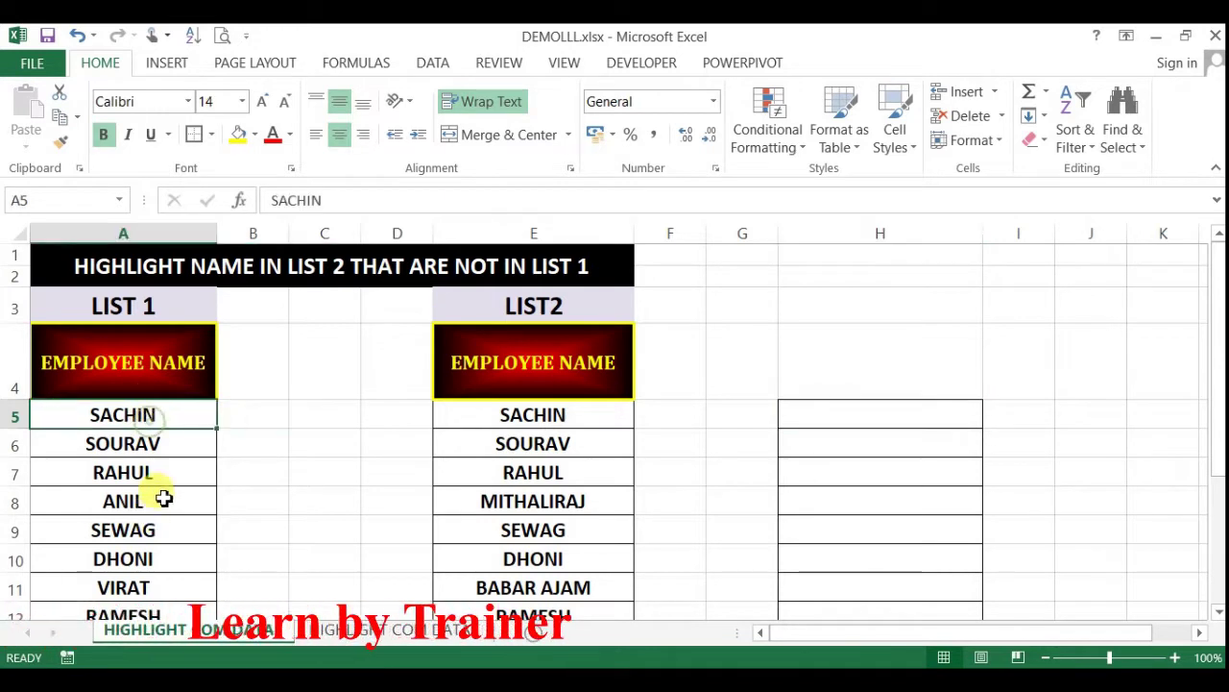
click(128, 444)
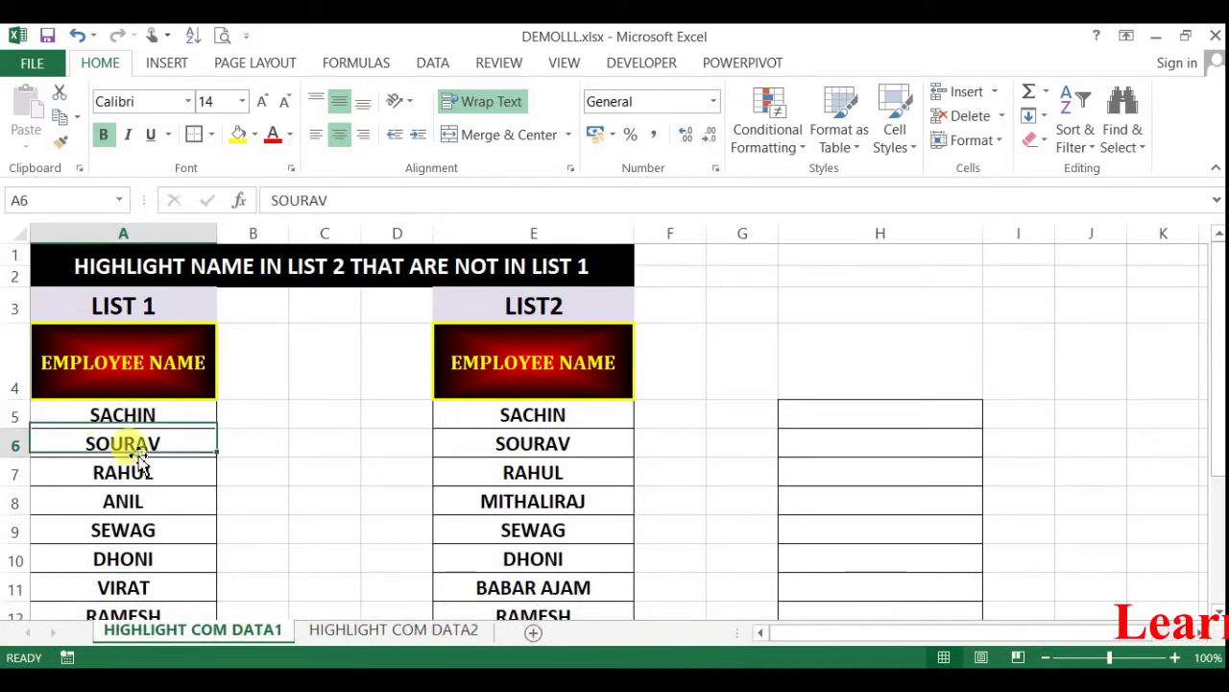
- Start a MATCH formula in cell H5 with the first LIST2 name, E5, as the lookup value
click(848, 423)
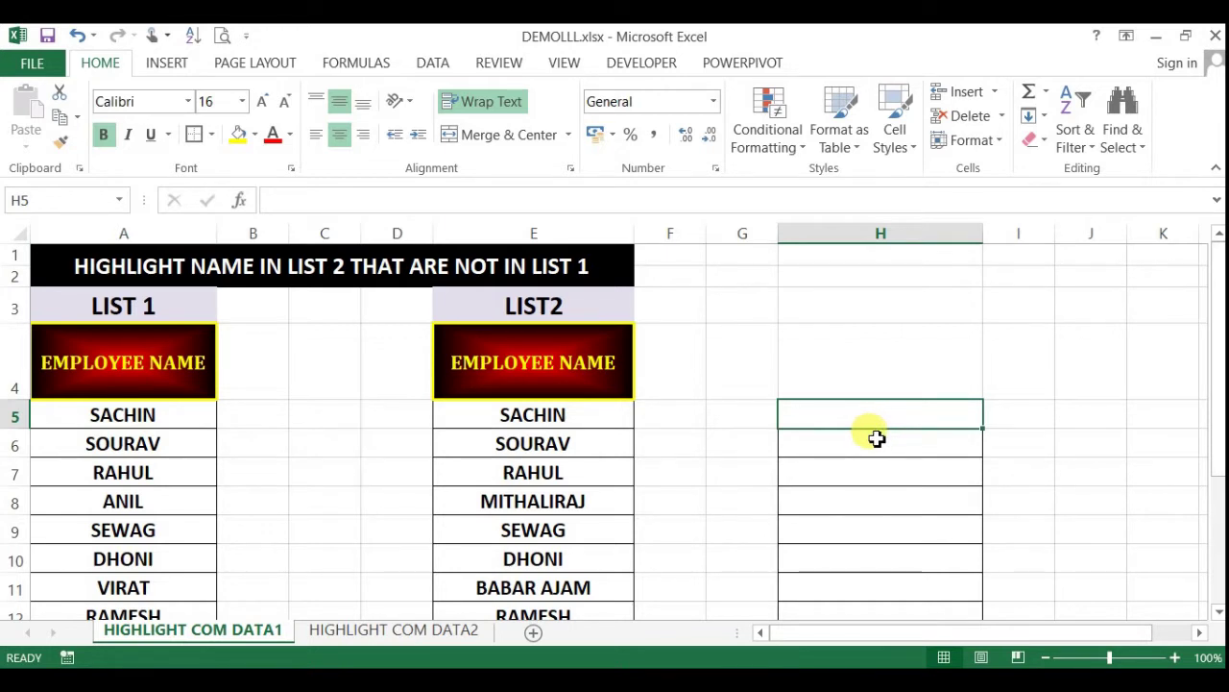
text(=)
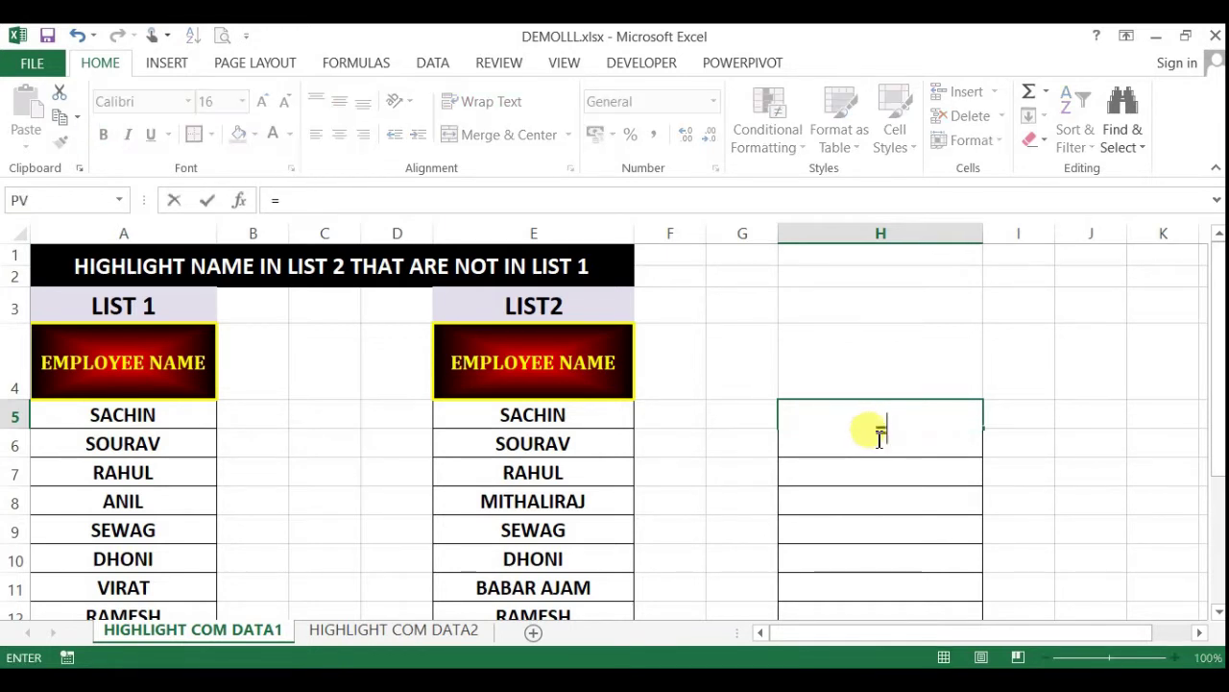
text(MAT)
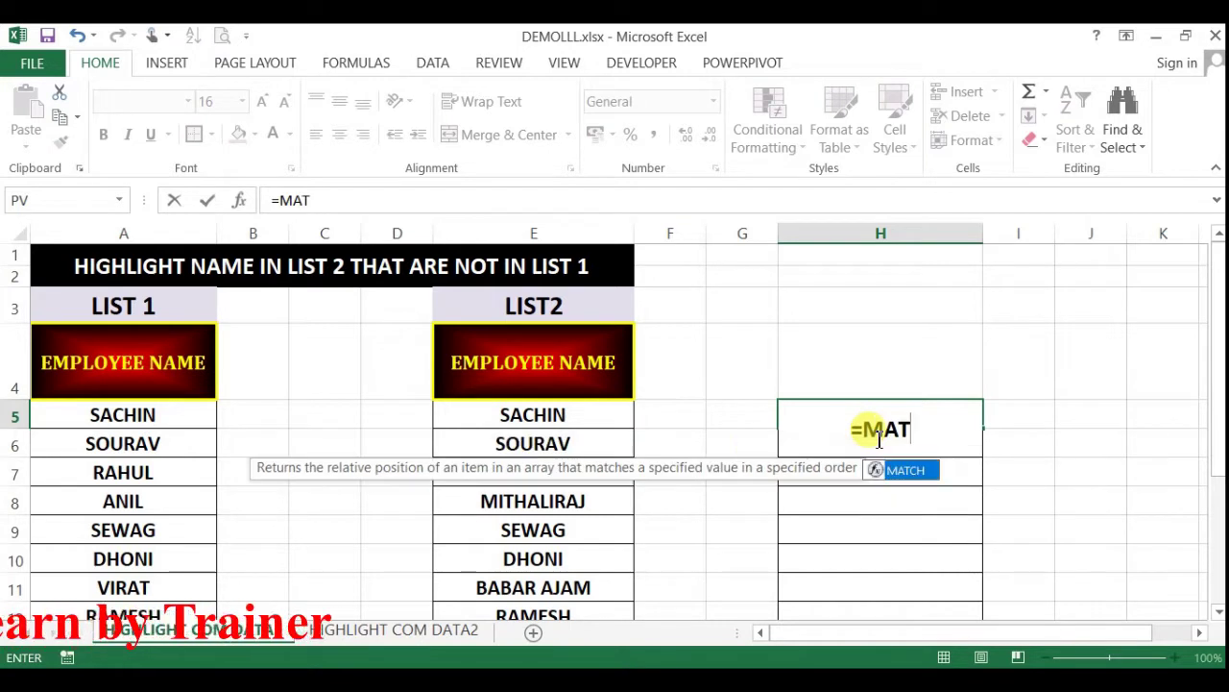
key(Tab)
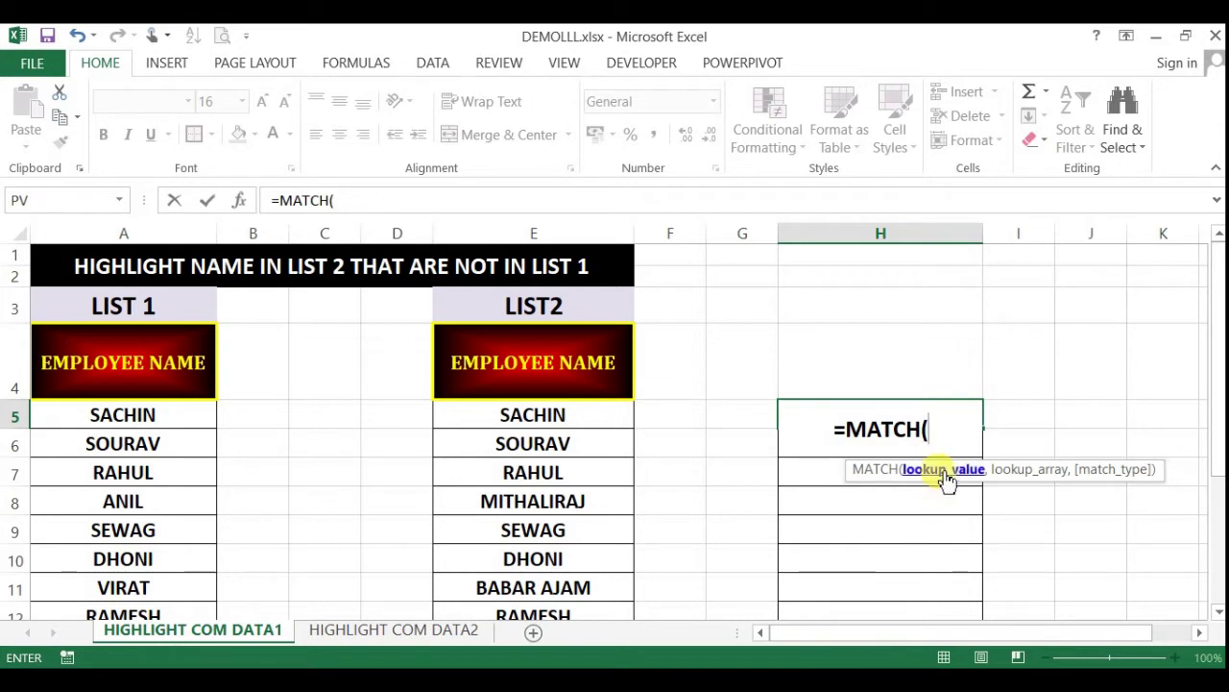
click(482, 424)
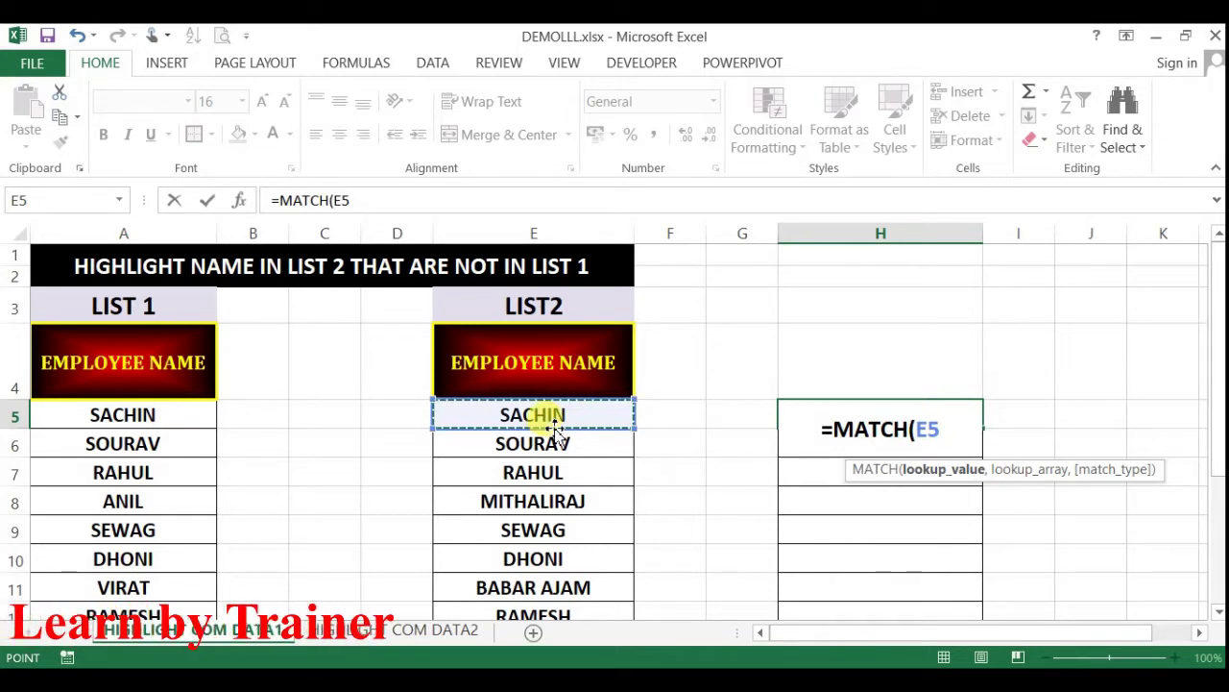
text(,)
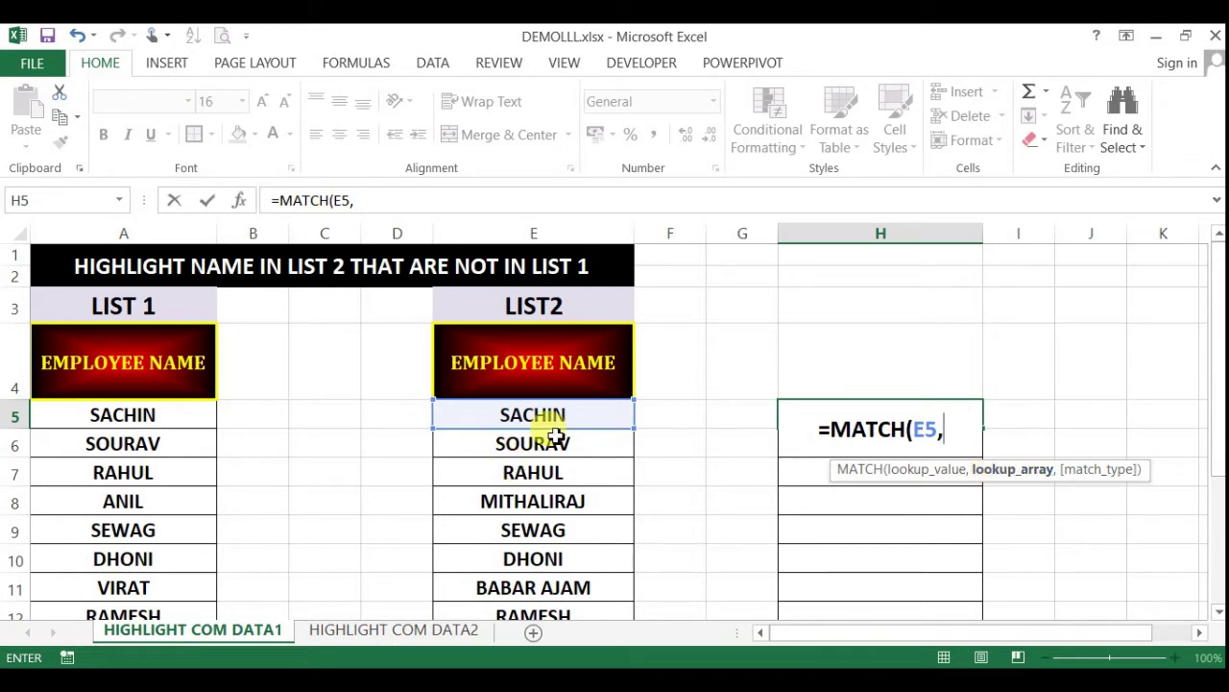
- Complete the H5 formula with the absolute LIST 1 range $A$5:$A$18 as lookup array and match type 0
click(108, 414)
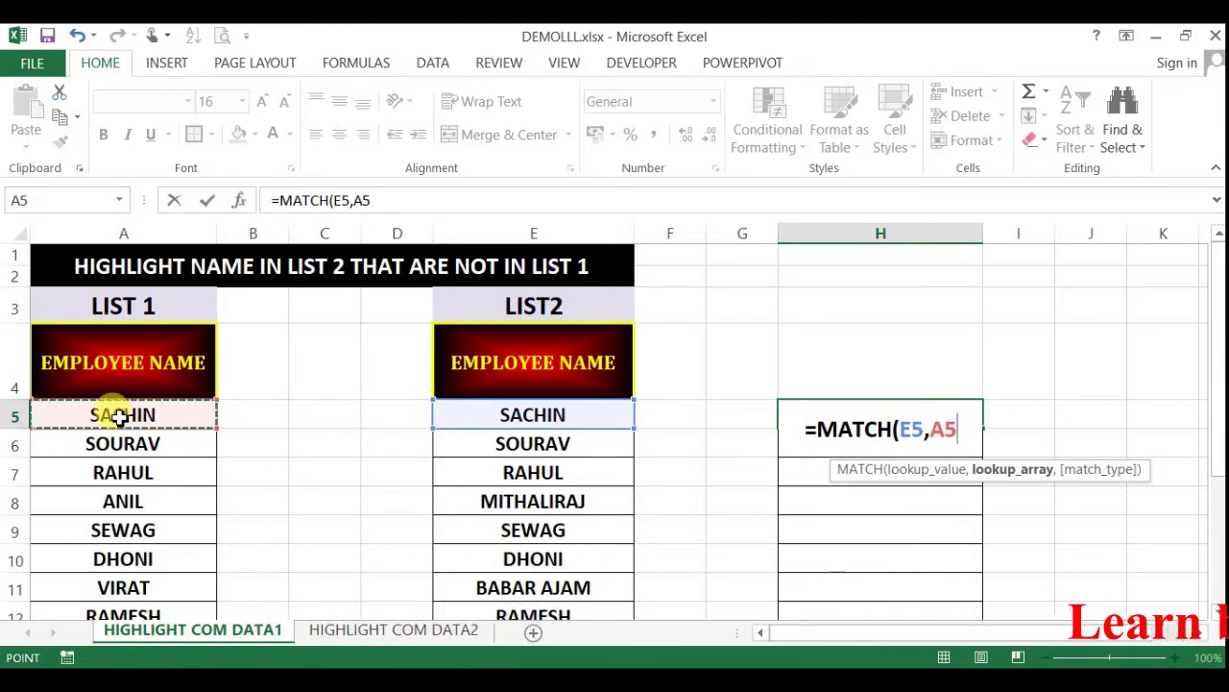
key(ctrl+shift+Down)
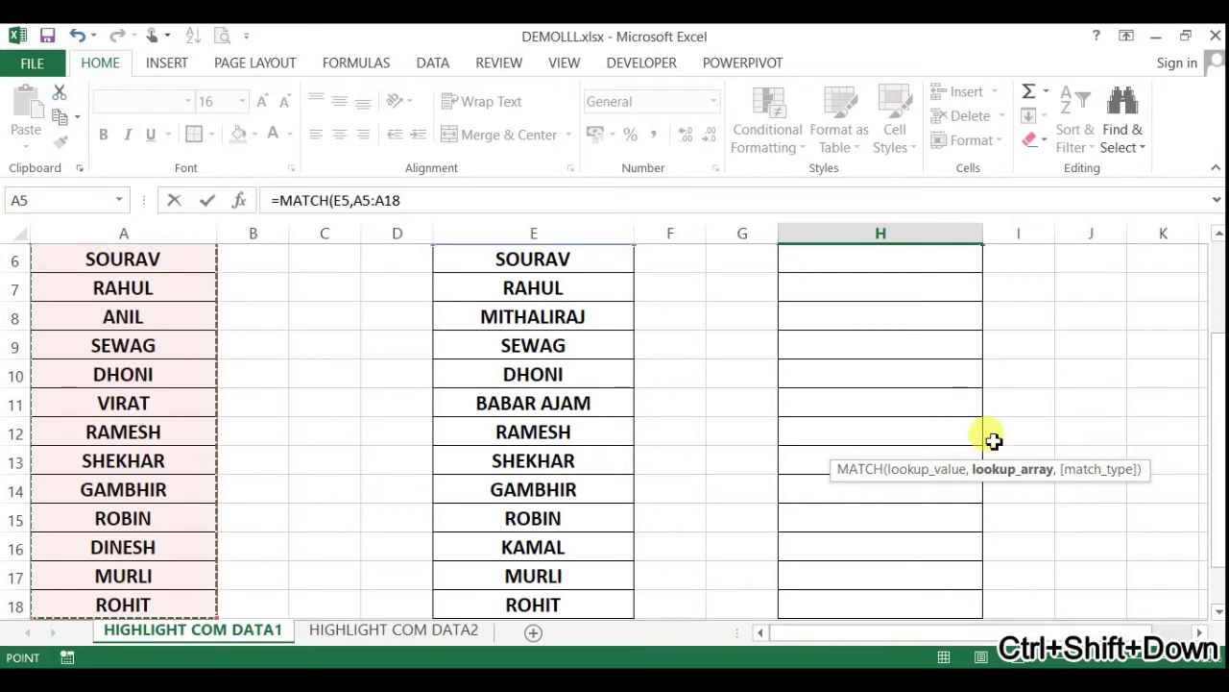
scroll(993, 439, up, 2)
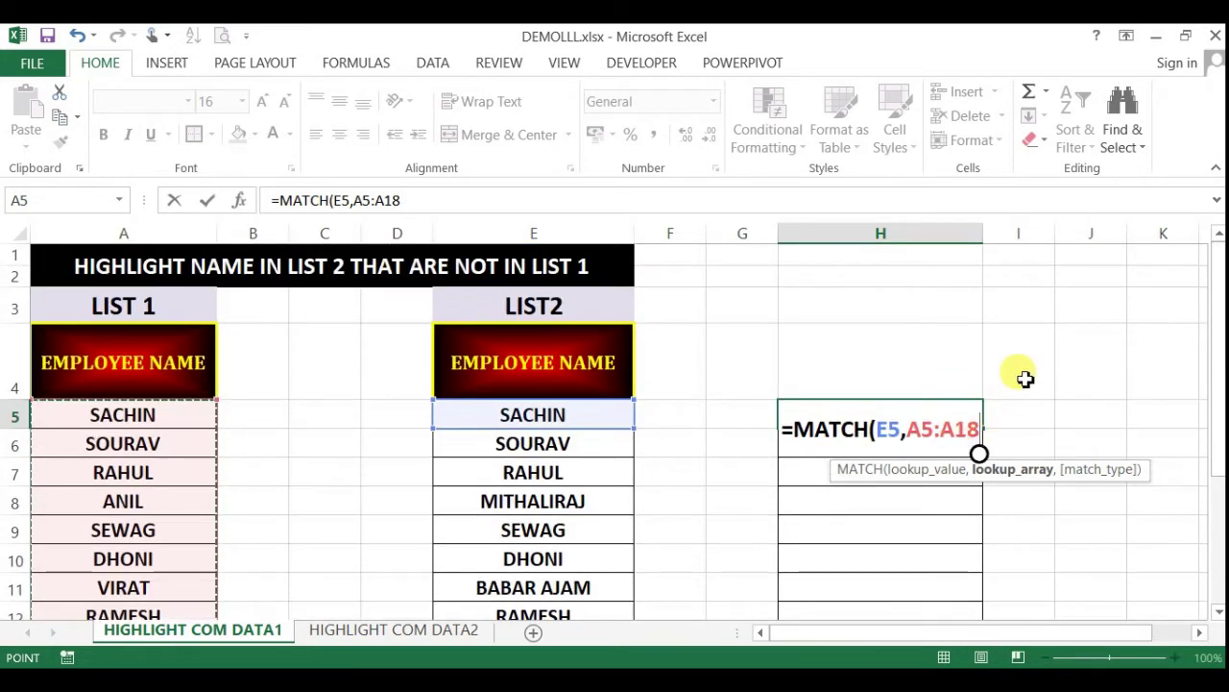
key(F4)
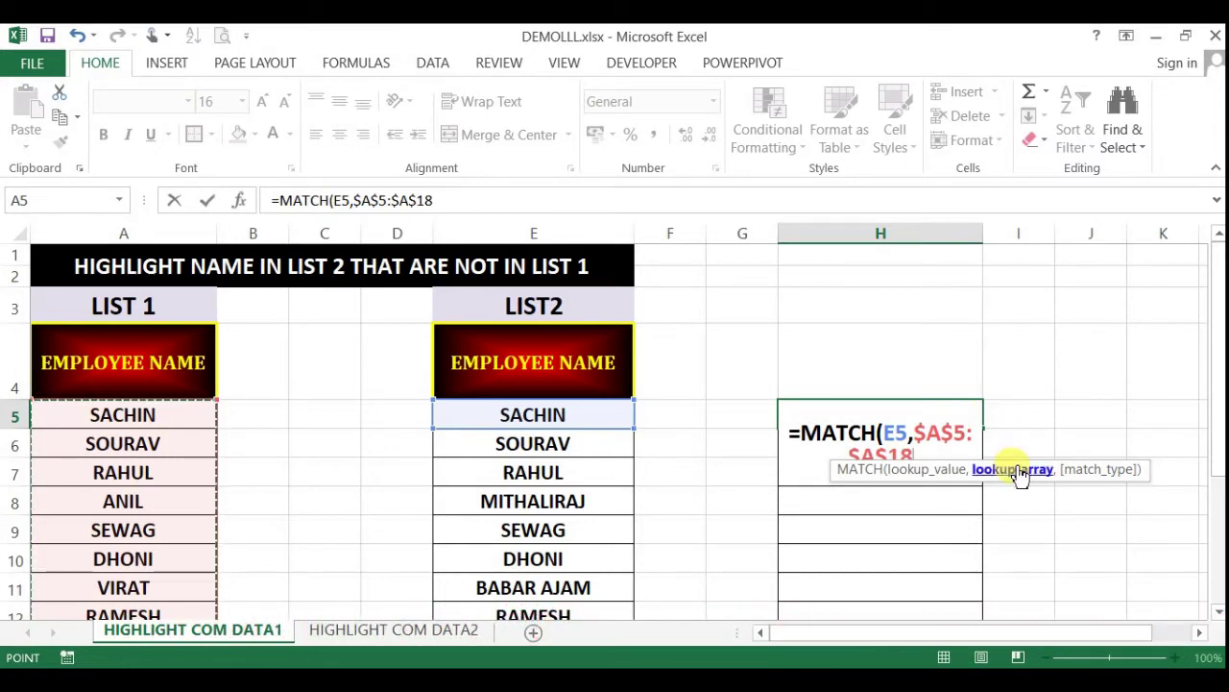
drag(1076, 468, 1039, 548)
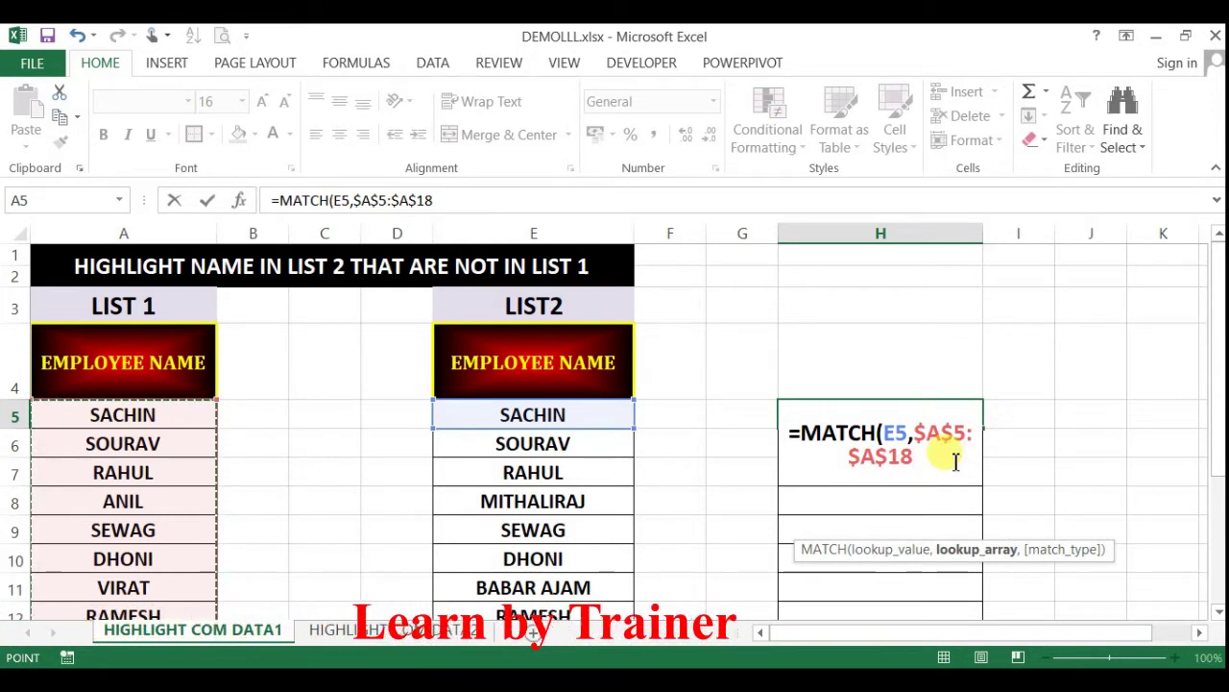
text(,)
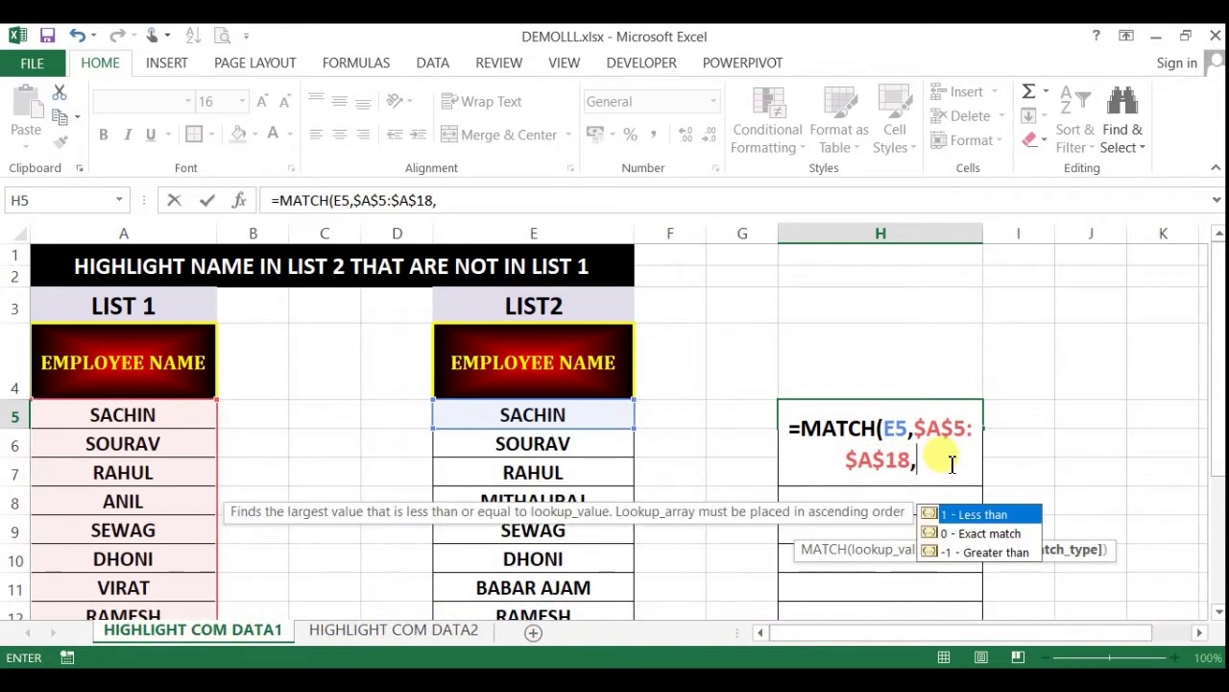
text(0)
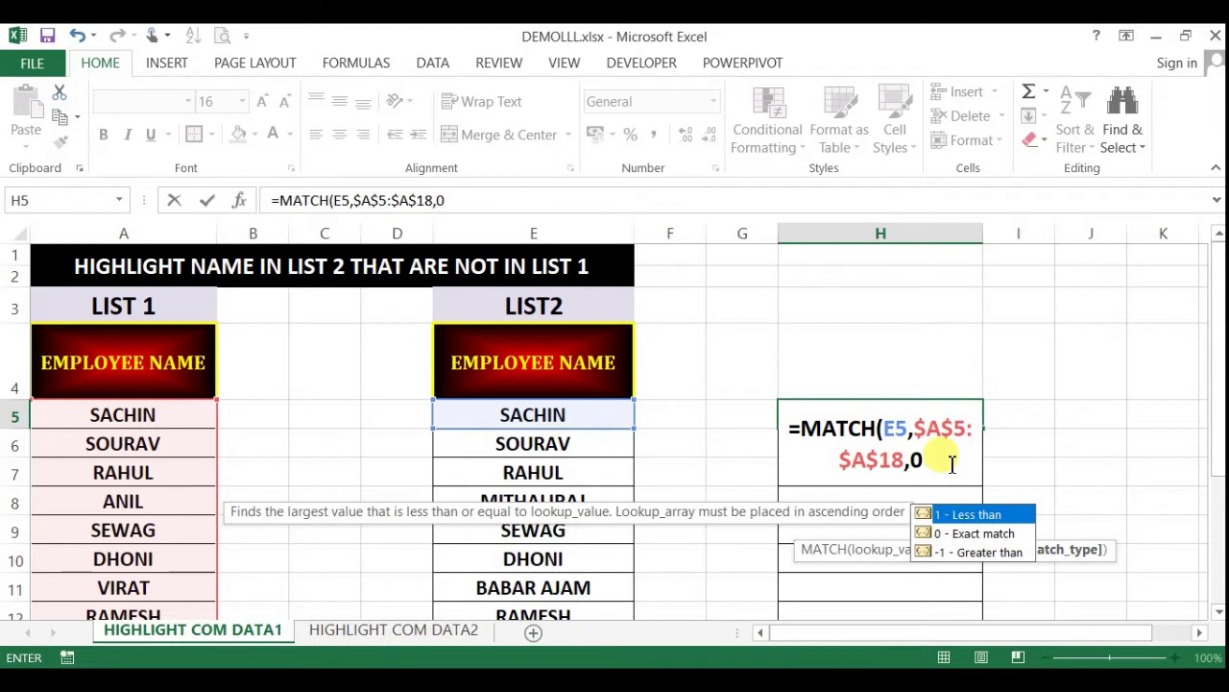
text())
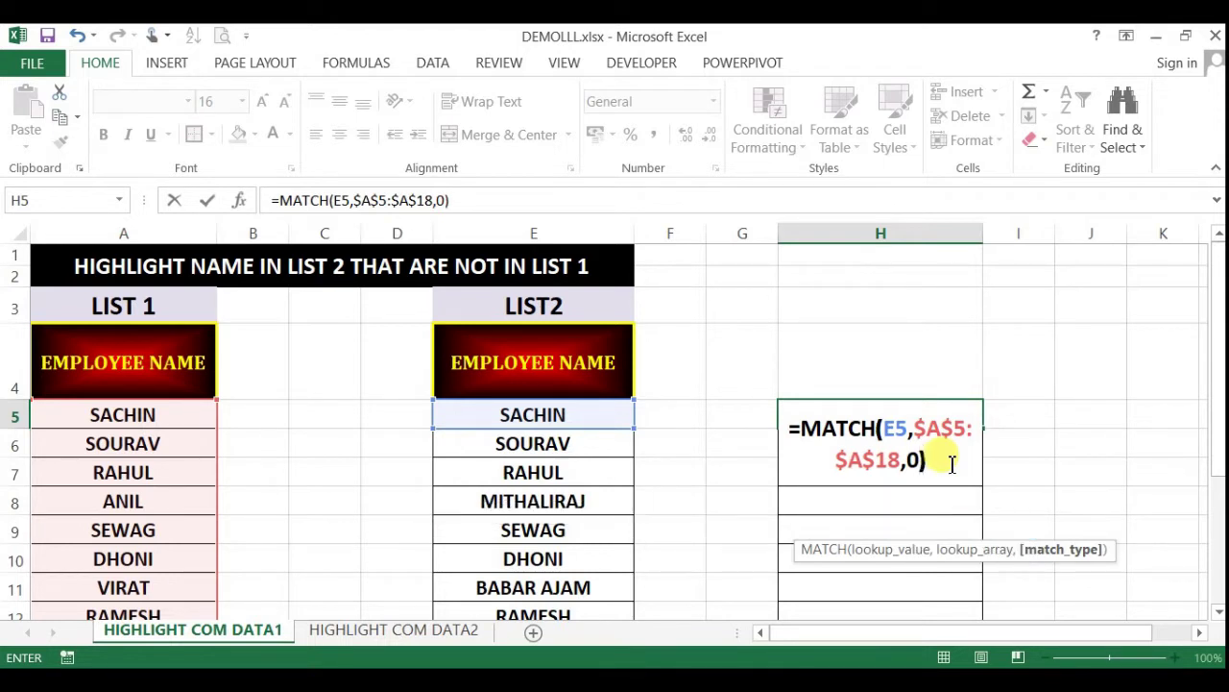
key(Return)
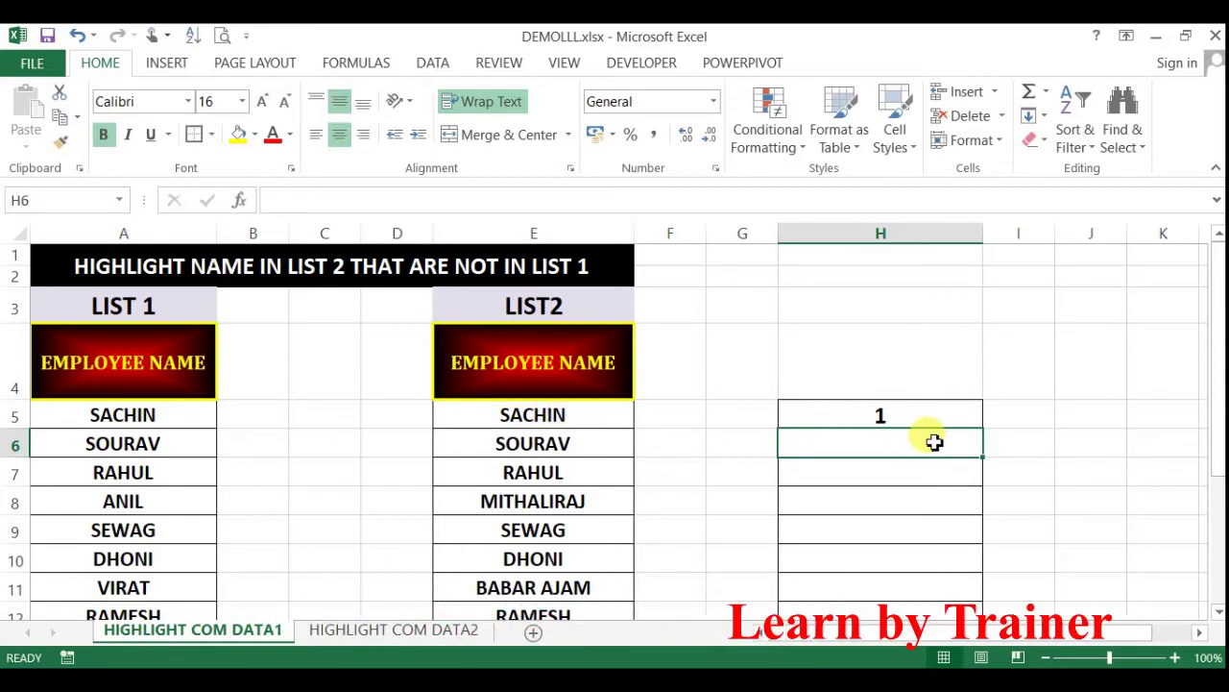
- Fill the MATCH formula from H5 down through H18
click(941, 416)
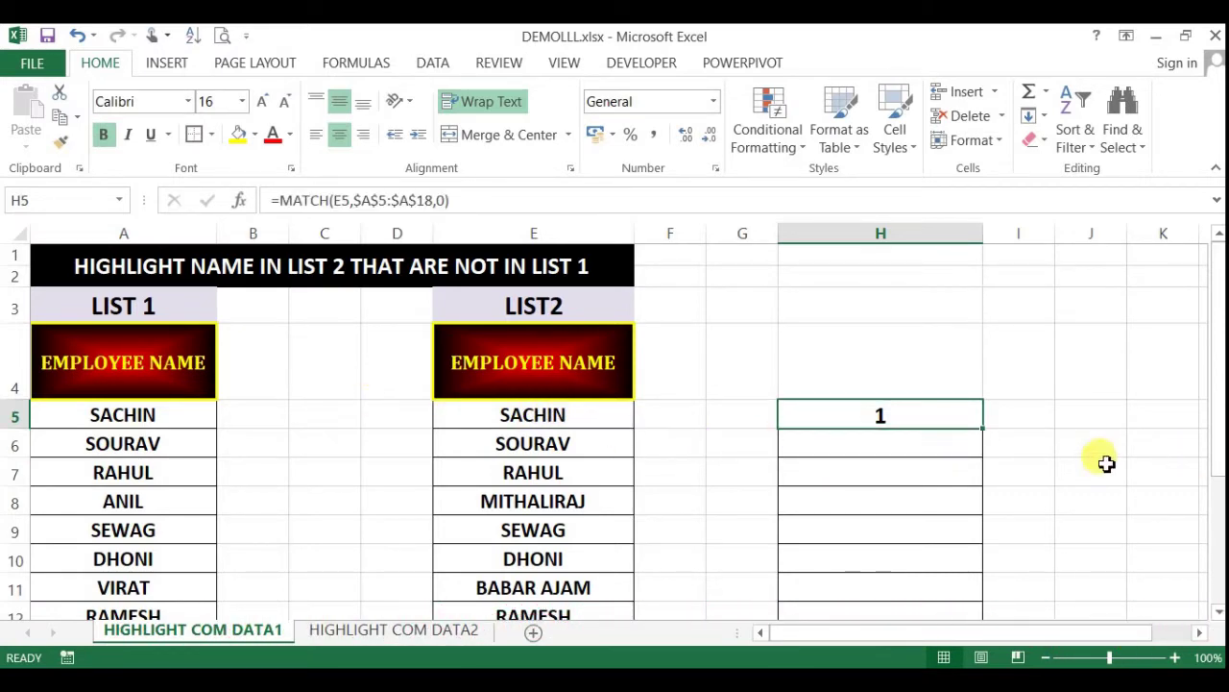
drag(987, 433, 965, 507)
click(707, 490)
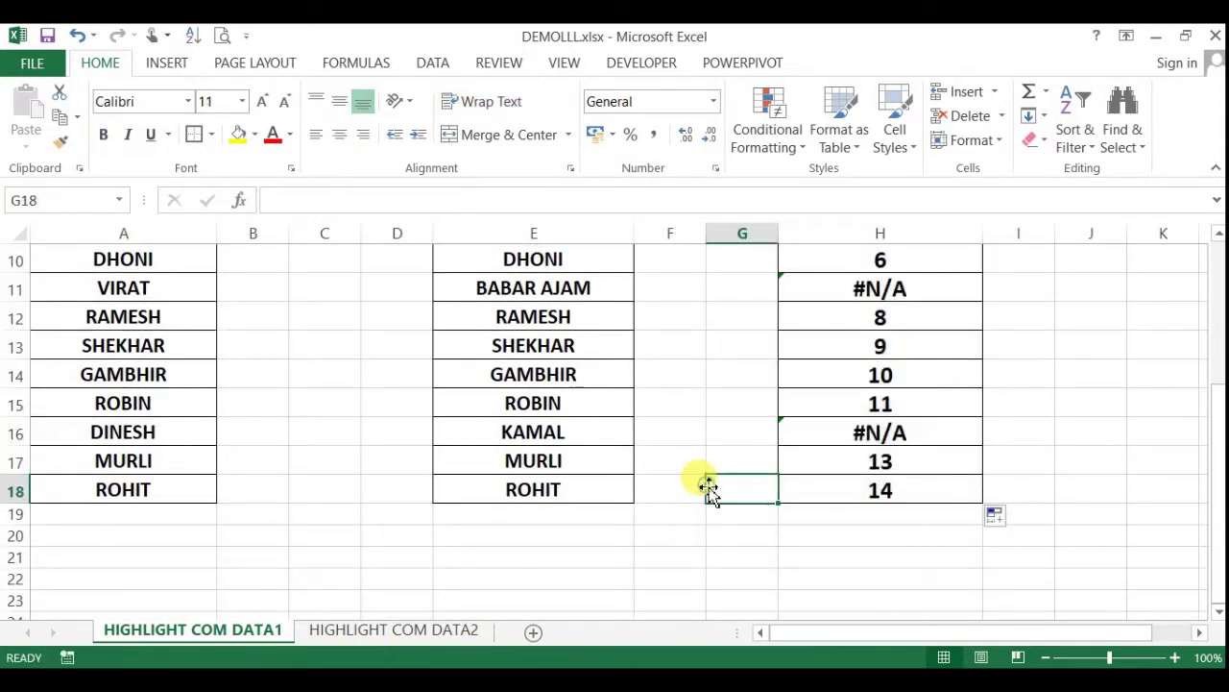
- Check the MATCH results in column H against the corresponding LIST2 names, focusing on rows 8 and 11
scroll(708, 492, up, 3)
click(946, 503)
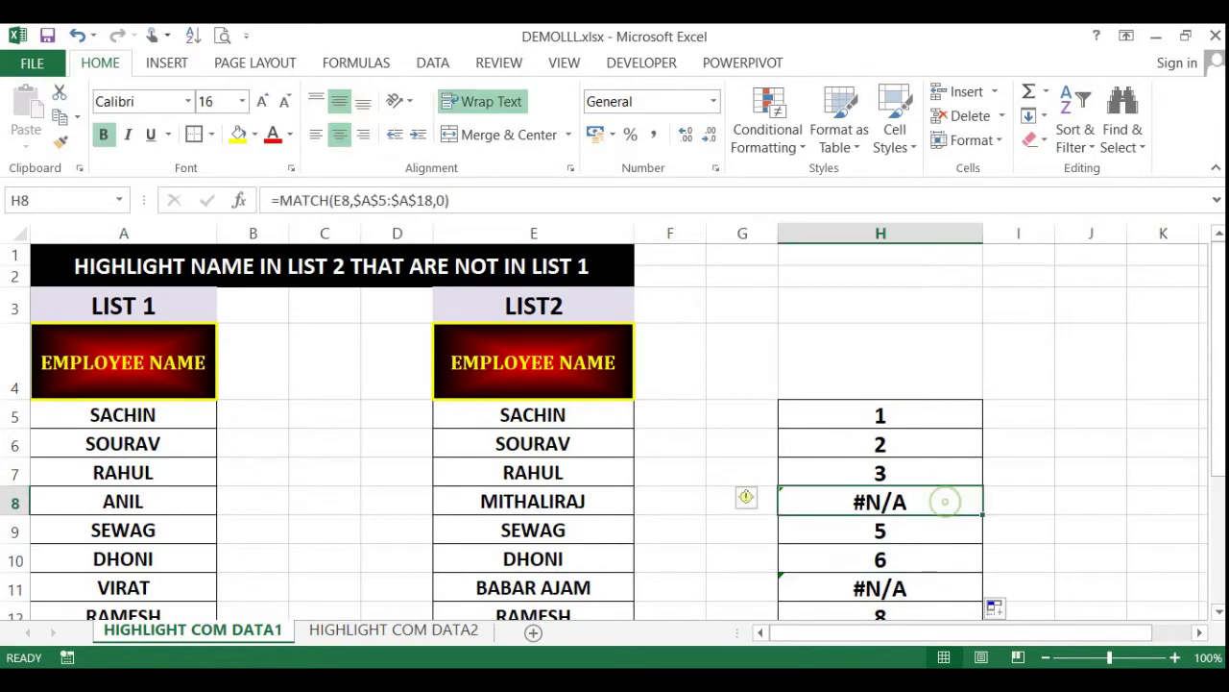
click(1217, 613)
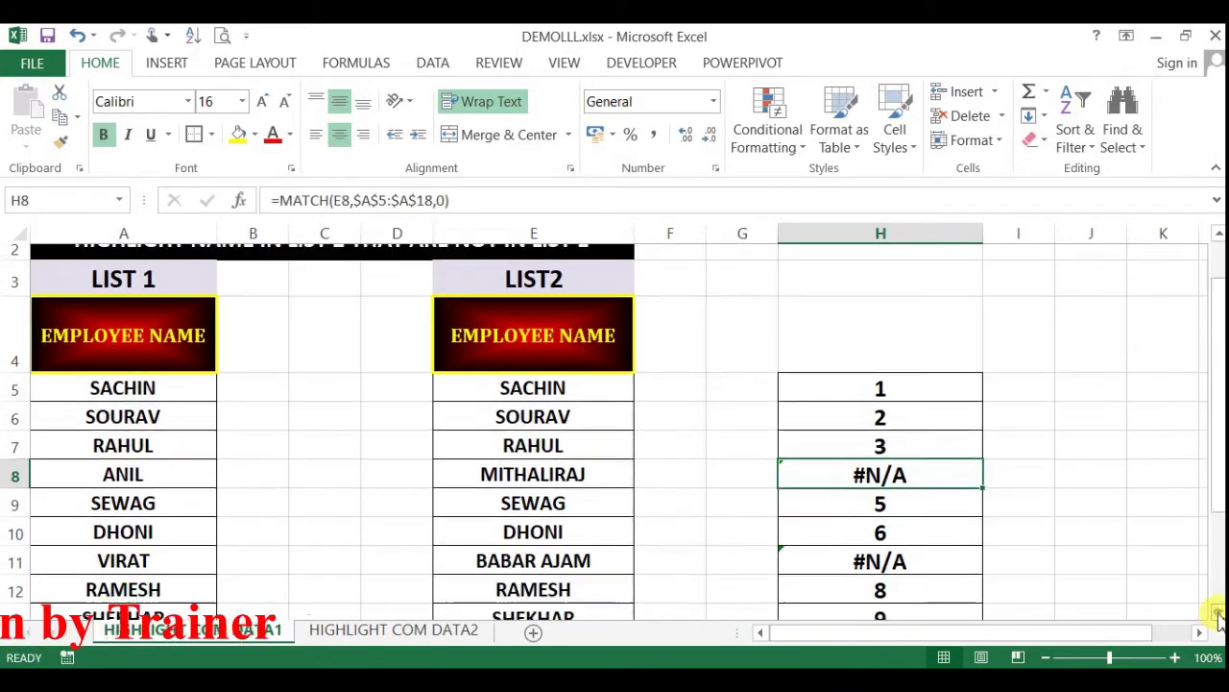
scroll(1217, 615, down, 2)
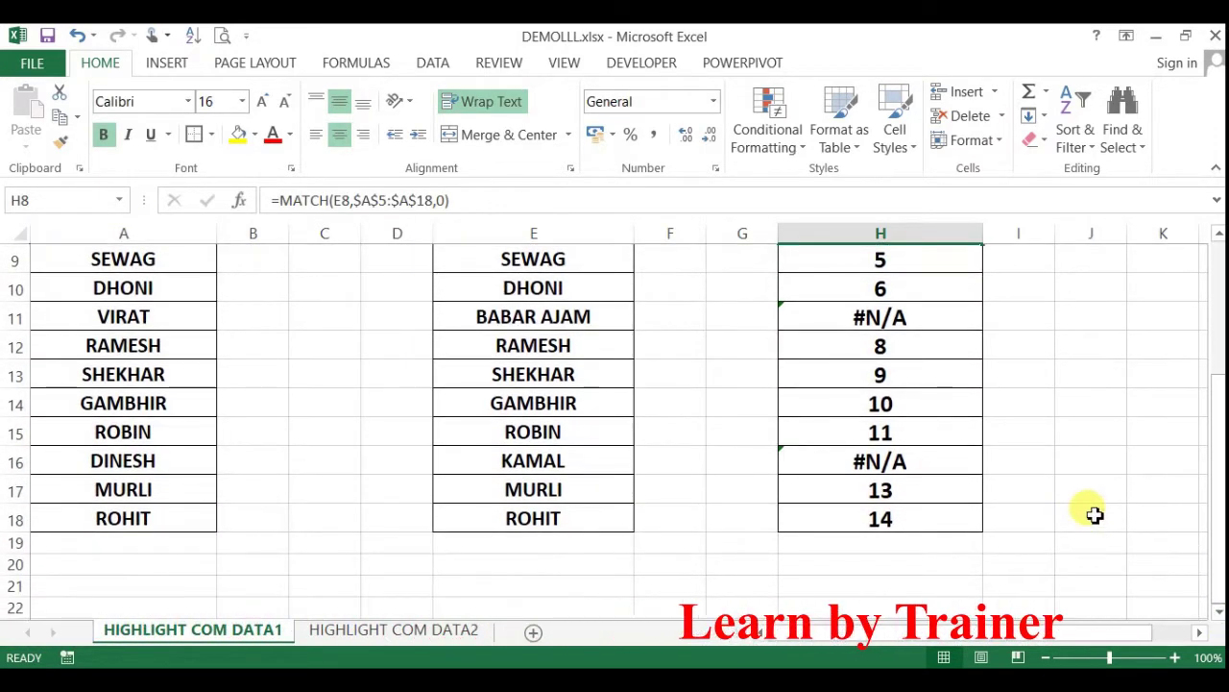
scroll(972, 533, up, 3)
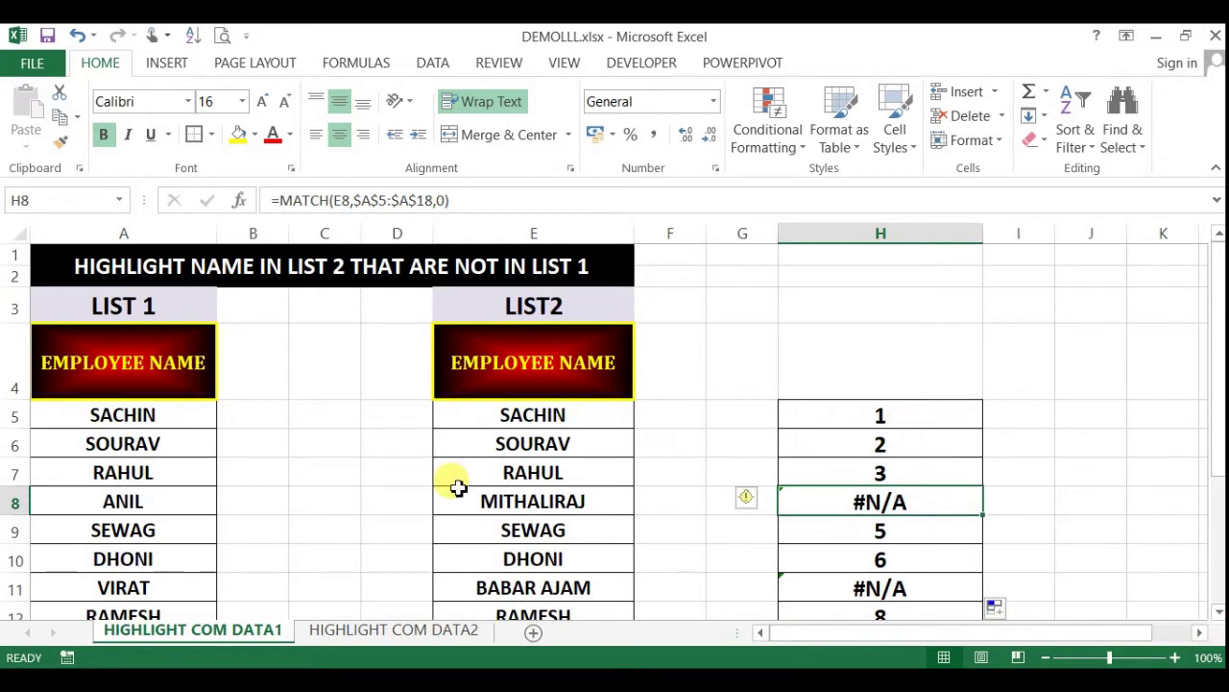
click(565, 504)
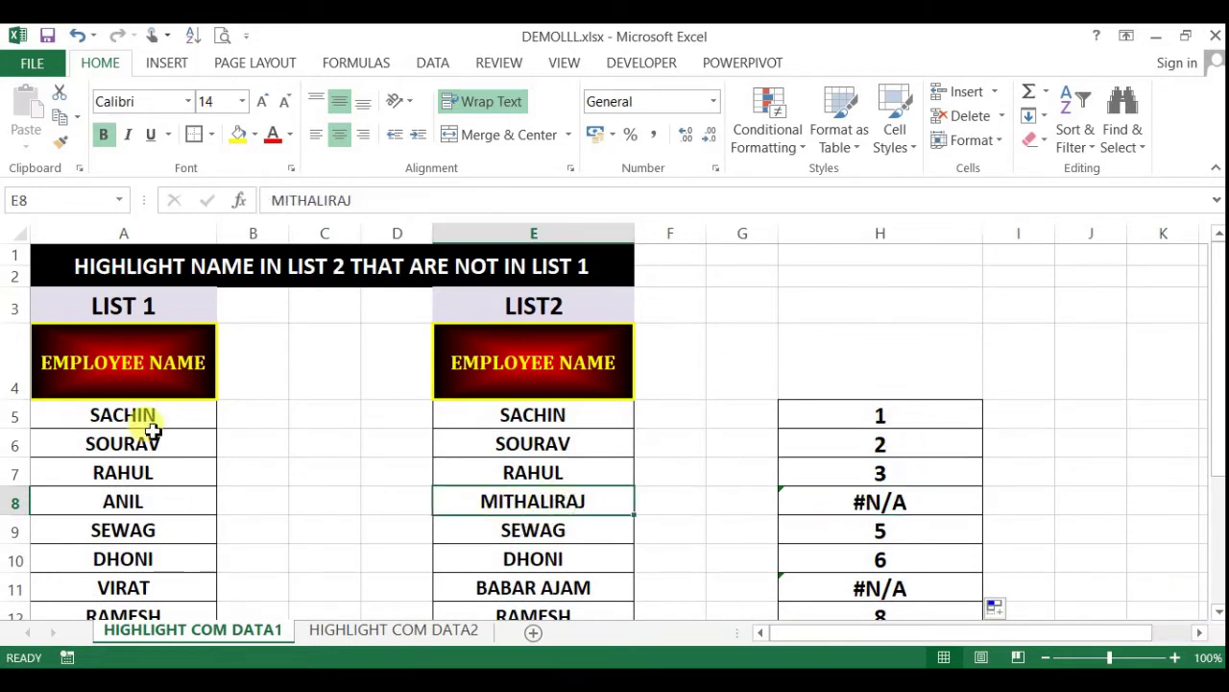
click(570, 593)
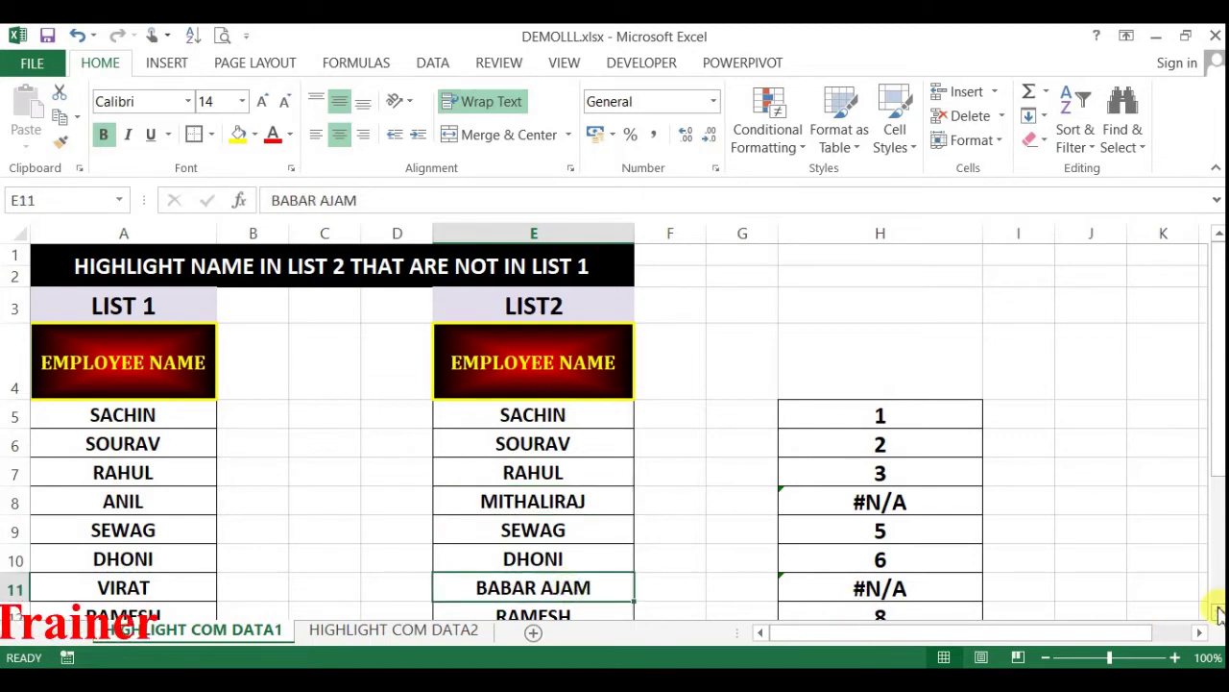
- Check the MATCH result in row 16 against its LIST2 name
scroll(1216, 605, down, 3)
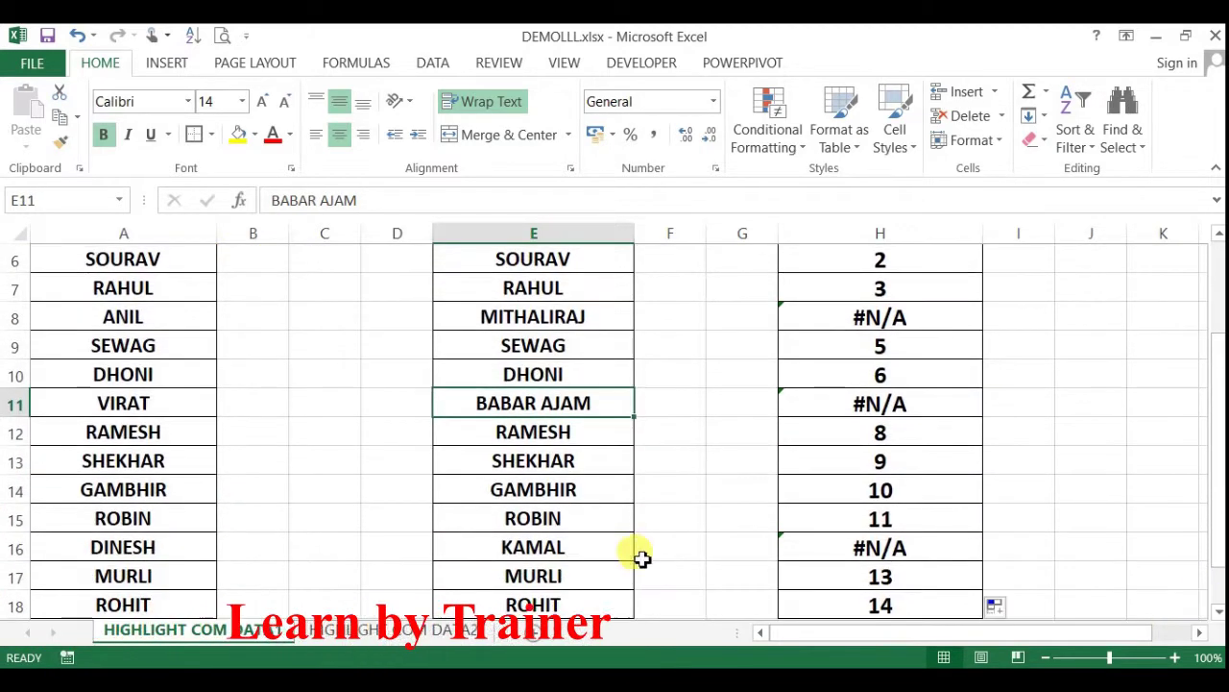
click(563, 549)
scroll(424, 382, up, 1)
scroll(424, 382, up, 1)
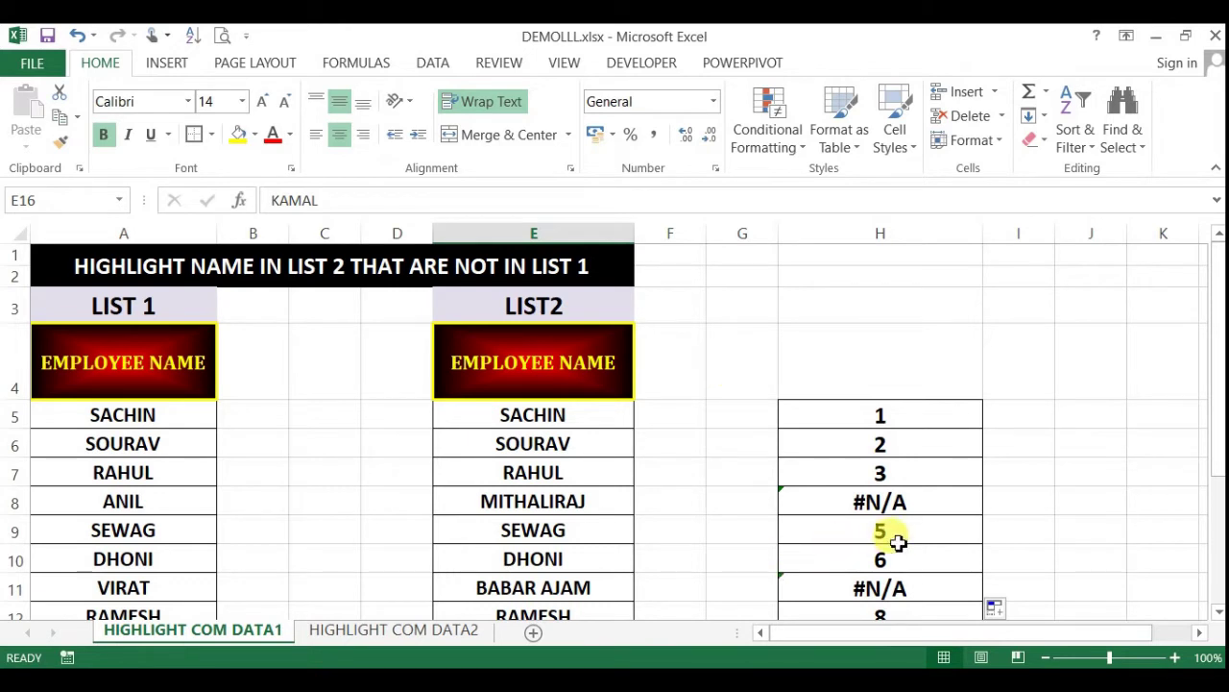
- Wrap the H5 formula in ISNA so it reads =ISNA(MATCH(E5,$A$5:$A$18,0))
click(816, 419)
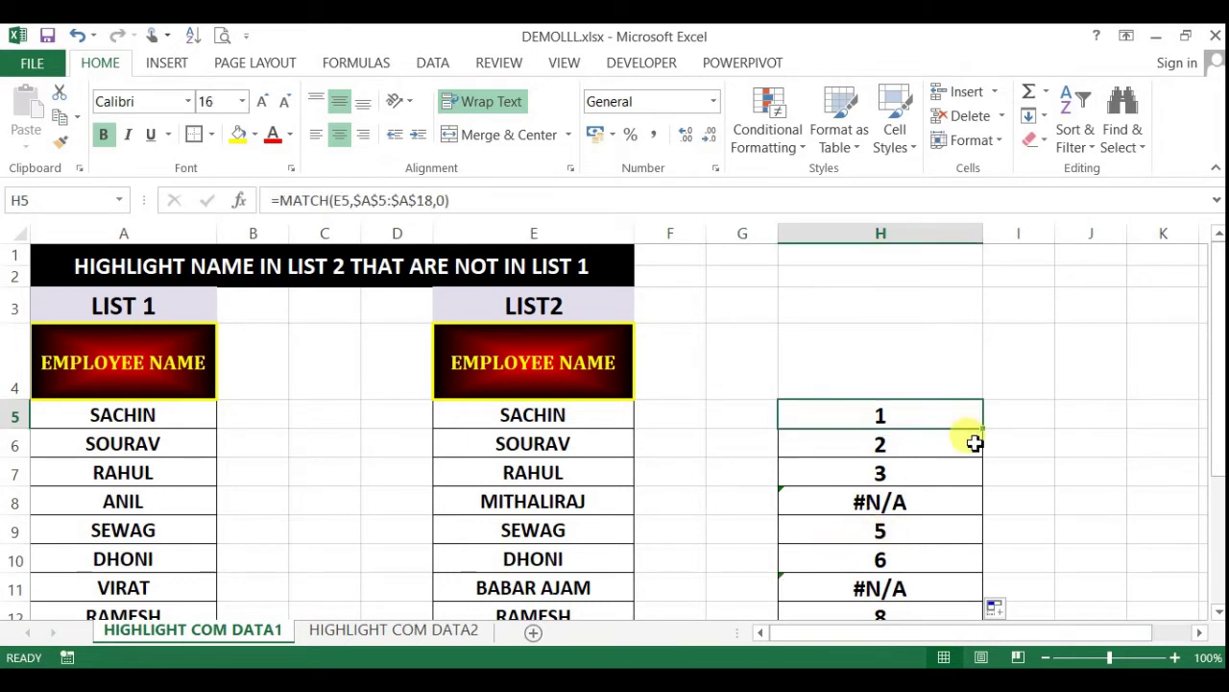
key(F2)
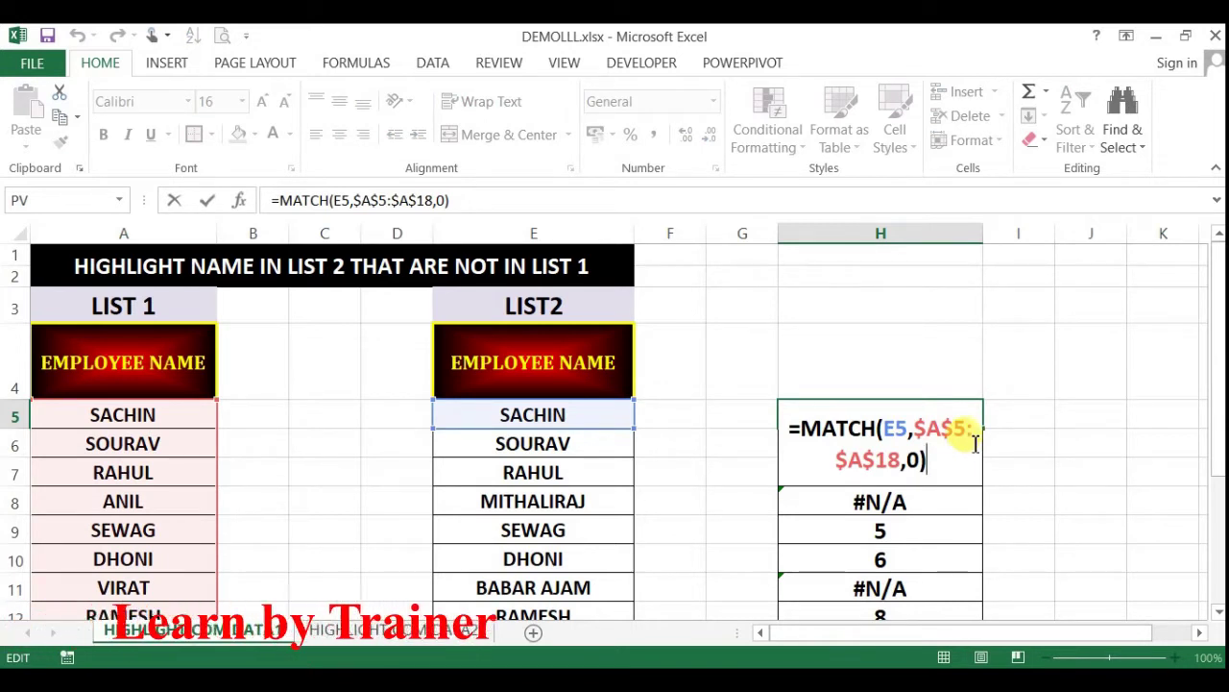
click(798, 427)
text(ISNA)
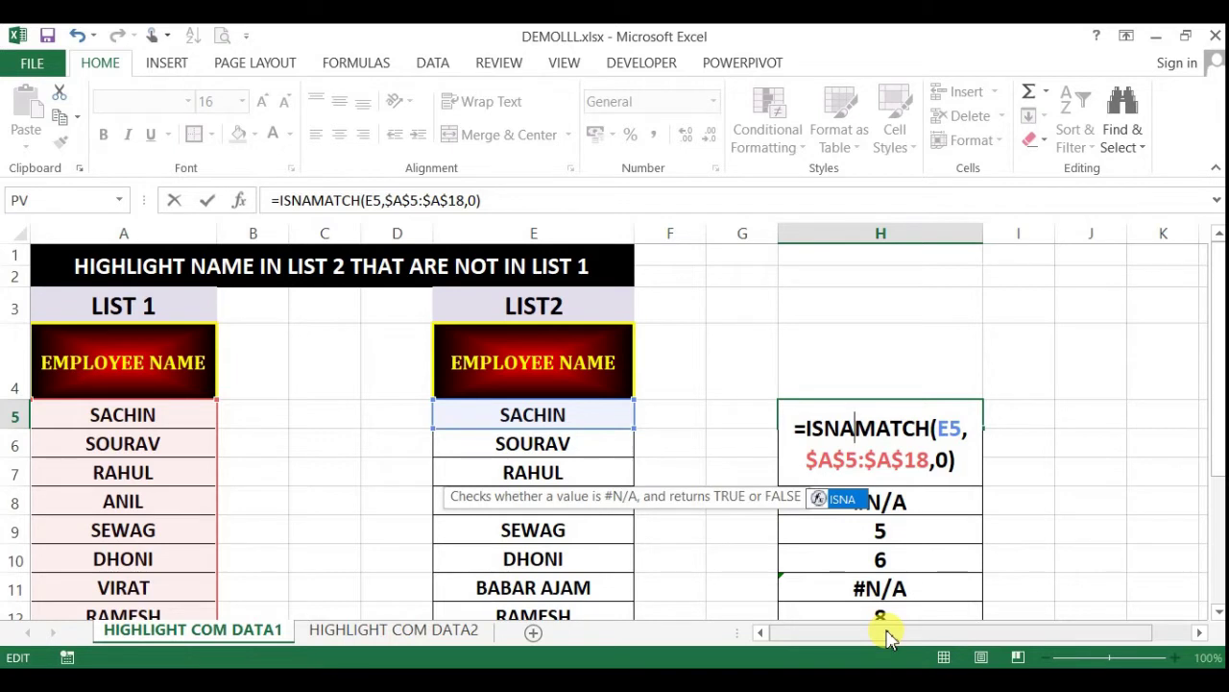
text(()
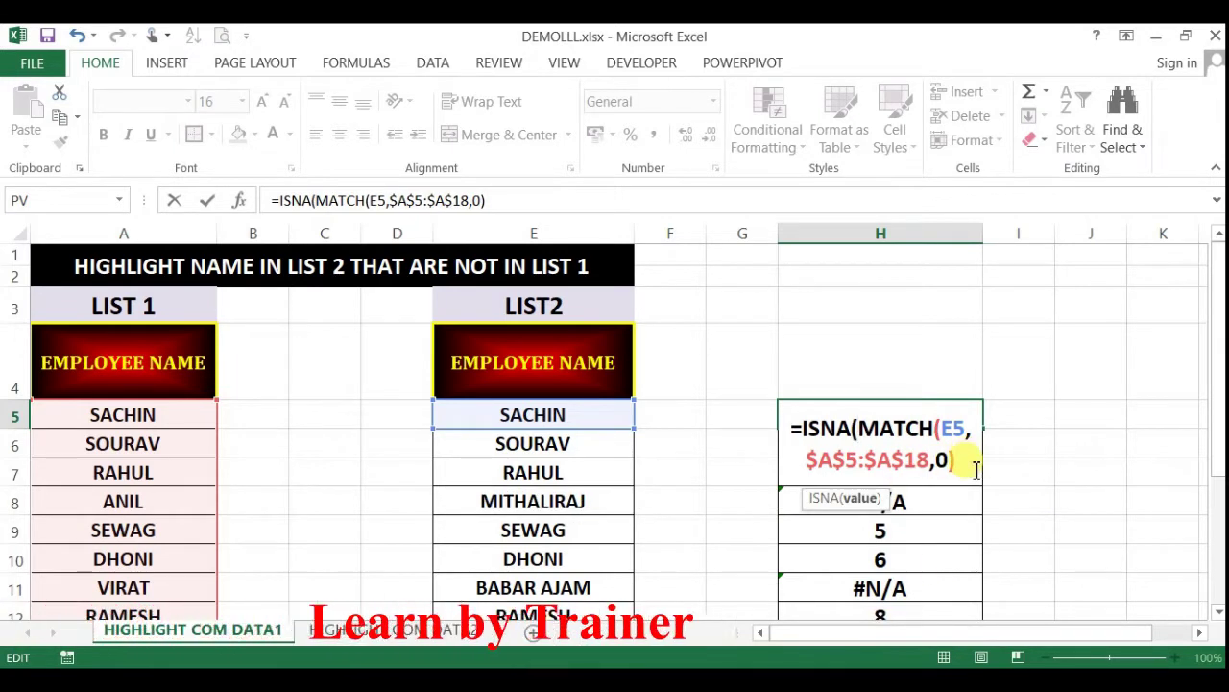
text())
key(Return)
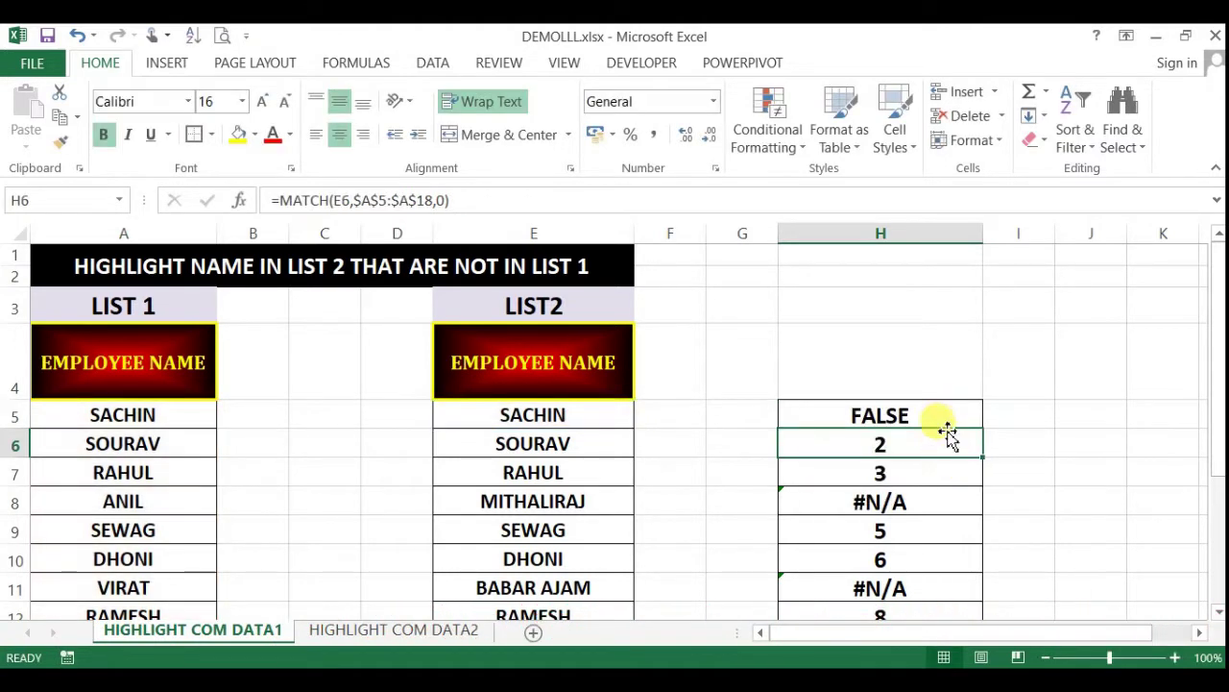
- Fill the ISNA formula from H5 down through H18
click(943, 409)
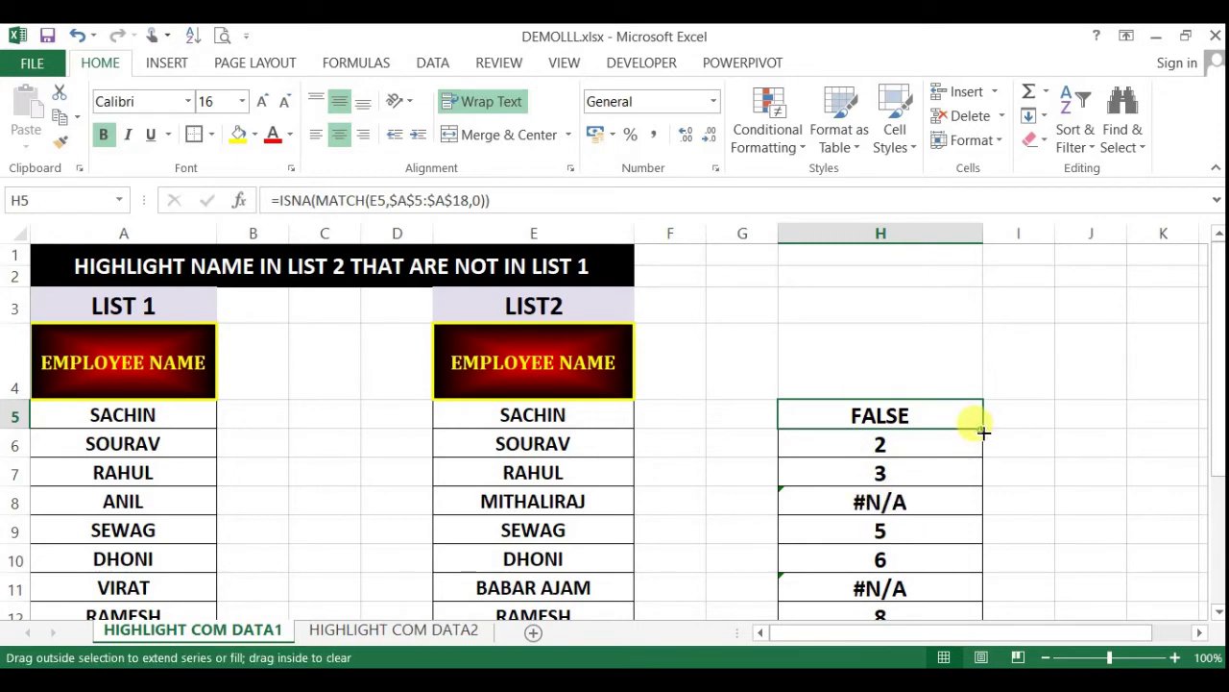
drag(983, 432, 972, 584)
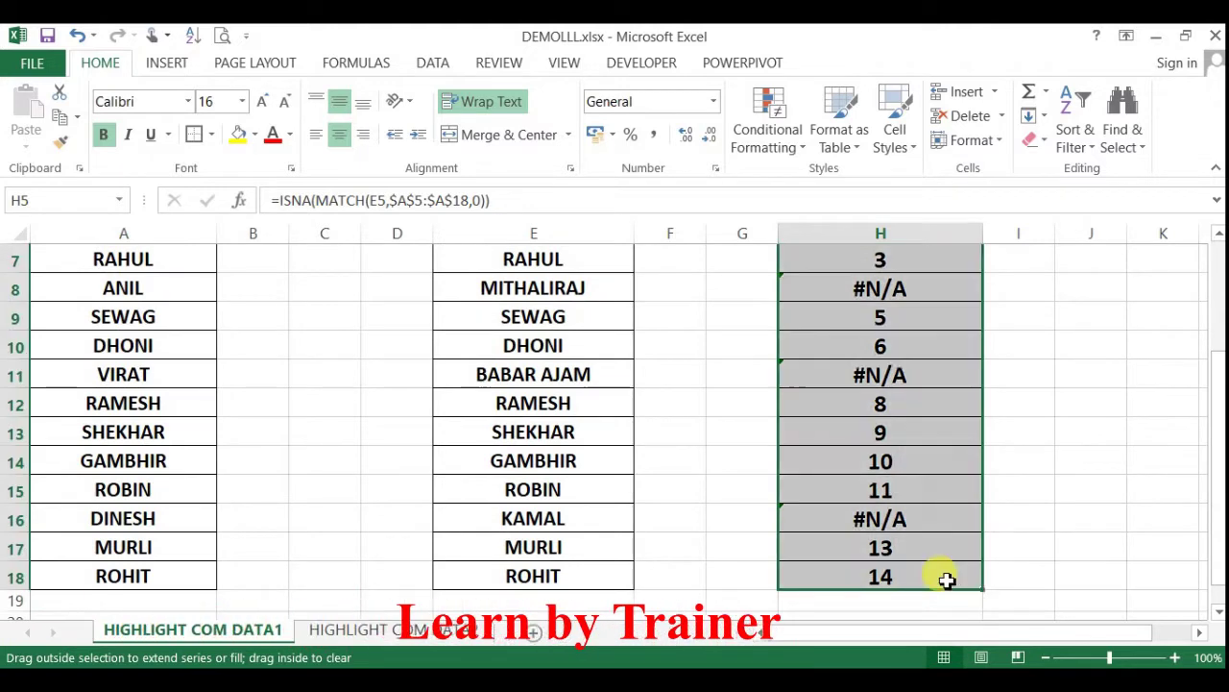
click(923, 527)
scroll(944, 393, up, 2)
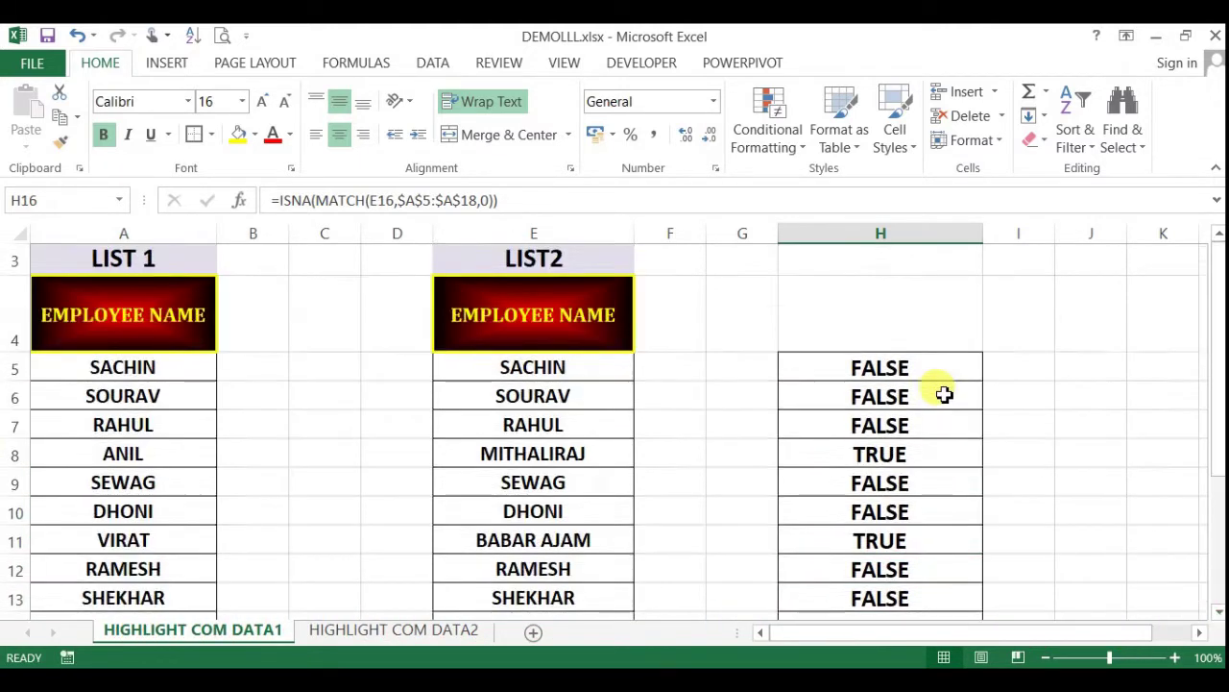
- Examine the ISNA results in column H beside the LIST2 names, focusing on rows 8, 11 and 16
click(929, 501)
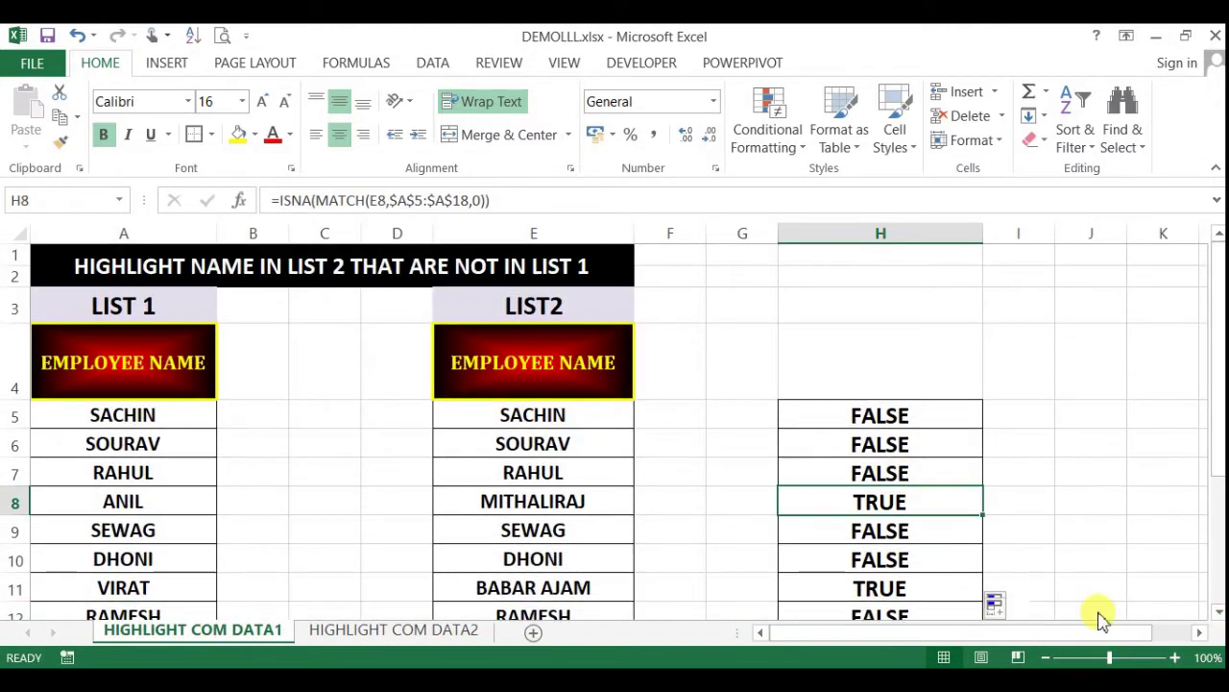
click(937, 586)
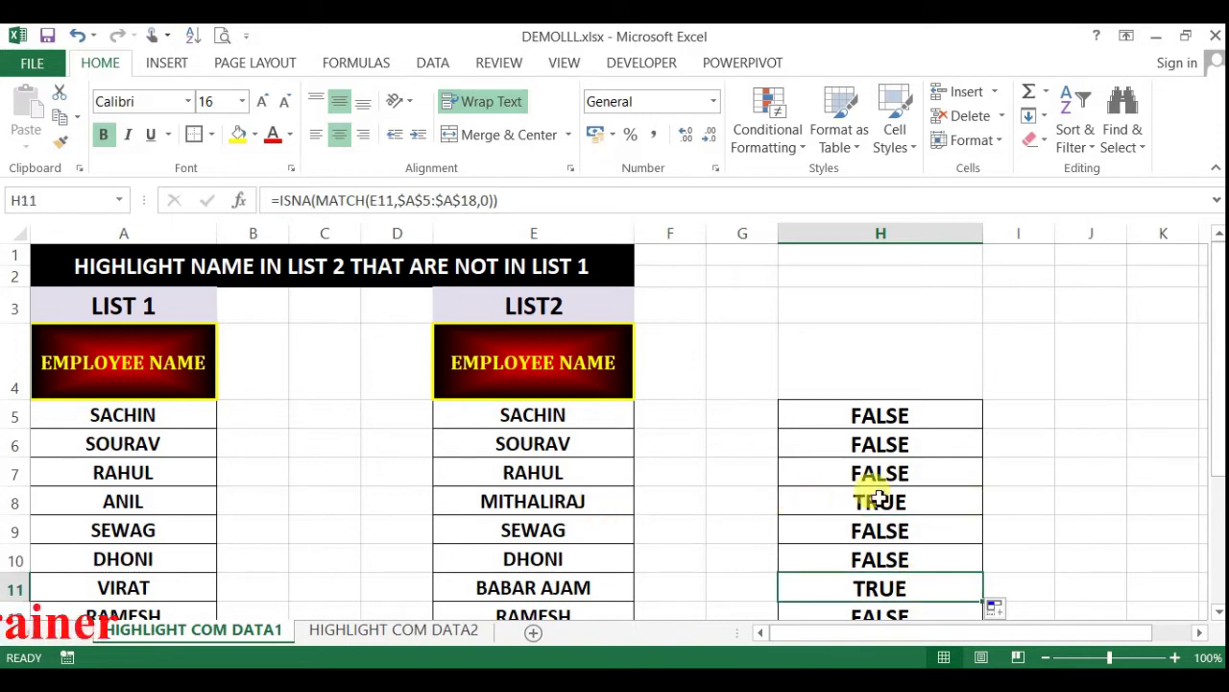
click(807, 502)
click(818, 596)
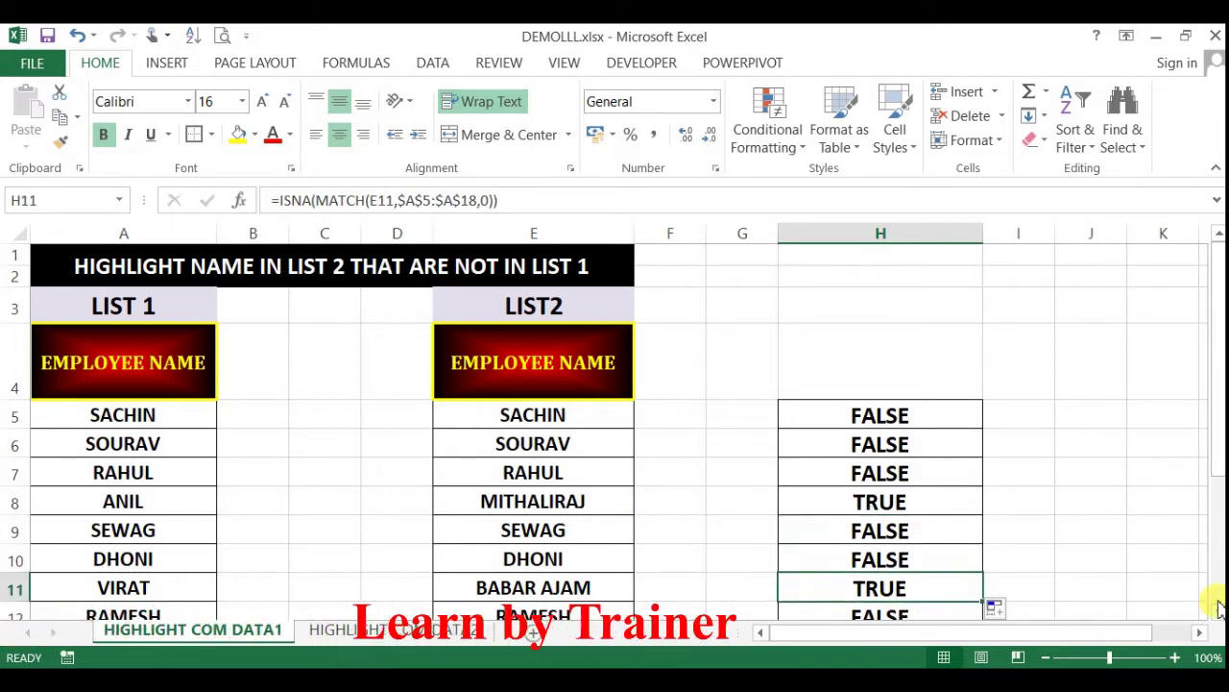
click(1218, 611)
scroll(1218, 612, down, 4)
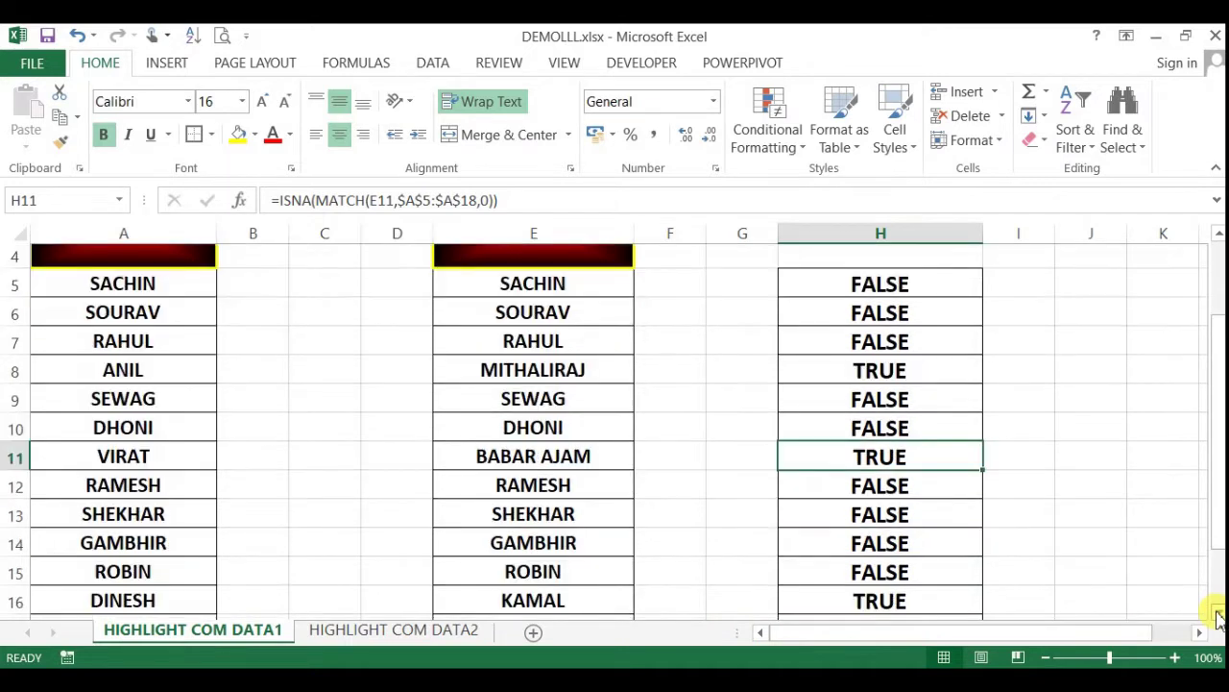
click(813, 518)
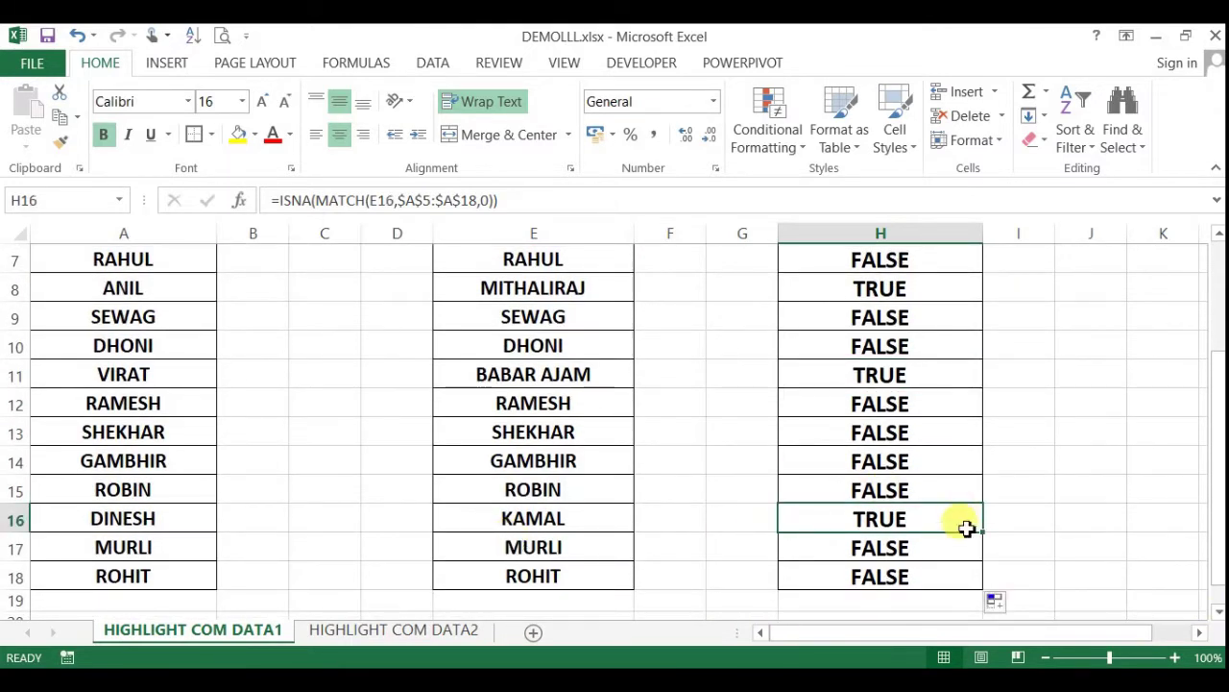
scroll(968, 519, up, 2)
- Copy the full ISNA formula text from cell H5 and leave the cell unedited
click(836, 417)
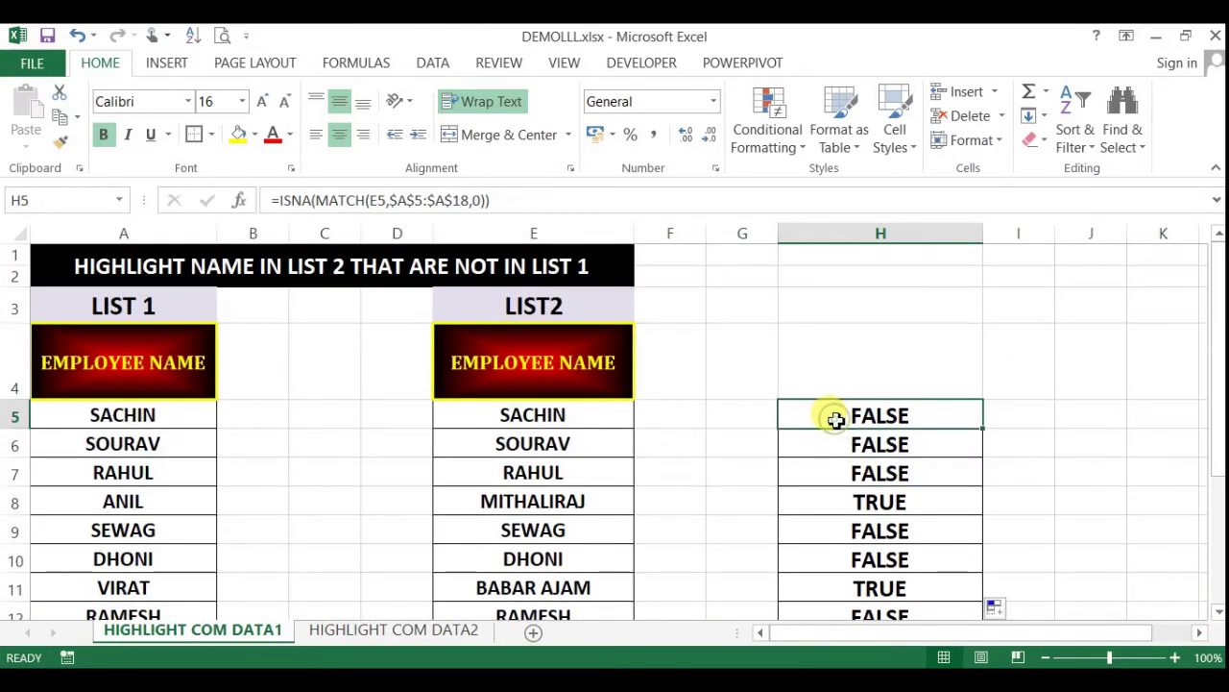
double_click(836, 421)
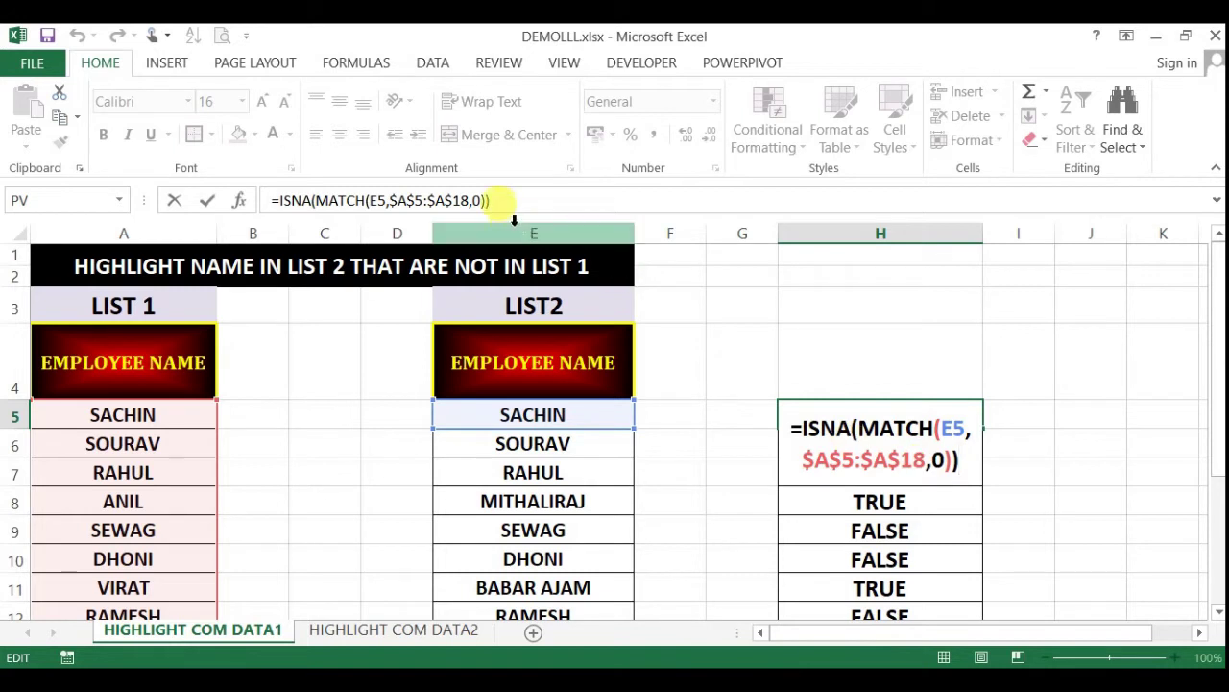
drag(511, 201, 279, 185)
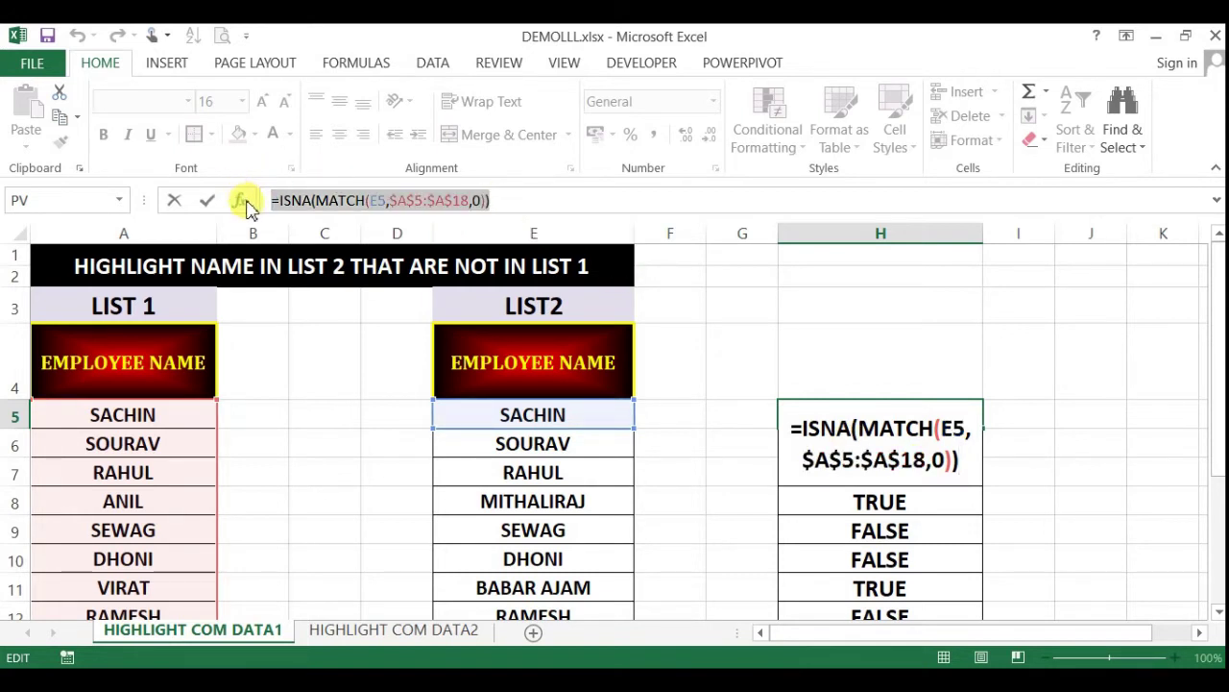
key(ctrl+c)
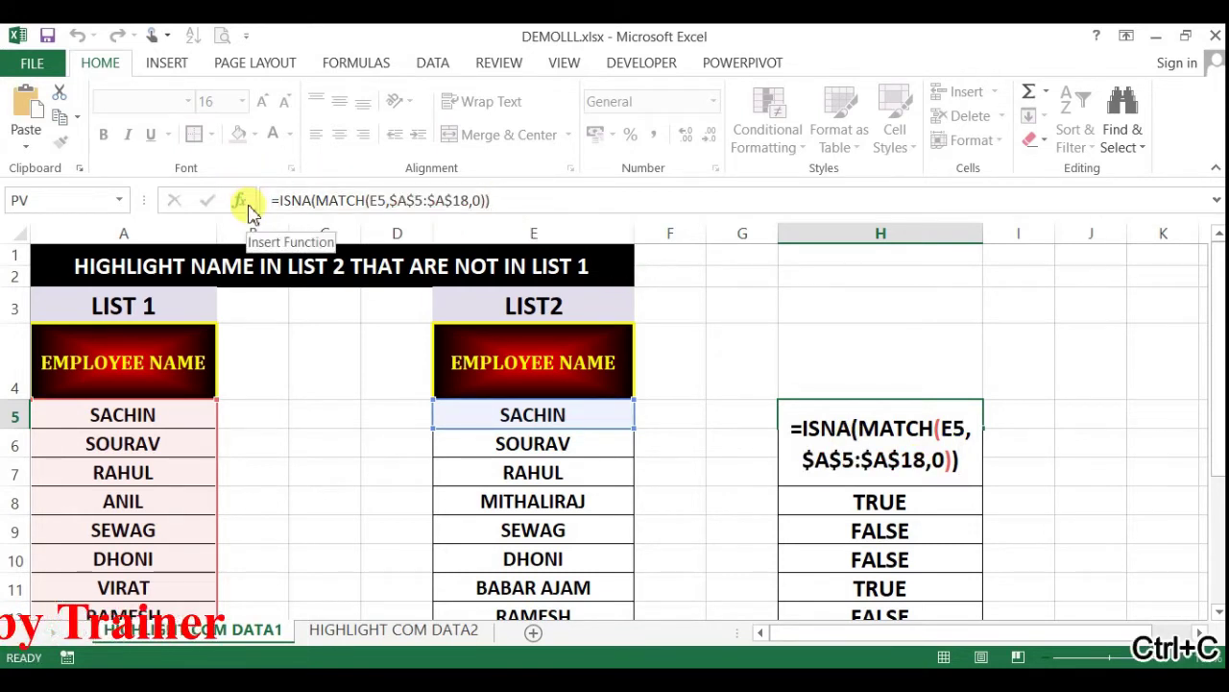
key(Escape)
- Select the LIST2 names in E5:E18 and start a new conditional formatting rule for them
click(597, 415)
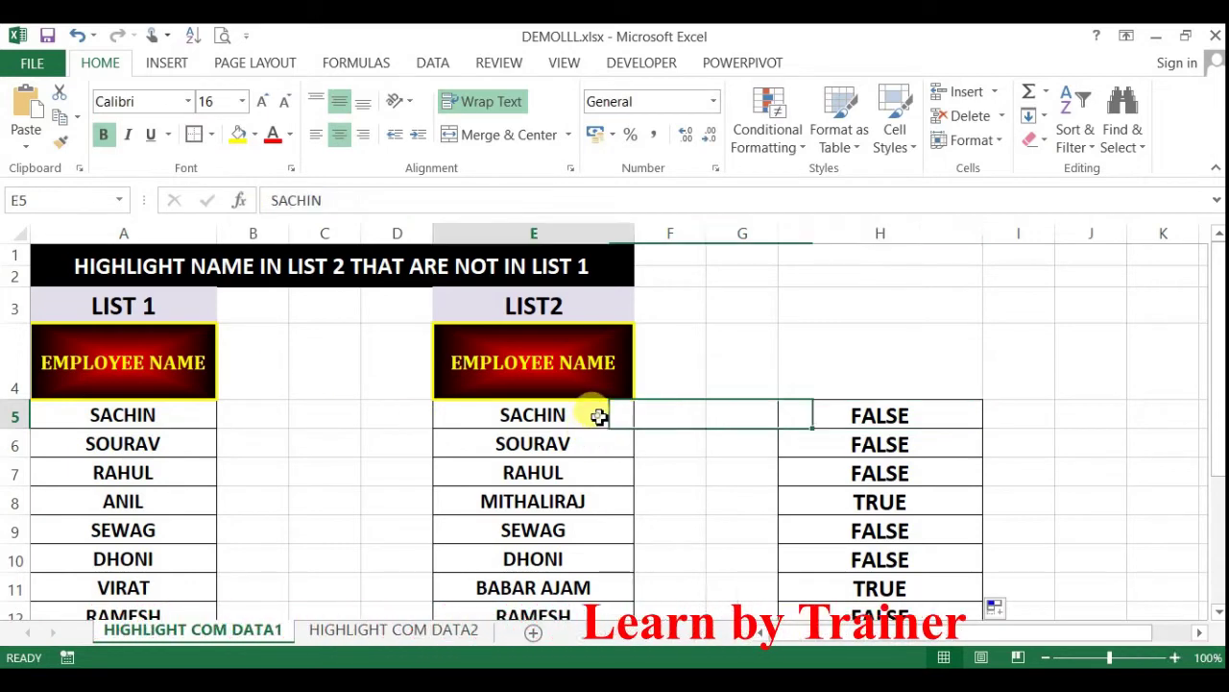
key(ctrl+shift+Down)
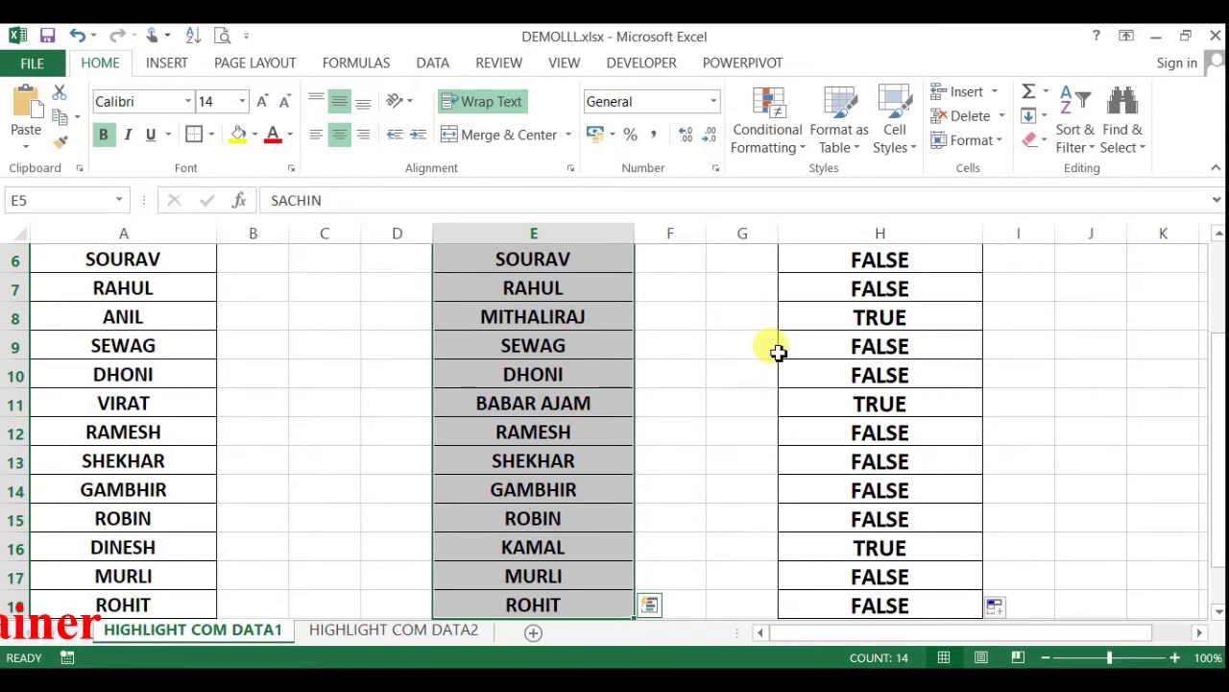
key(alt)
key(h)
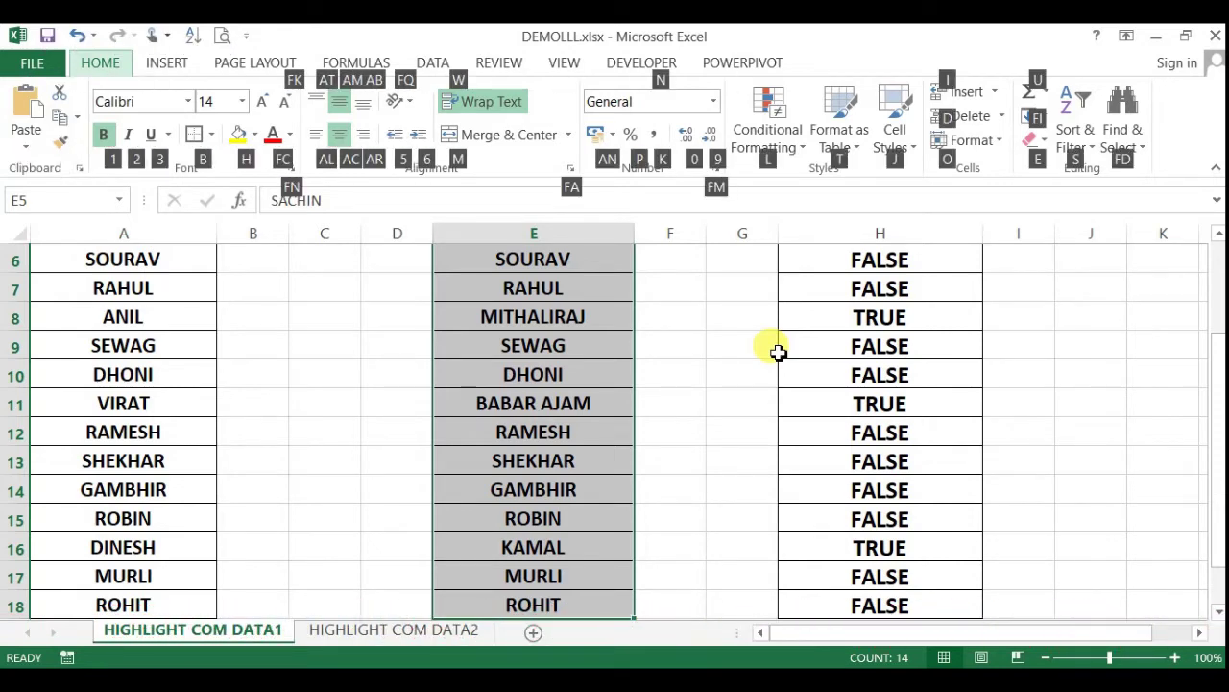
key(l)
key(n)
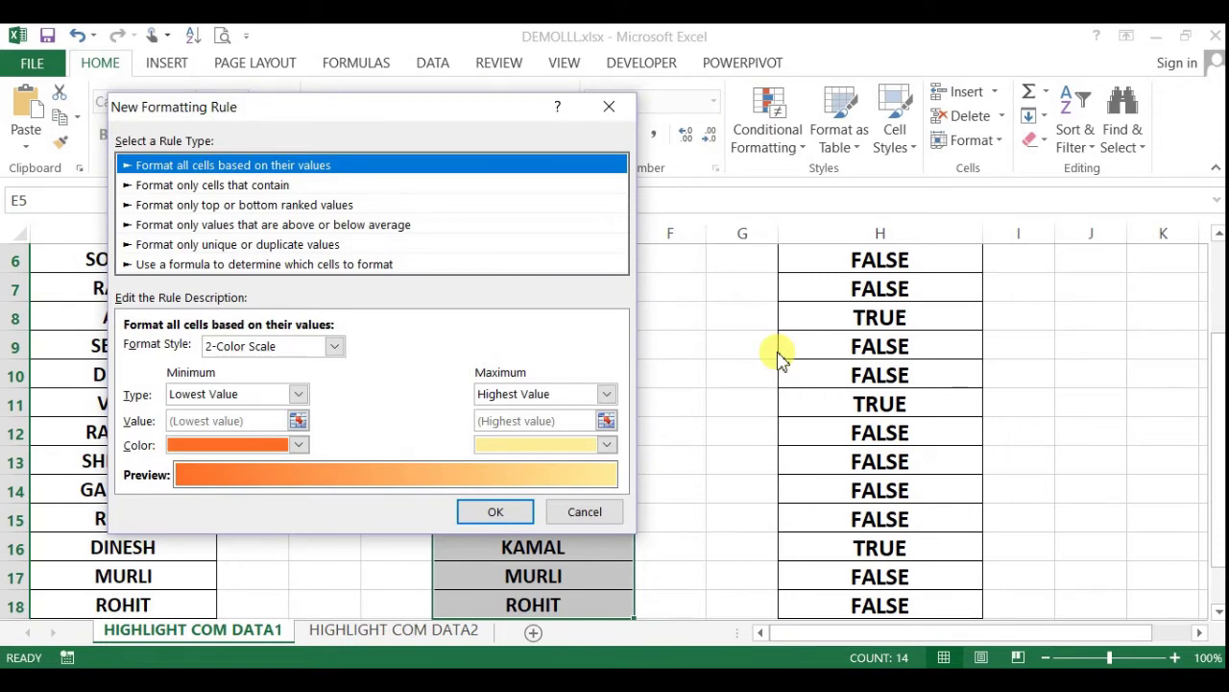
- Make the rule use a formula to determine which cells to format, and paste in =ISNA(MATCH(E5,$A$5:$A$18,0))
key(Down)
key(Down)
key(Down)
key(Down)
key(Down)
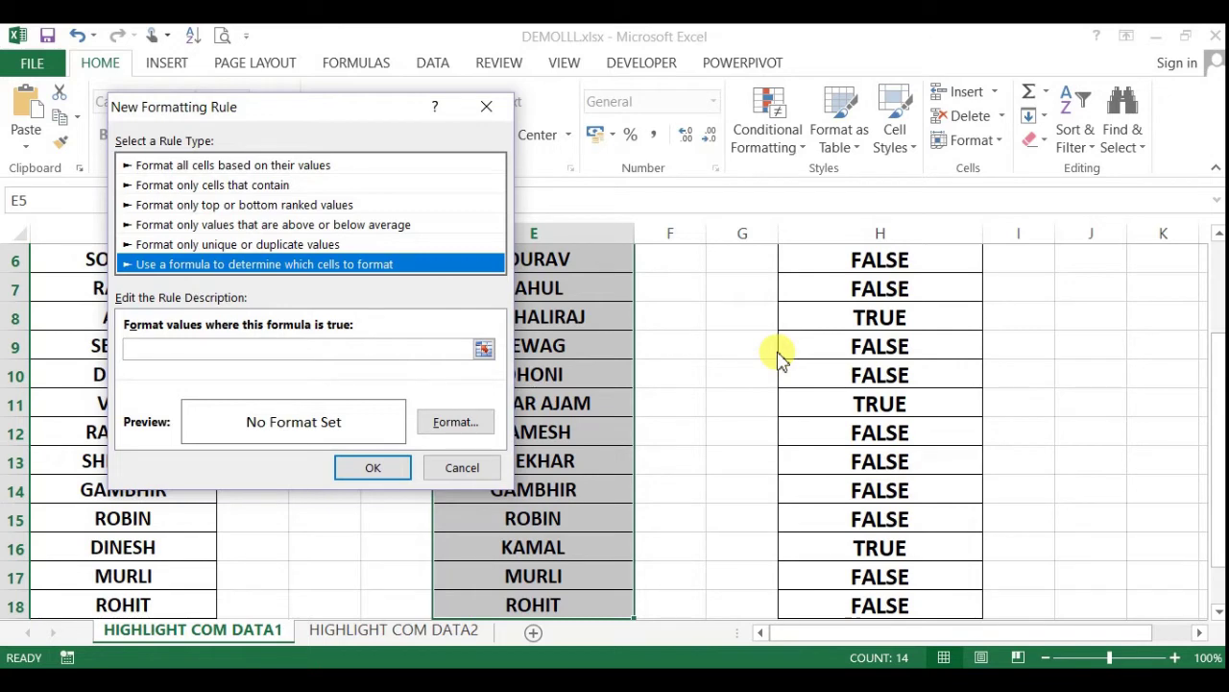
key(Tab)
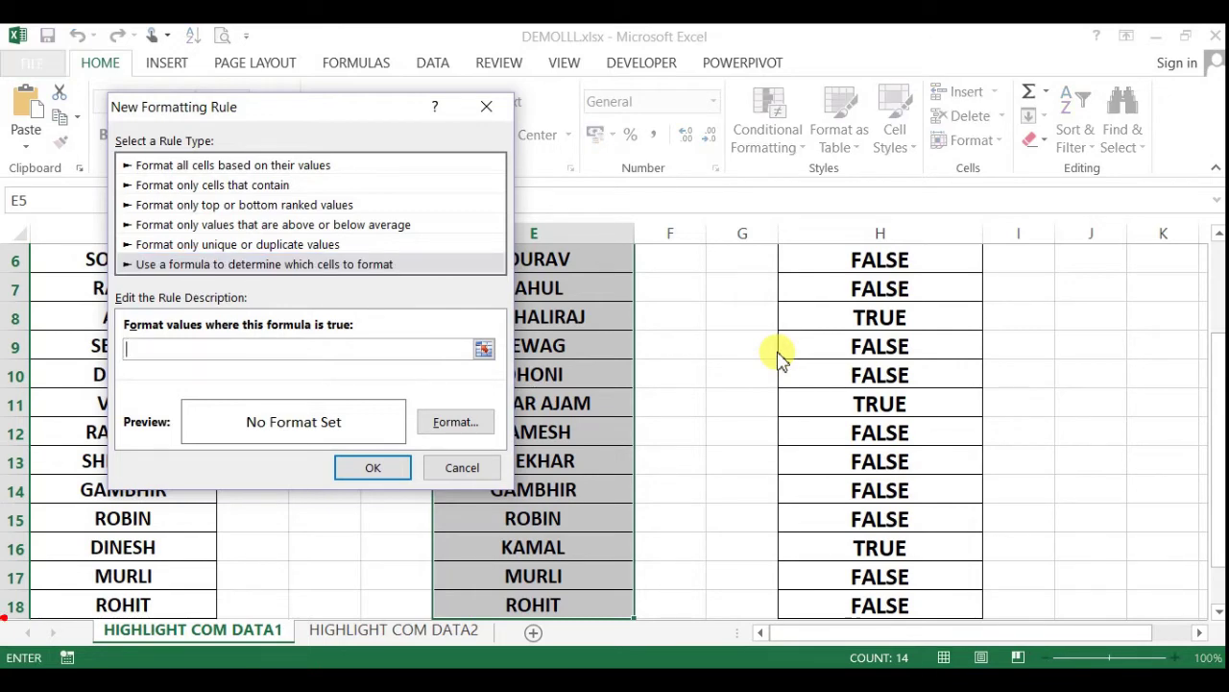
key(ctrl+v)
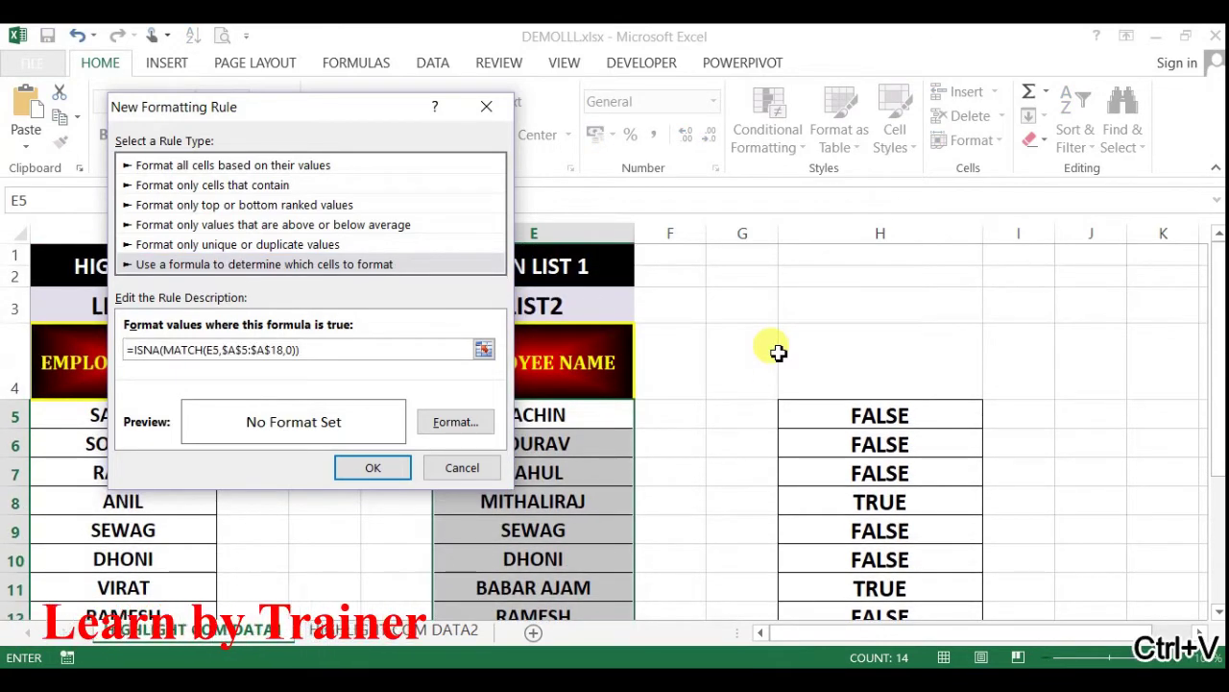
- Give the rule an orange fill and a black font colour, and apply it to the LIST2 names
click(454, 428)
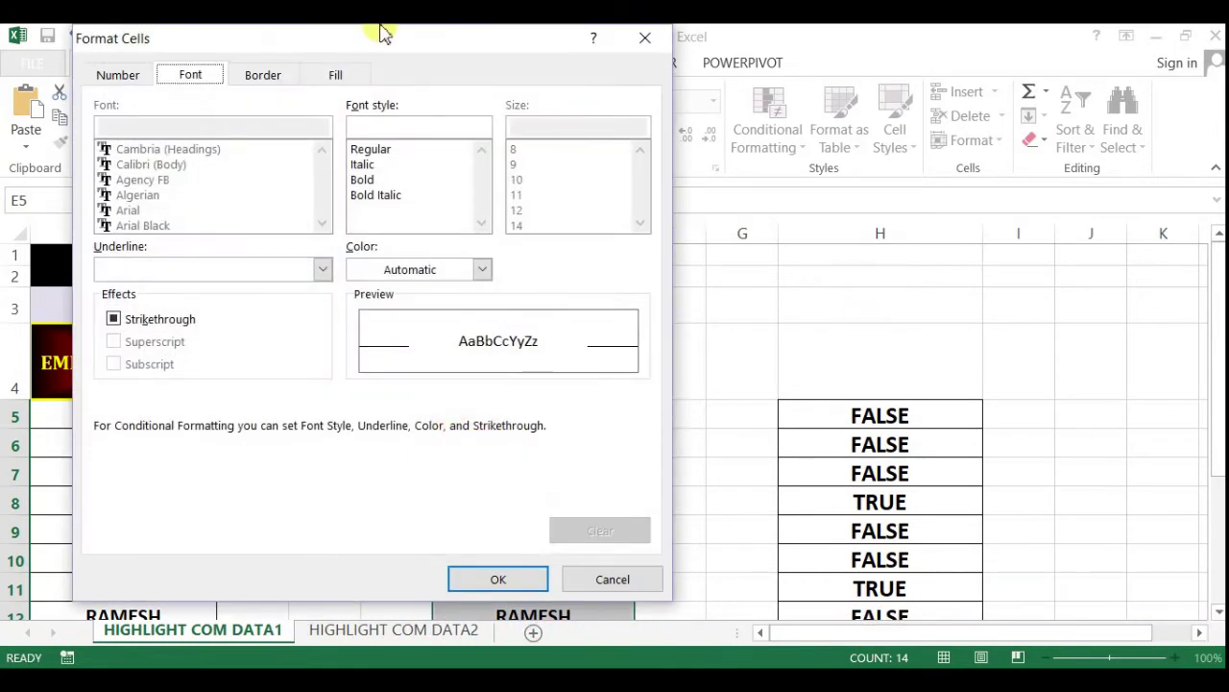
click(338, 75)
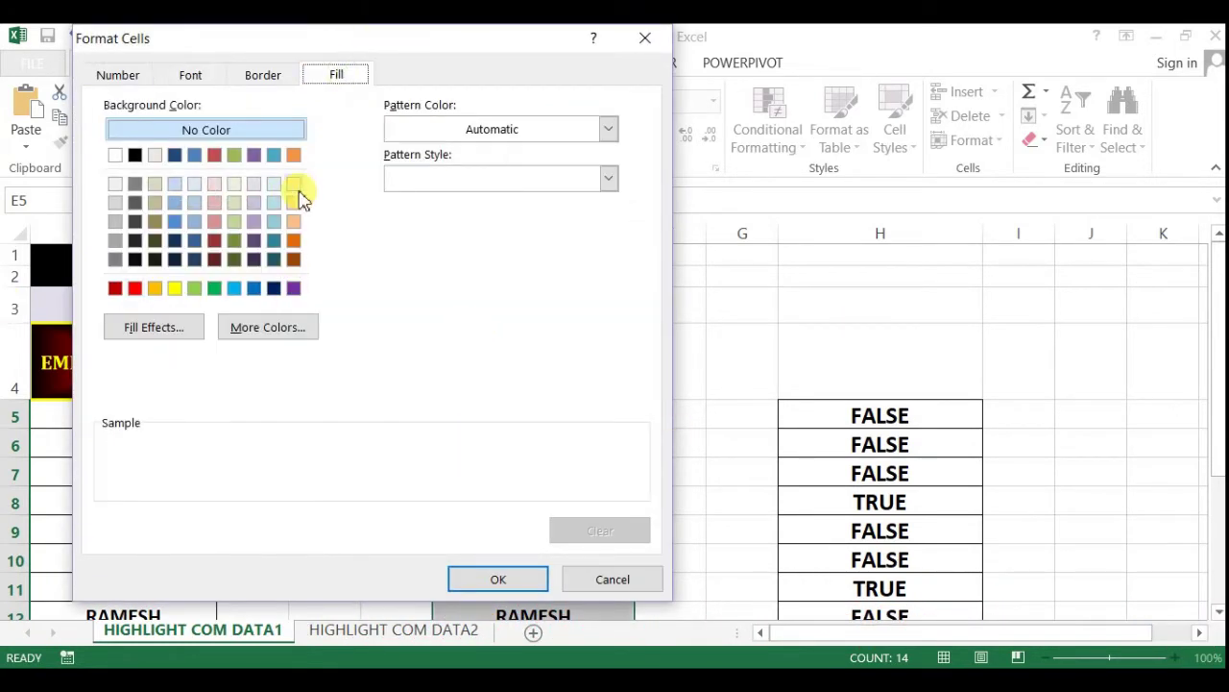
click(155, 289)
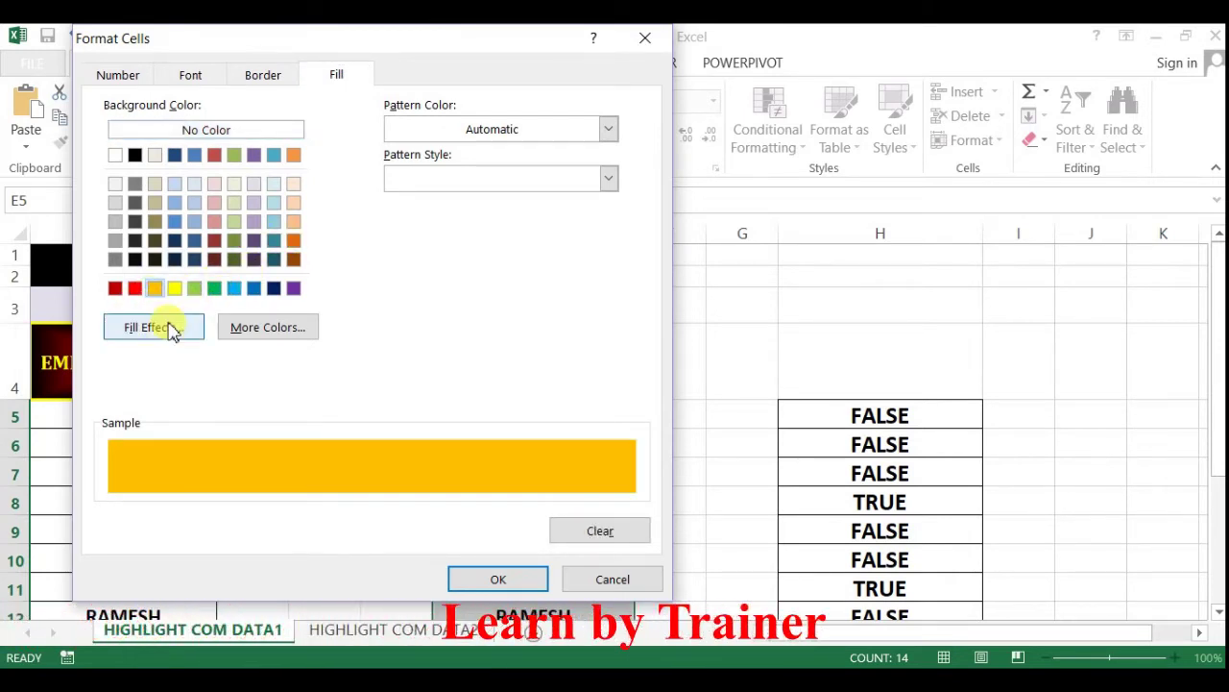
click(193, 85)
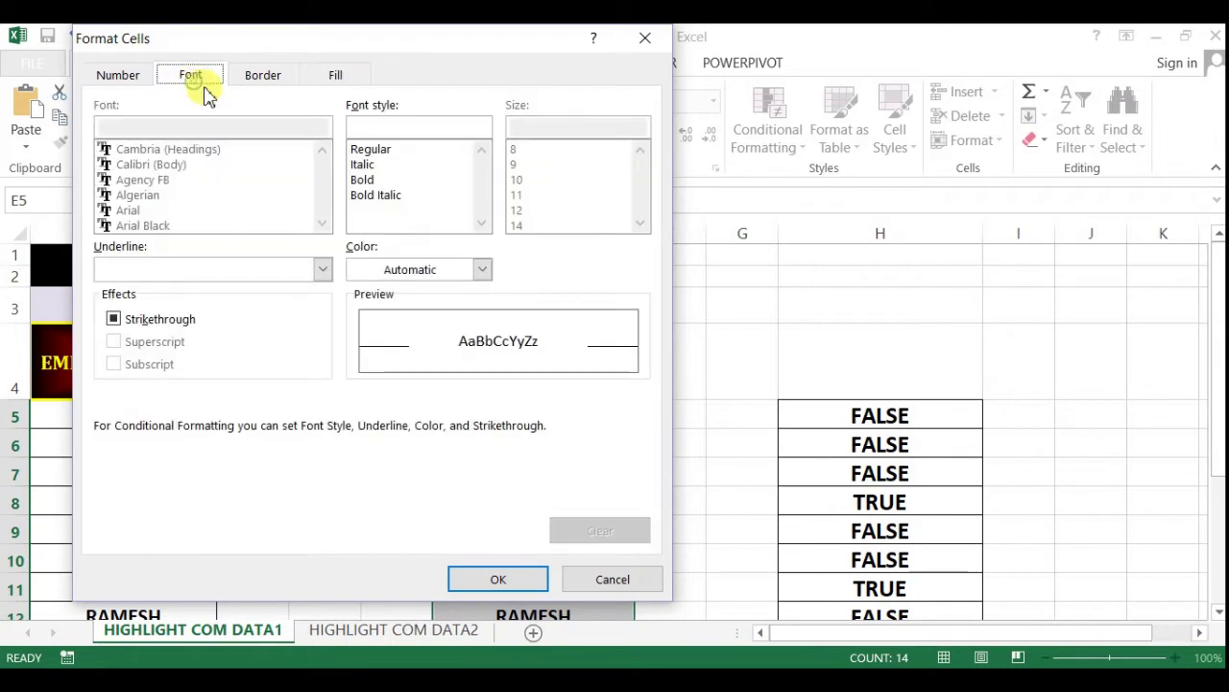
click(482, 269)
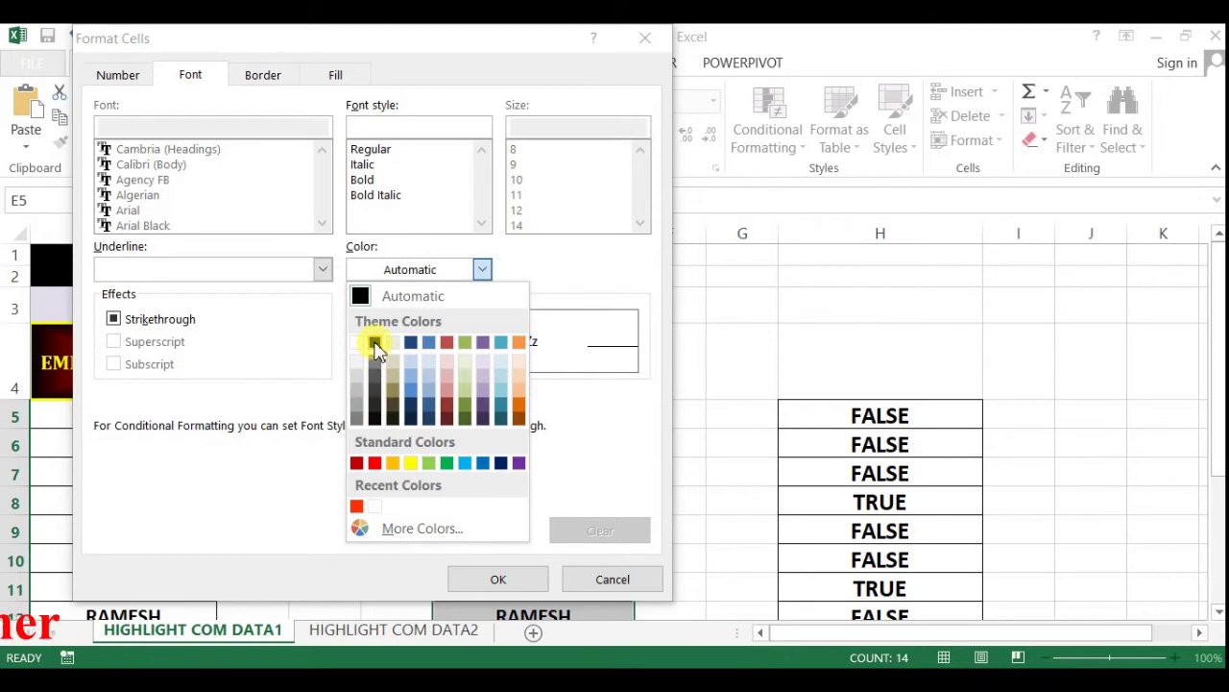
click(374, 344)
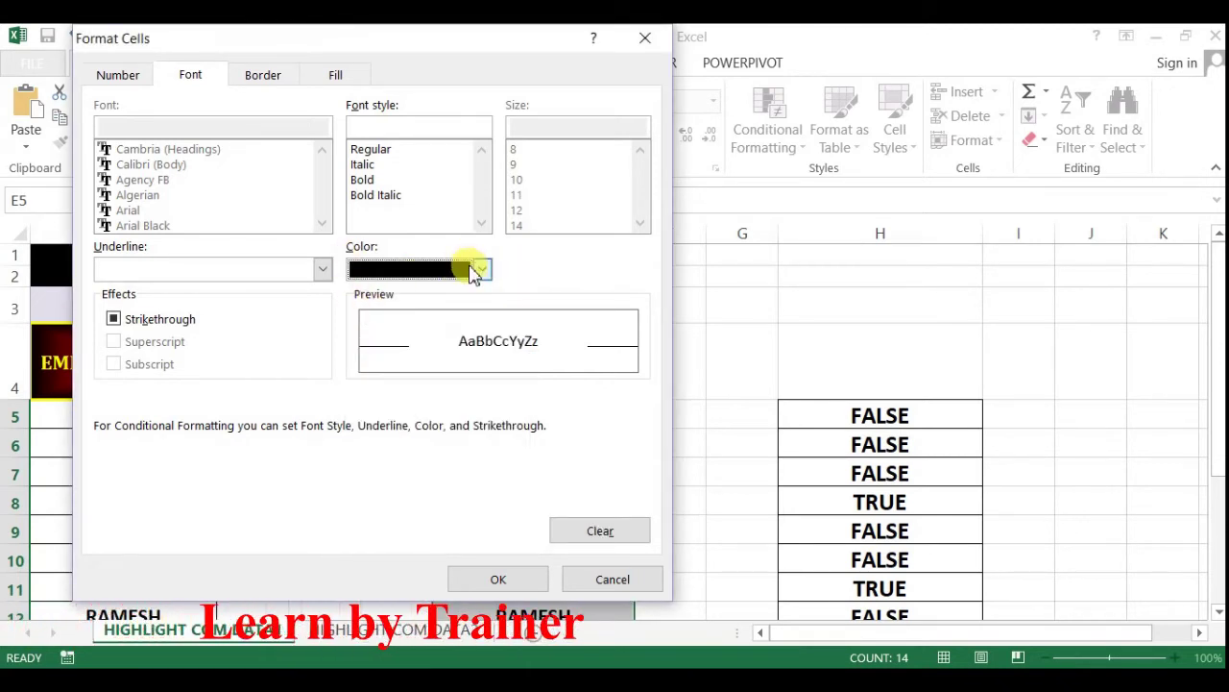
click(498, 580)
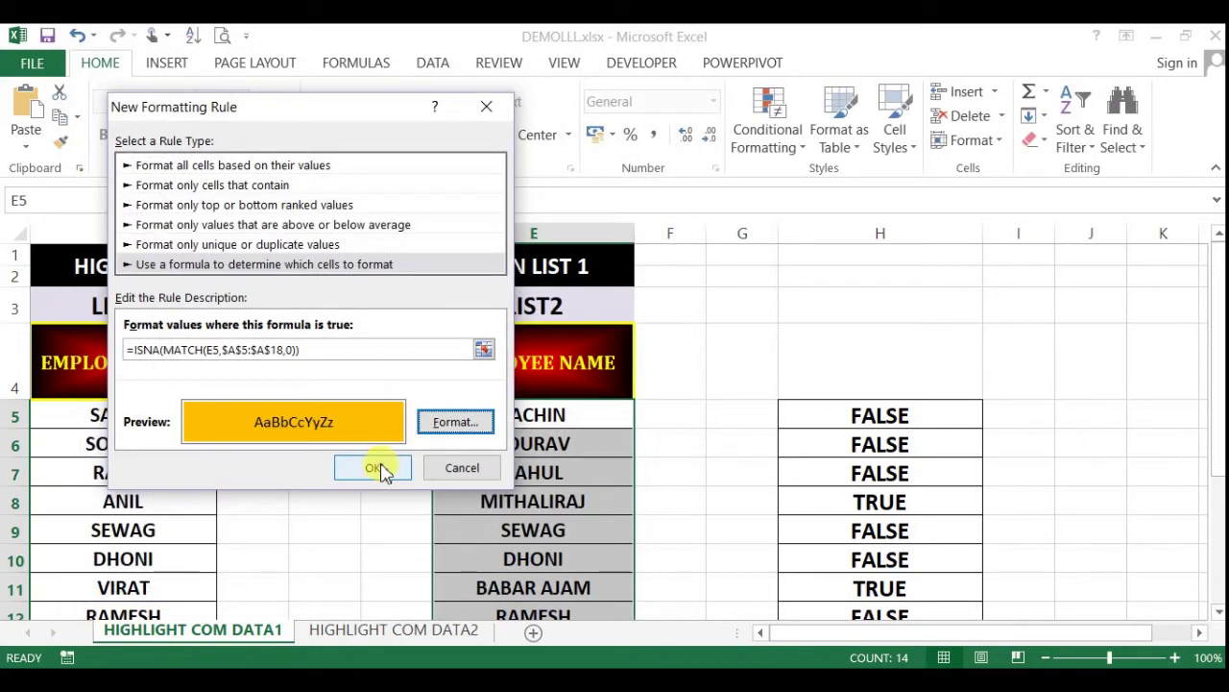
click(373, 468)
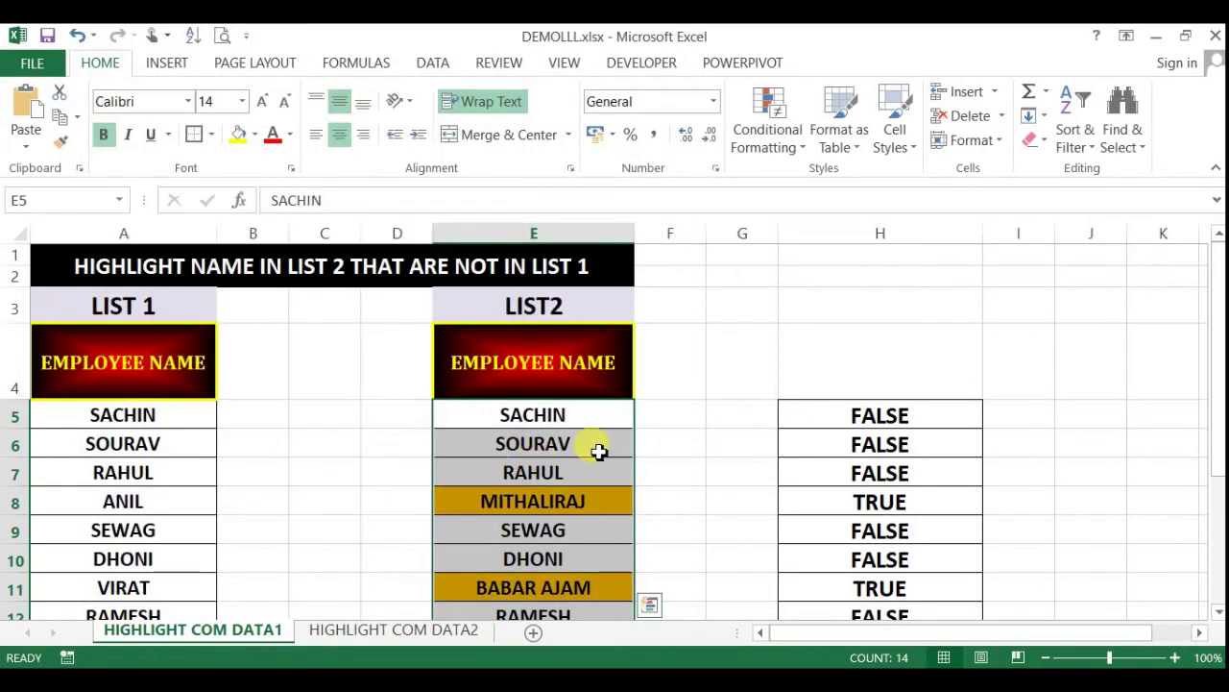
- Deselect the LIST2 range and review down the list which names the rule highlights
click(679, 498)
key(Down)
key(Down)
key(Down)
key(Down)
key(Down)
key(Down)
key(Down)
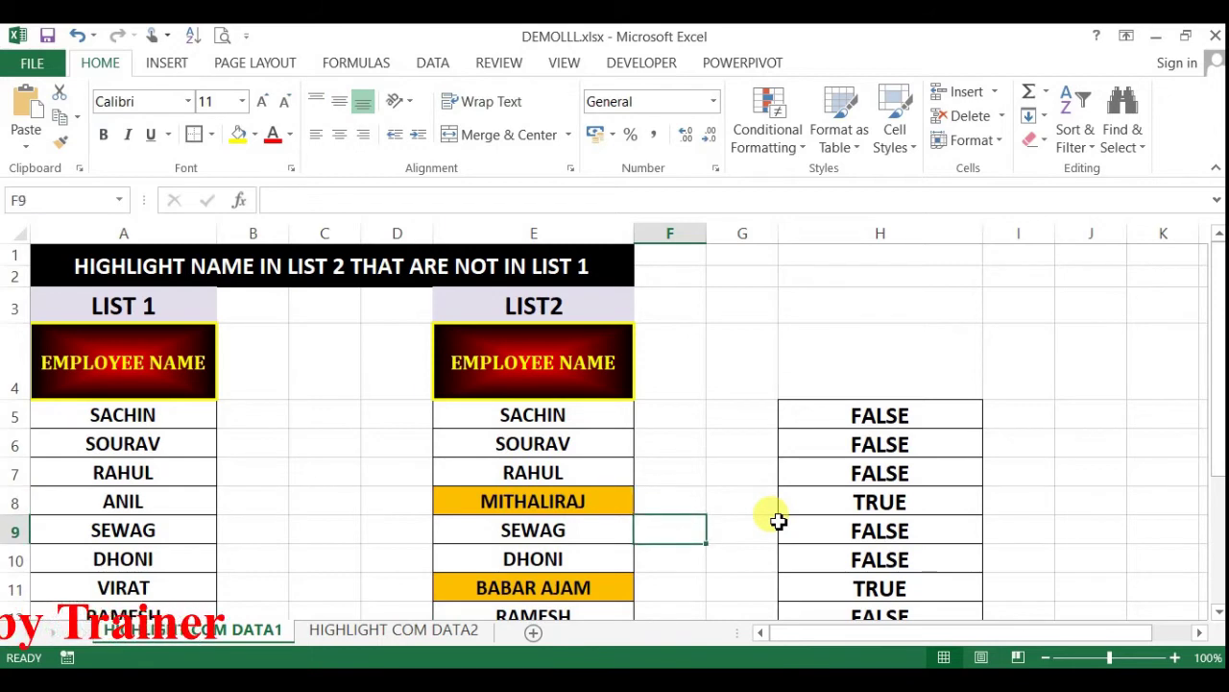
- Examine the rest of LIST2 down to row 18 for highlighted names that are missing from LIST 1
key(Down)
key(Down)
key(Down)
key(Down)
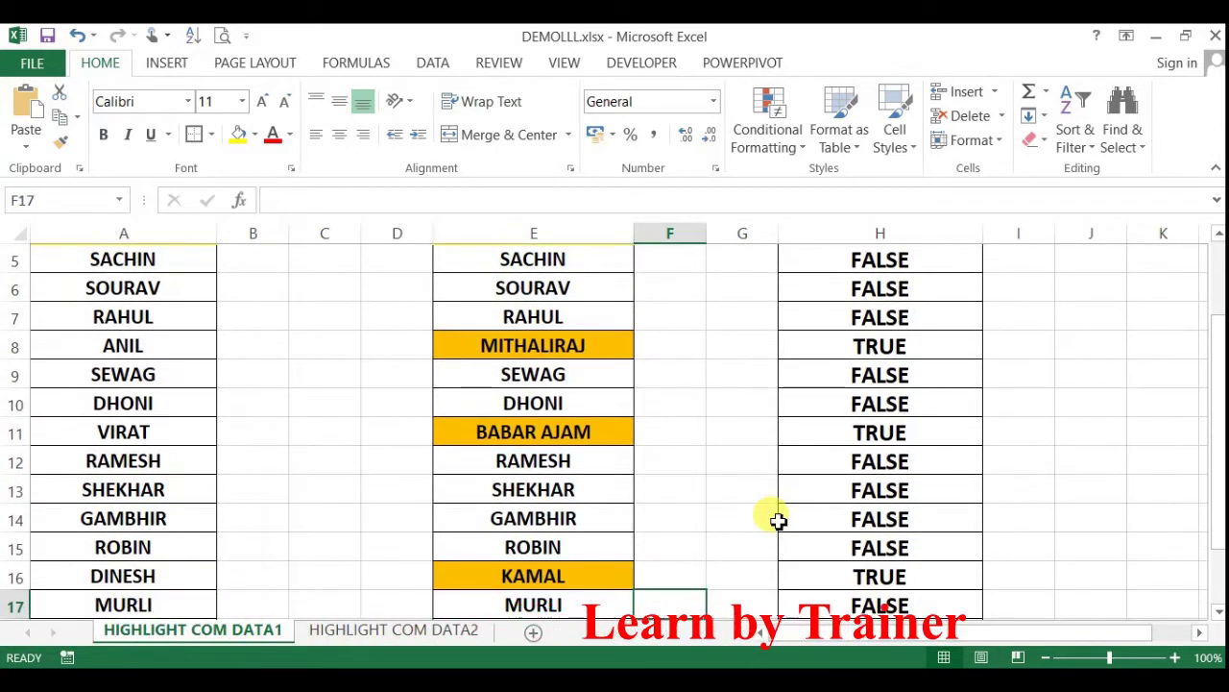
key(Left)
key(Up)
key(Up)
key(Up)
key(Up)
key(Up)
key(Up)
key(Up)
key(Up)
key(Up)
key(Up)
key(Up)
key(Up)
key(Up)
key(Up)
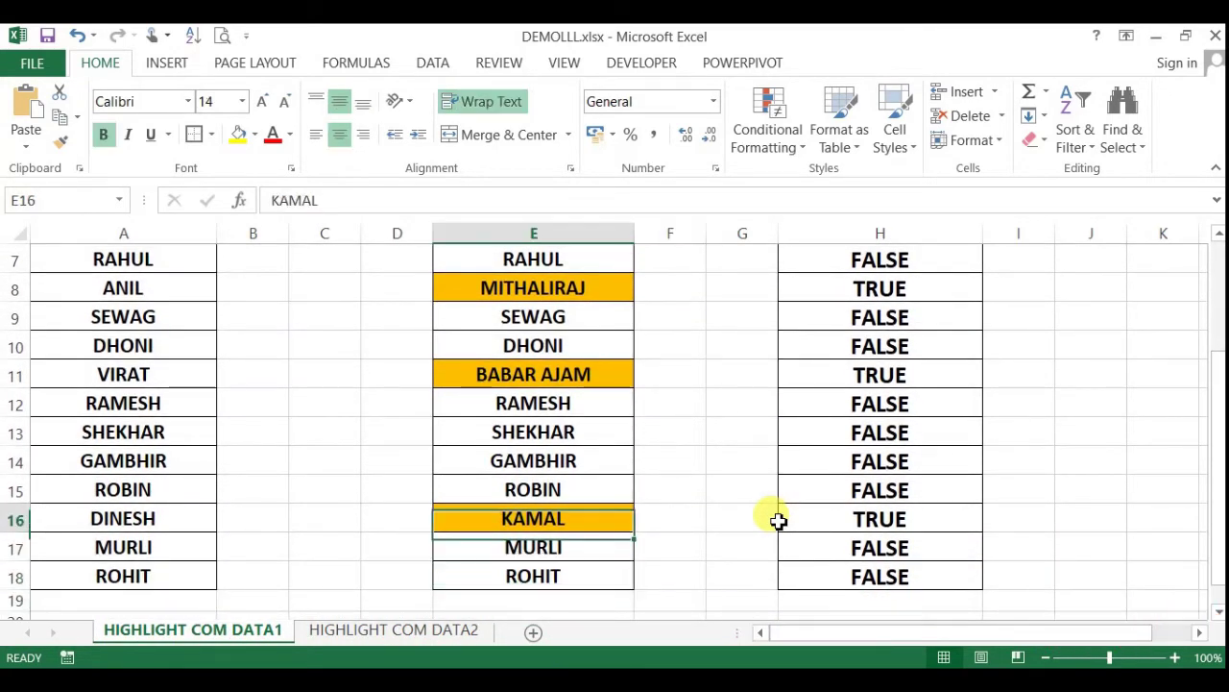
key(ctrl+Home)
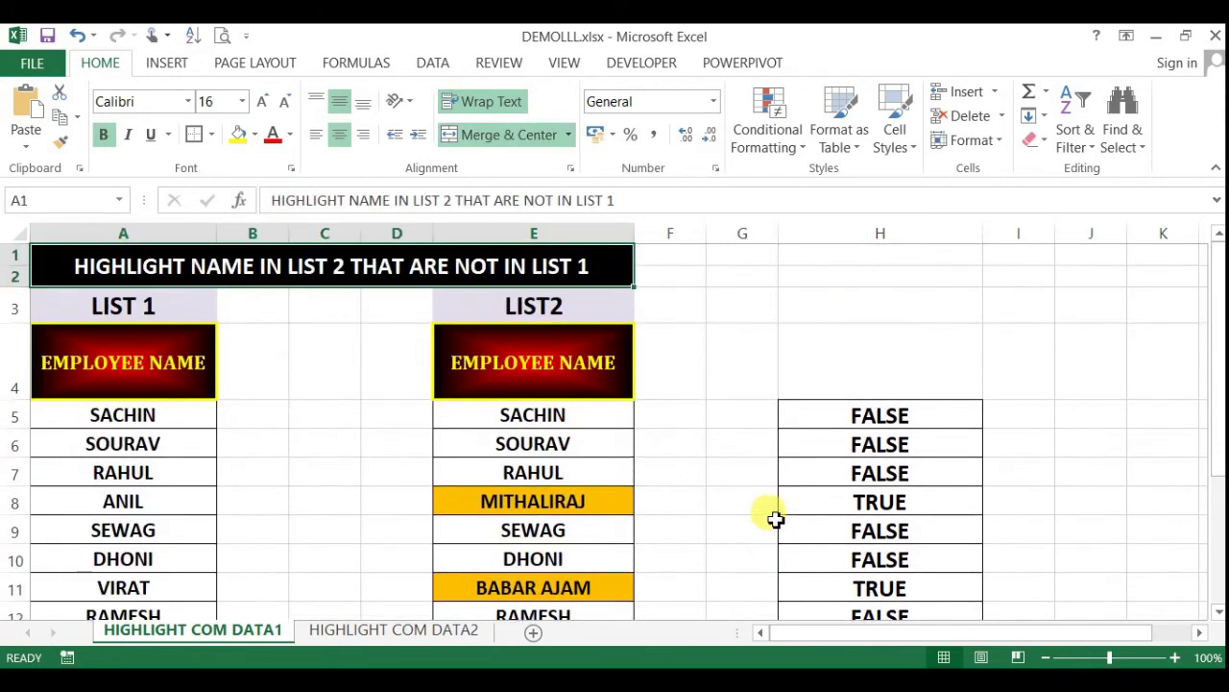
click(286, 455)
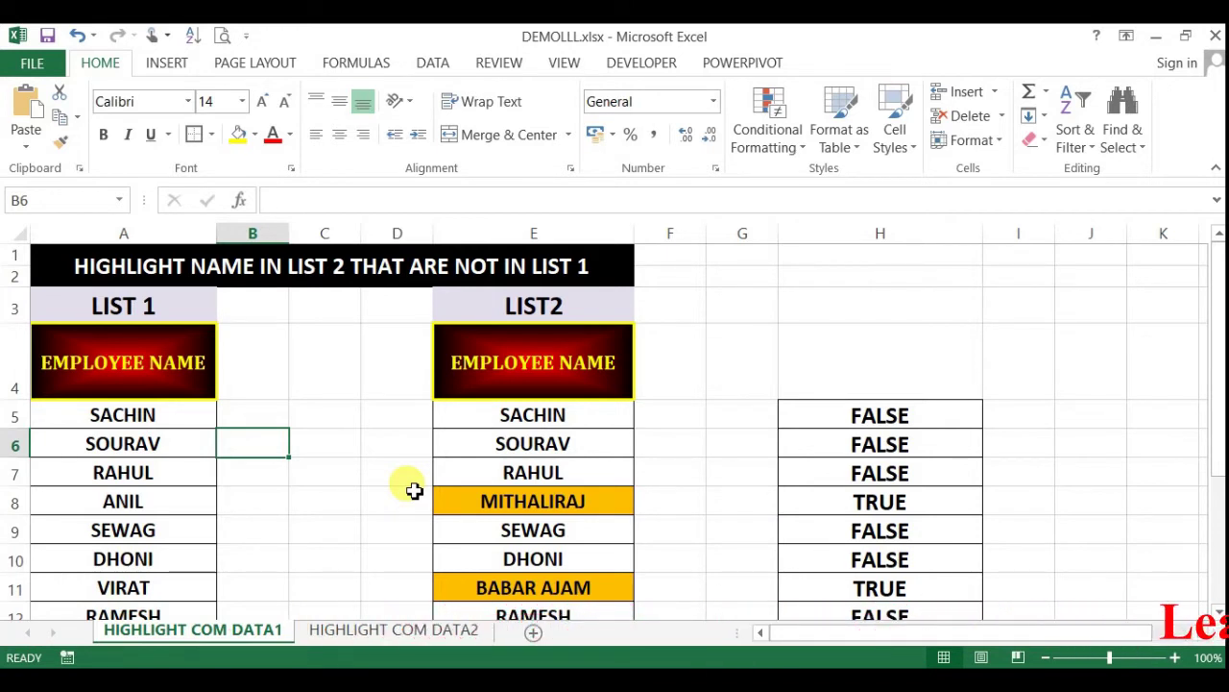
- Switch to the HIGHLIGHT COM DATA2 sheet and look over the LIST2 employee names
click(348, 629)
click(281, 439)
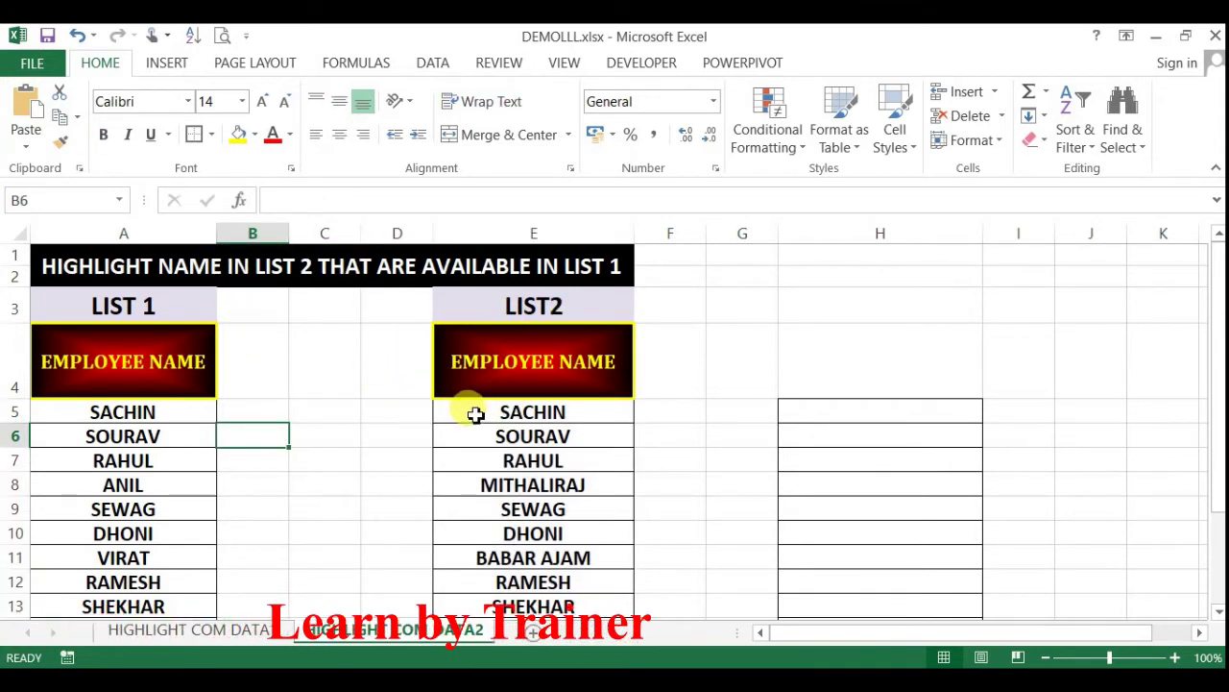
drag(472, 412, 533, 615)
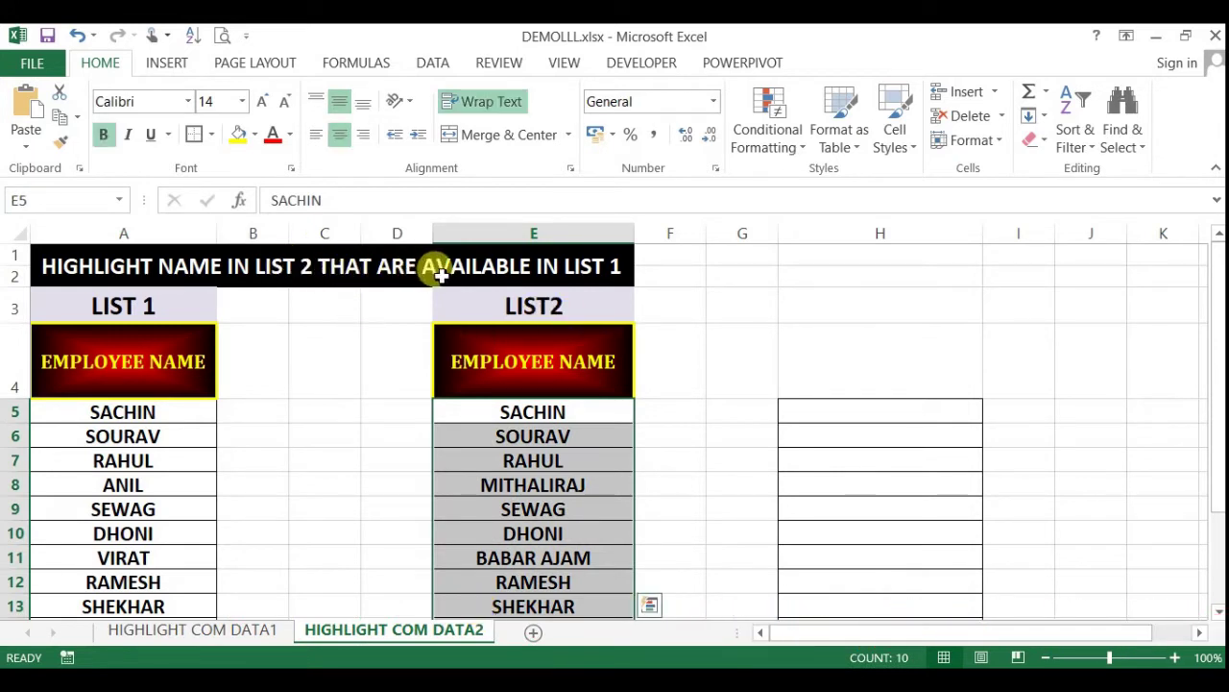
click(559, 477)
click(517, 409)
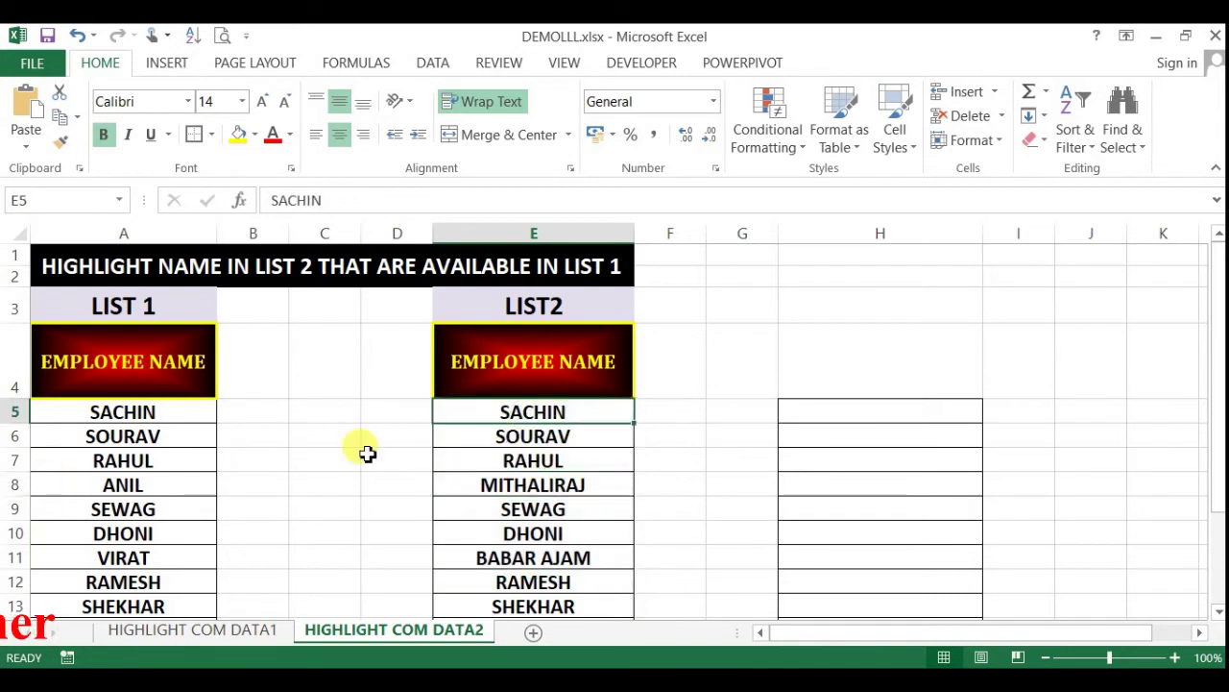
click(446, 434)
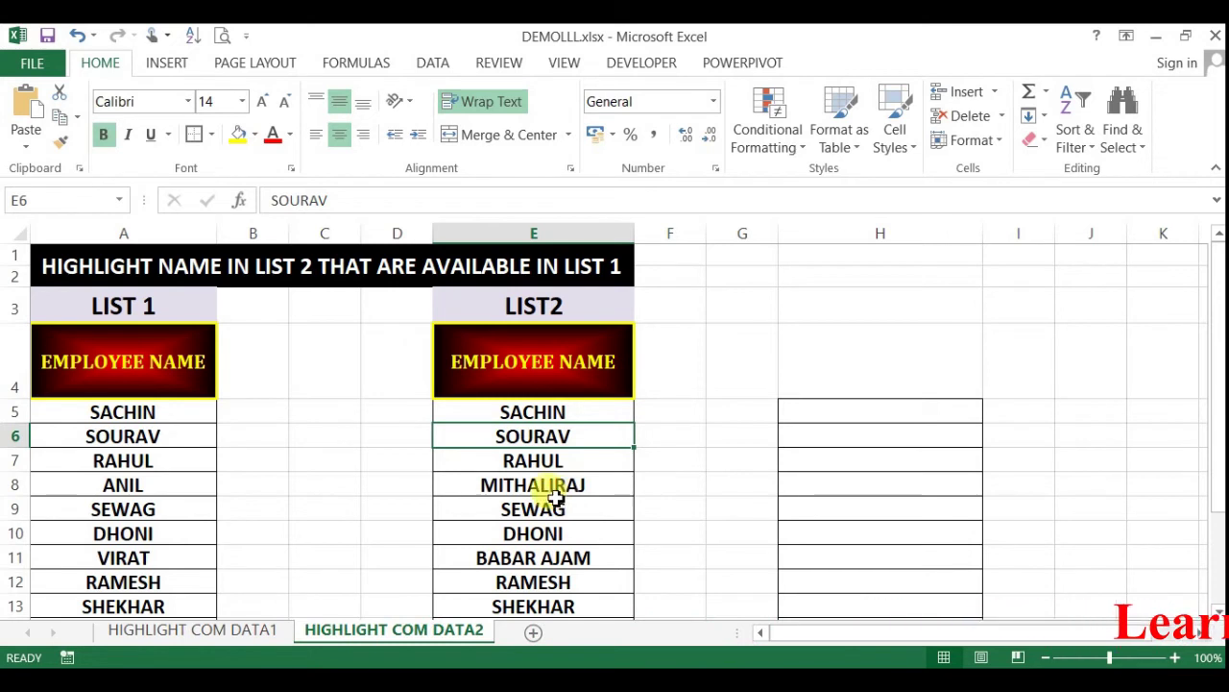
- Enter =MATCH(E5,$A$5:$A$18,0) in H5 to find the first LIST2 name's position in LIST 1
click(899, 412)
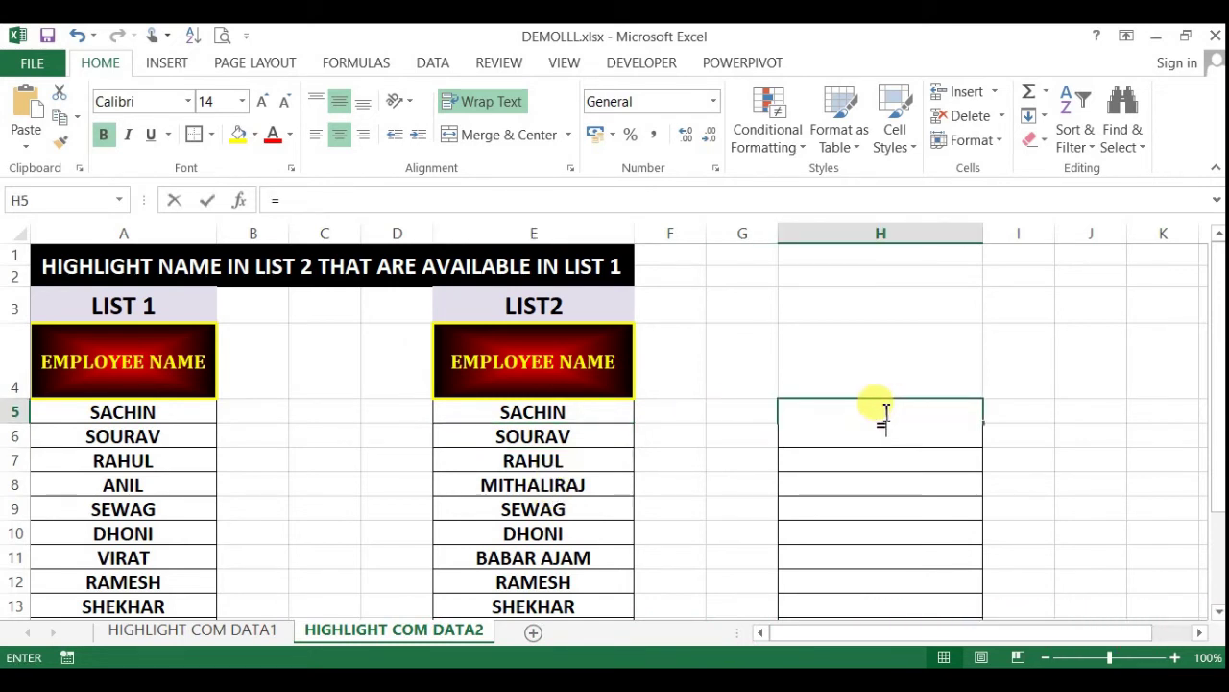
text(=MAT)
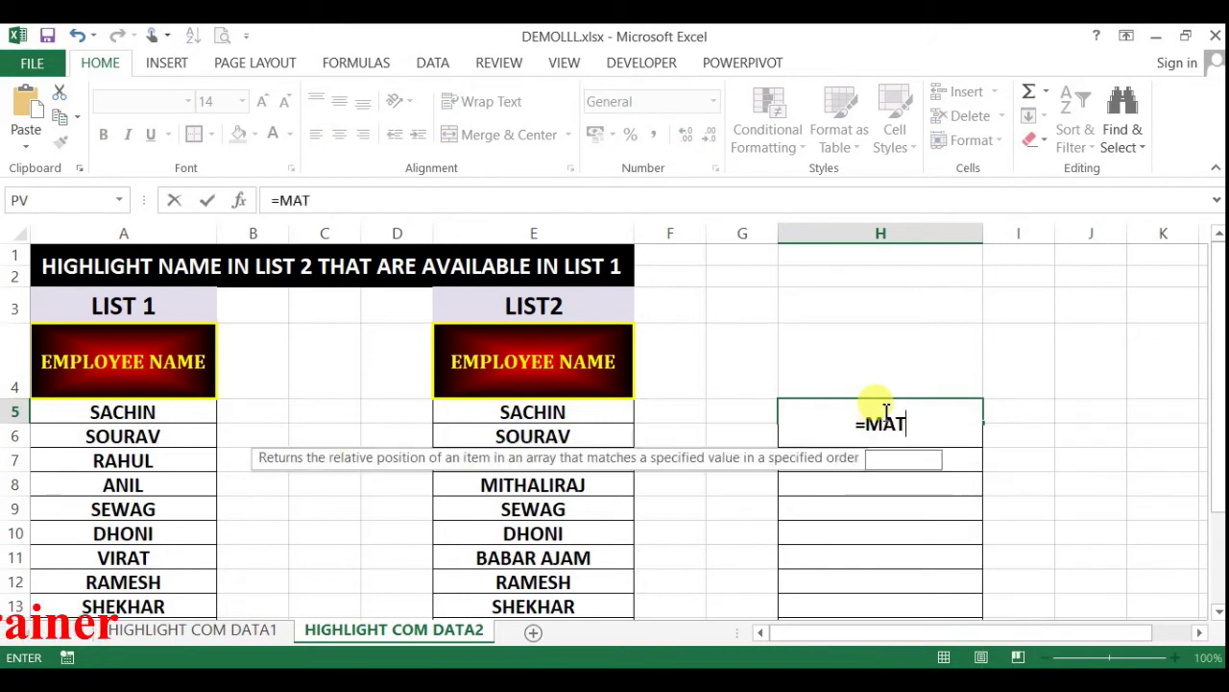
text(CH()
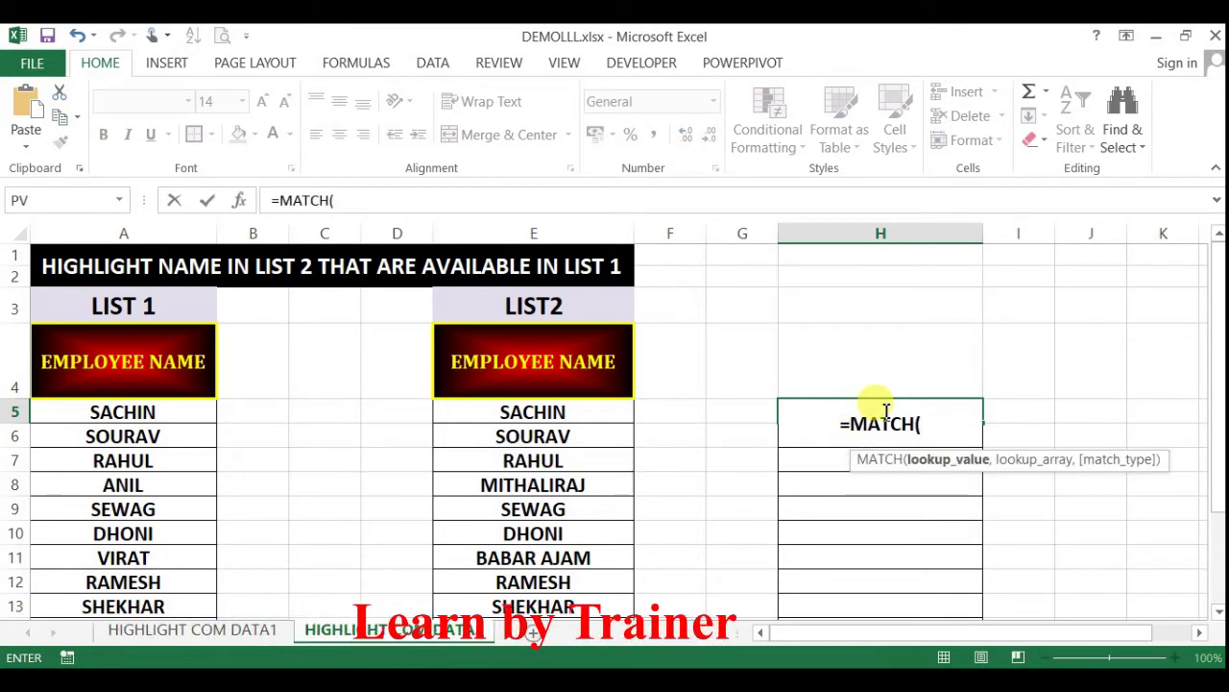
click(496, 407)
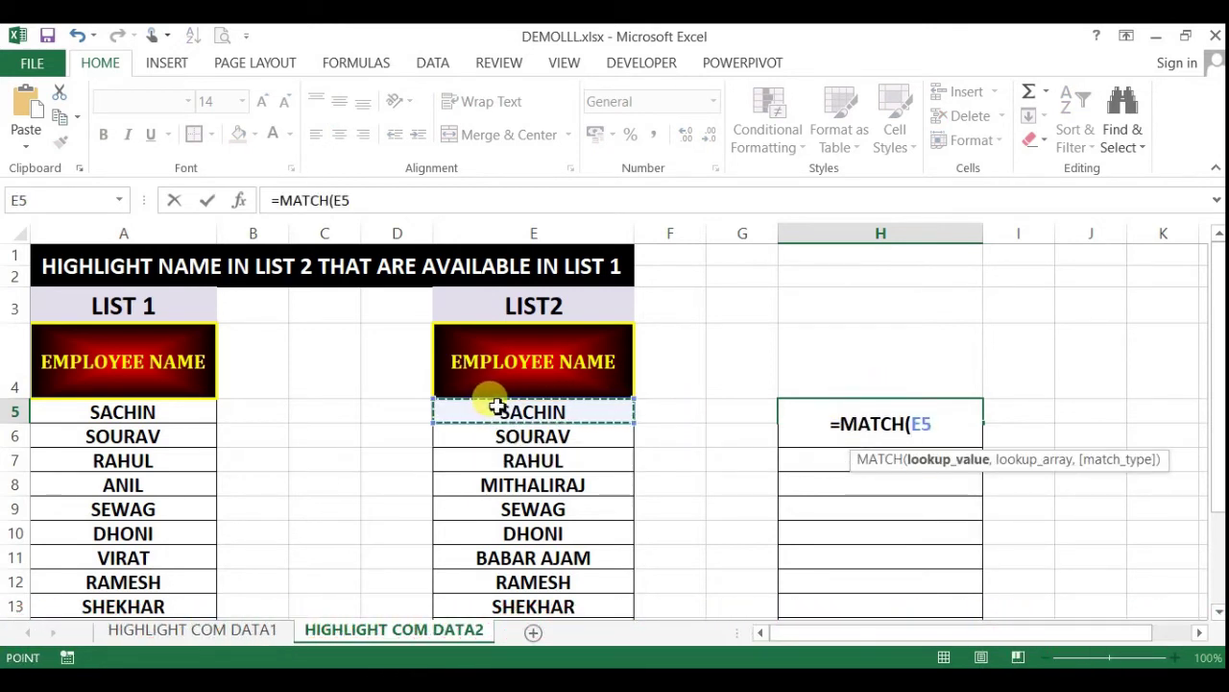
text(,)
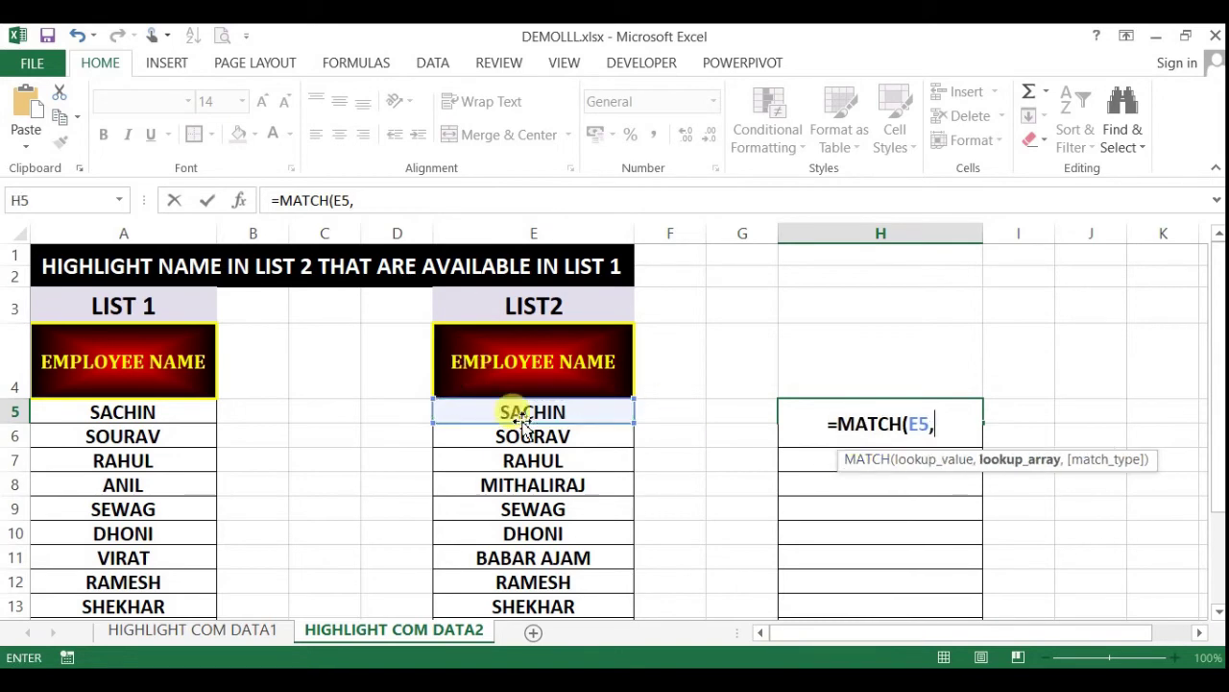
click(156, 413)
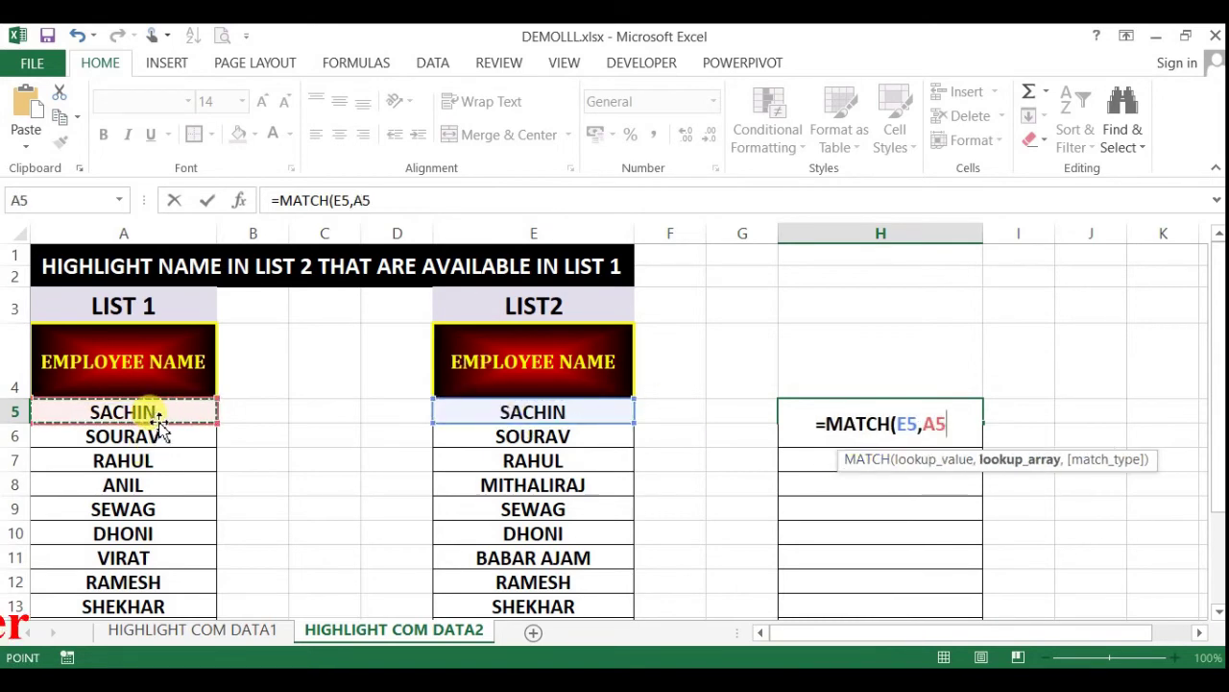
key(ctrl+shift+Down)
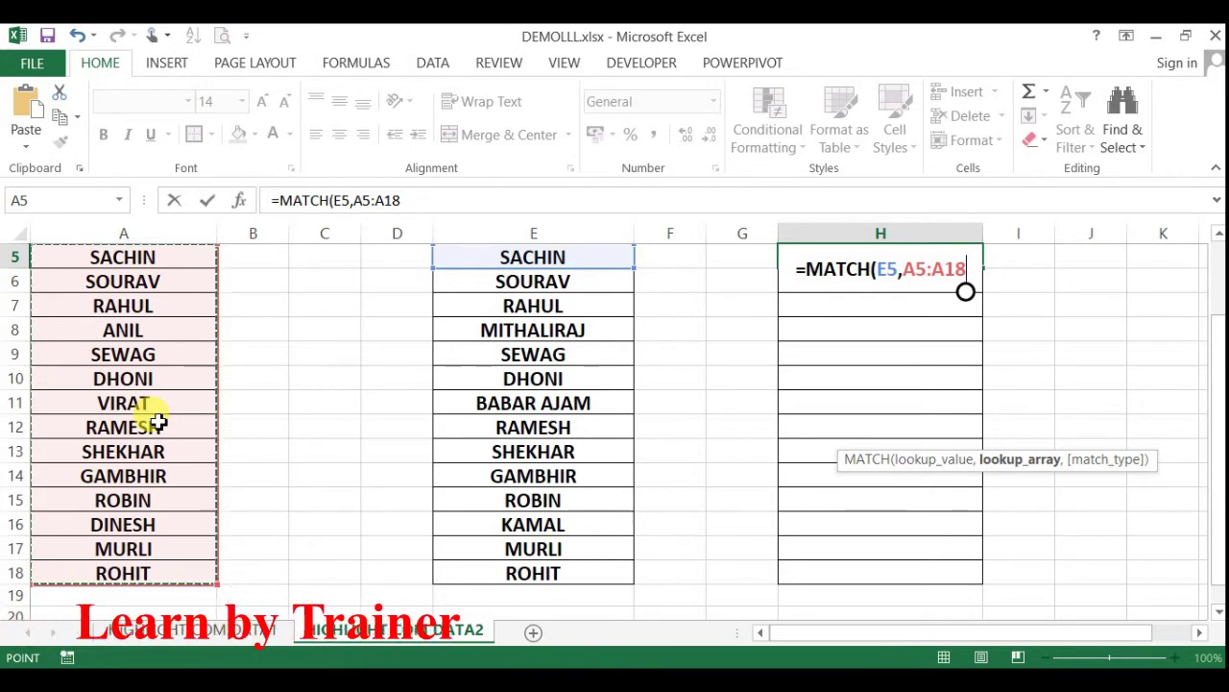
key(F4)
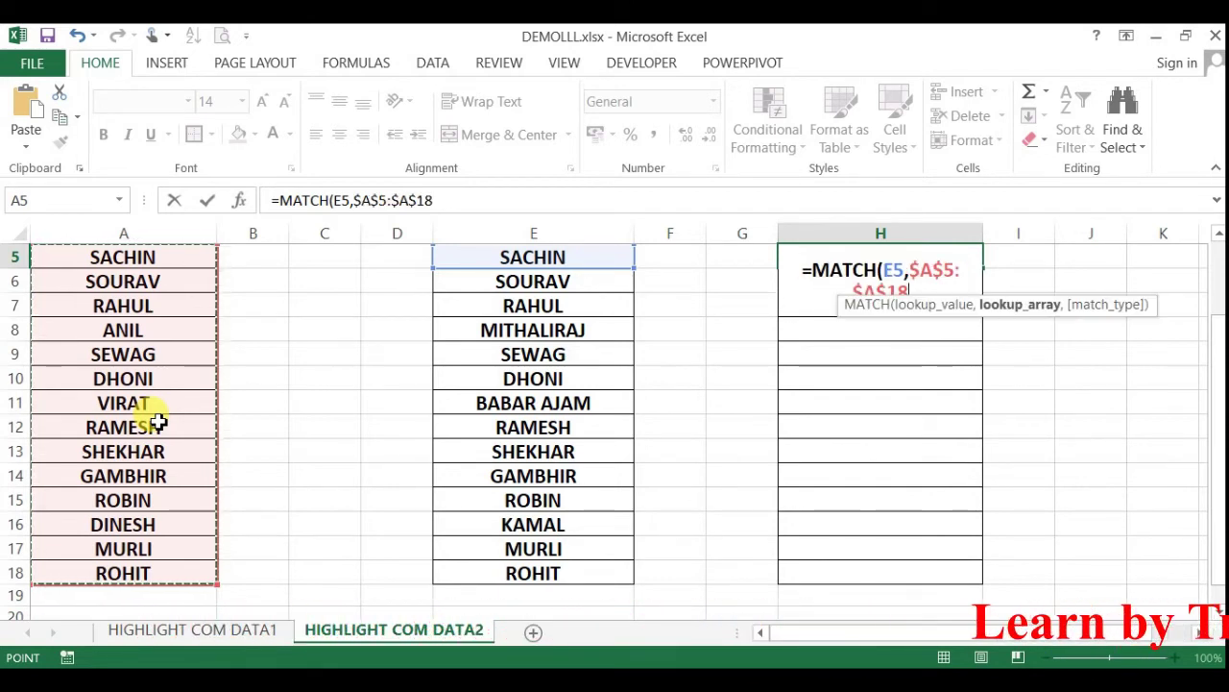
text(,0)
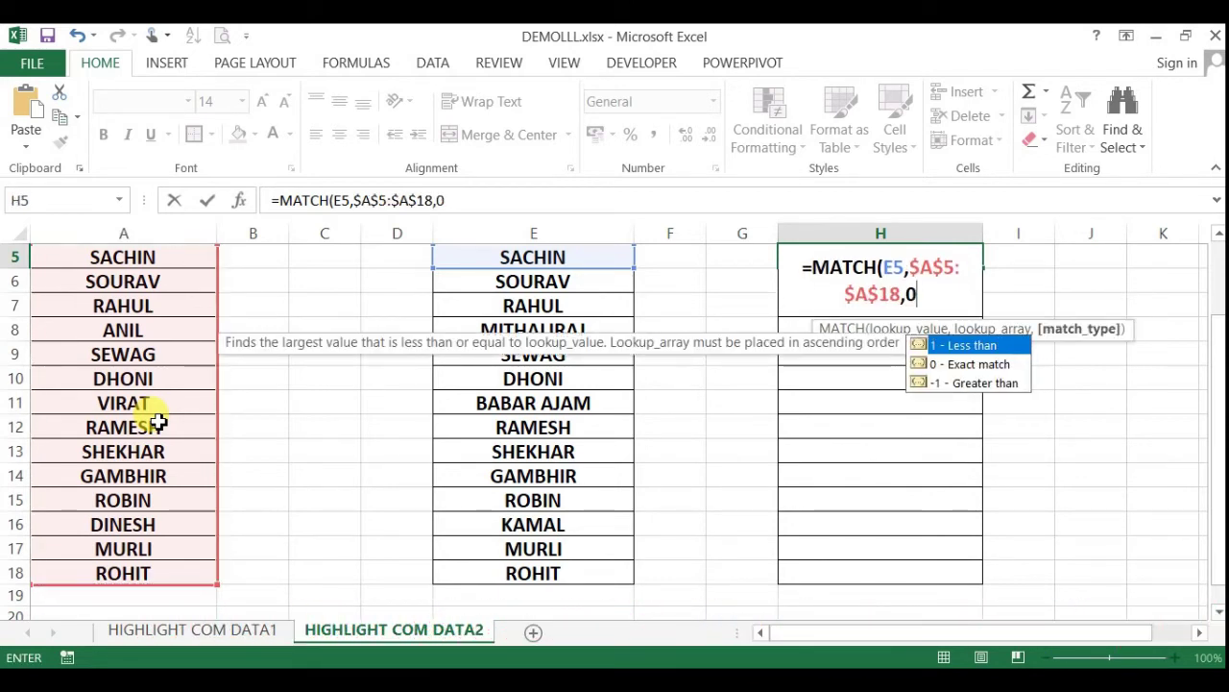
text())
key(Return)
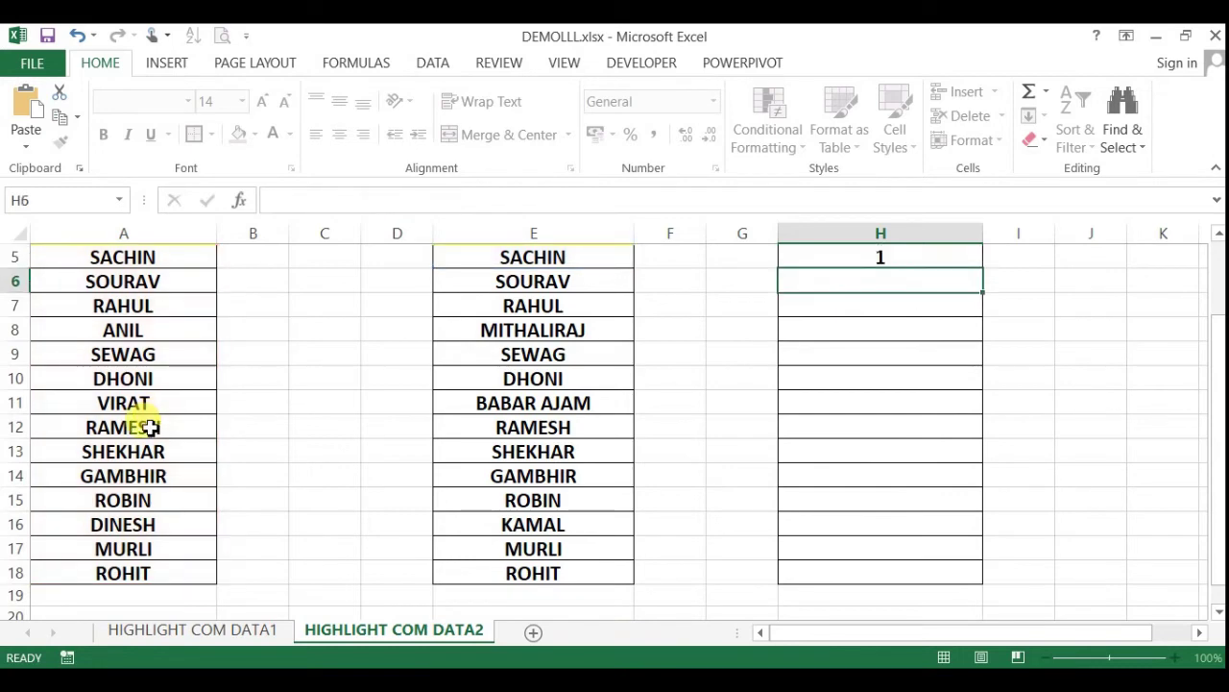
- Fill the MATCH formula from H5 down to H18
scroll(972, 302, up, 2)
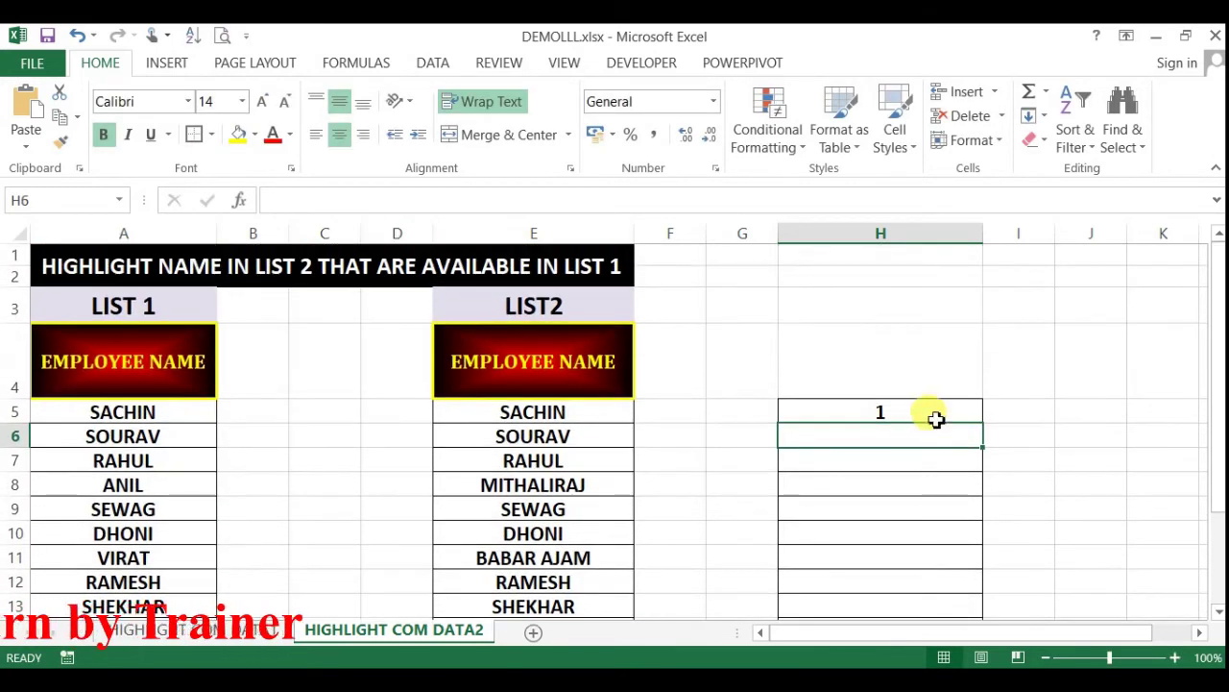
click(936, 415)
drag(988, 425, 934, 582)
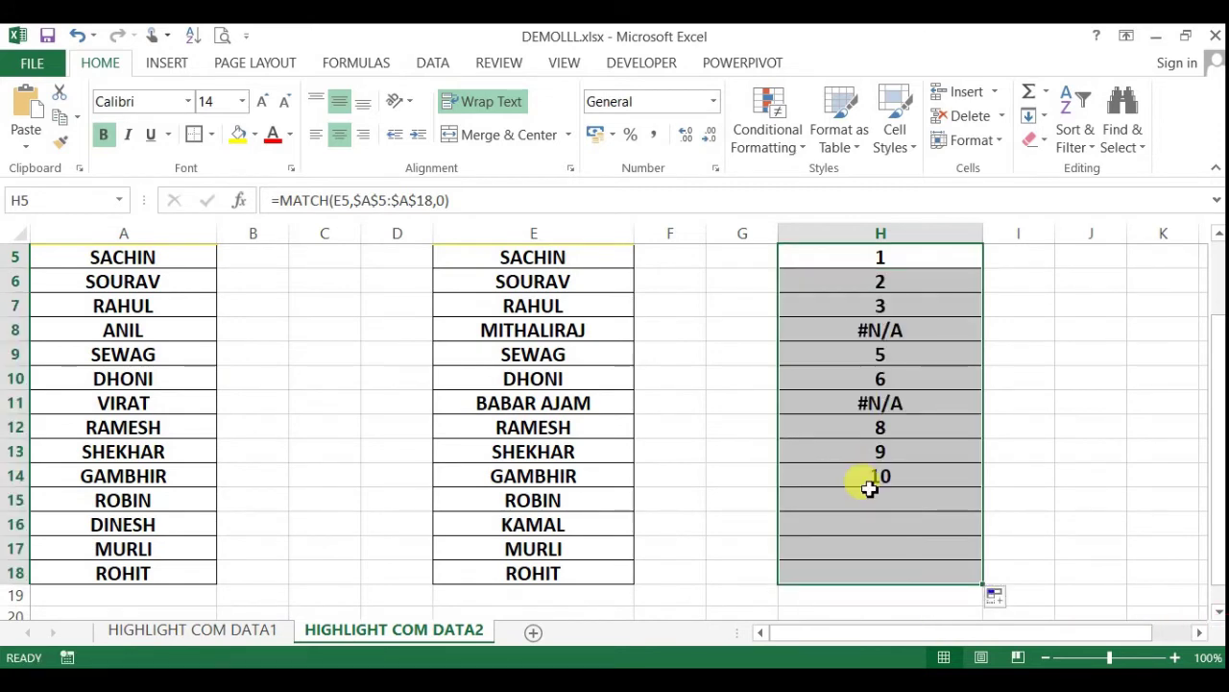
click(1068, 423)
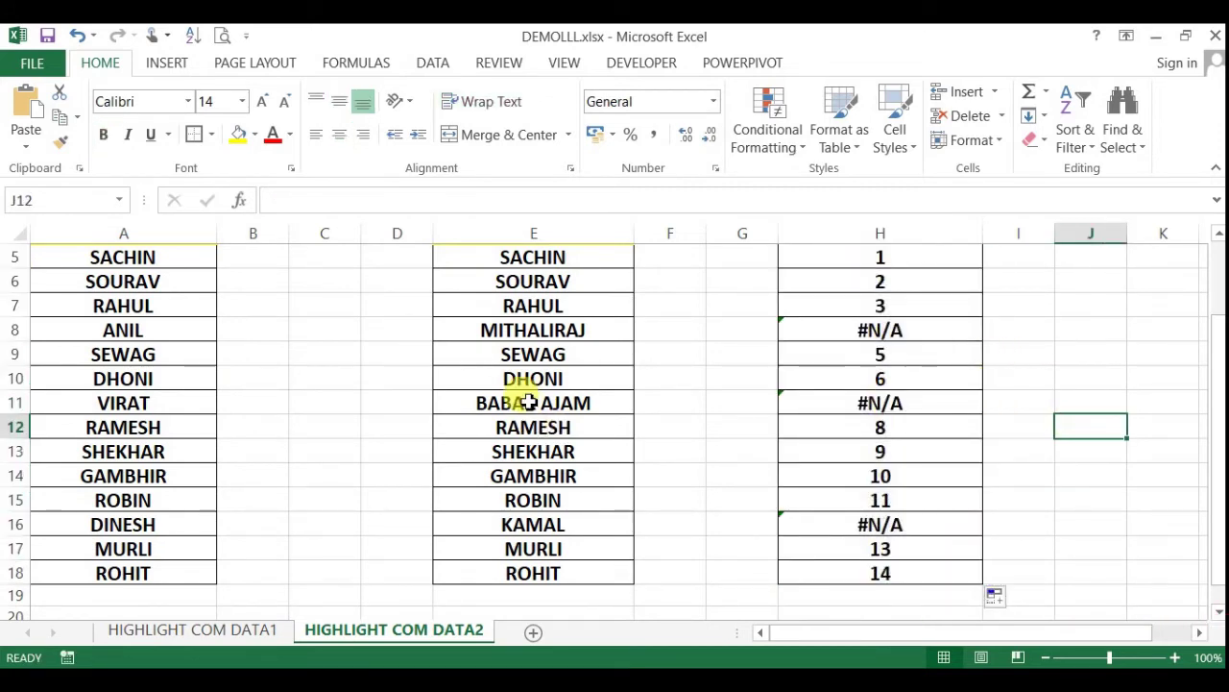
- Copy the full MATCH formula text from H5 and leave the cell unedited
scroll(704, 398, up, 2)
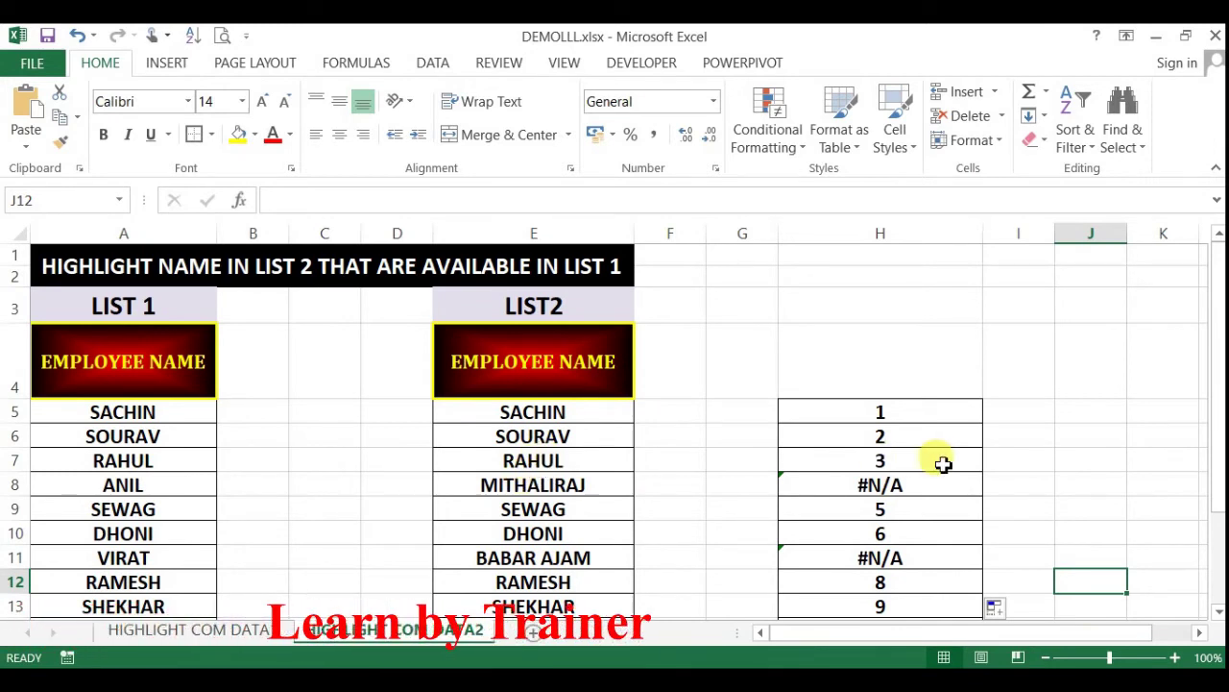
click(925, 409)
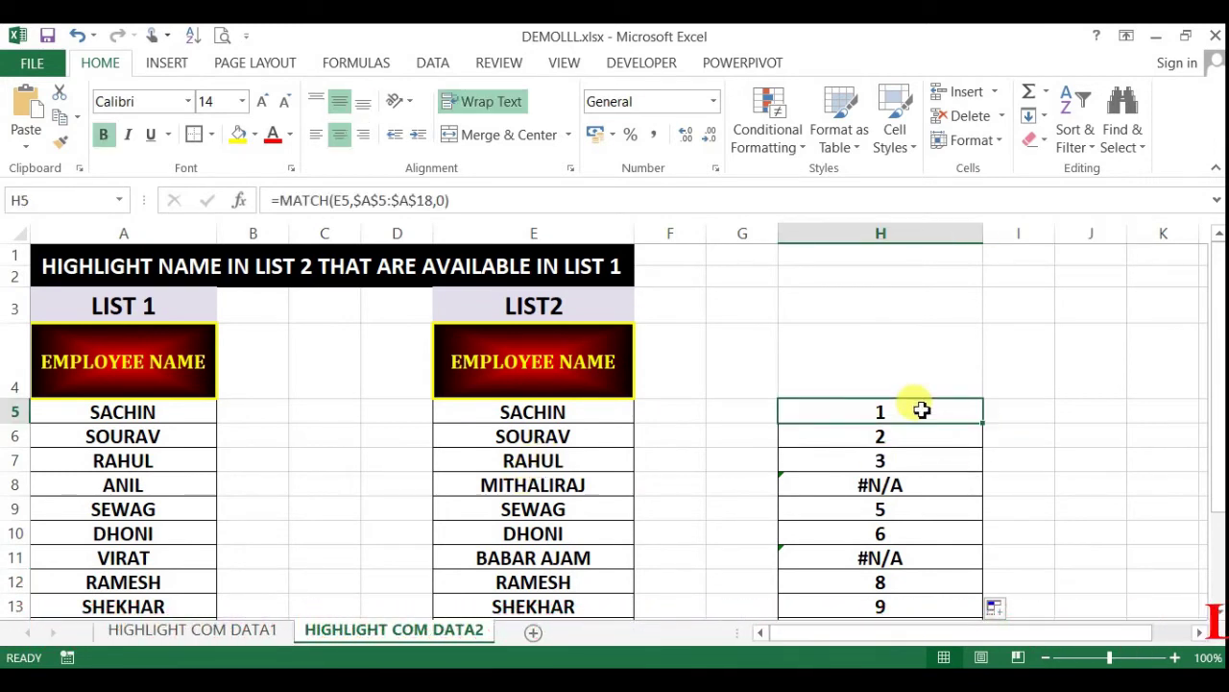
key(F2)
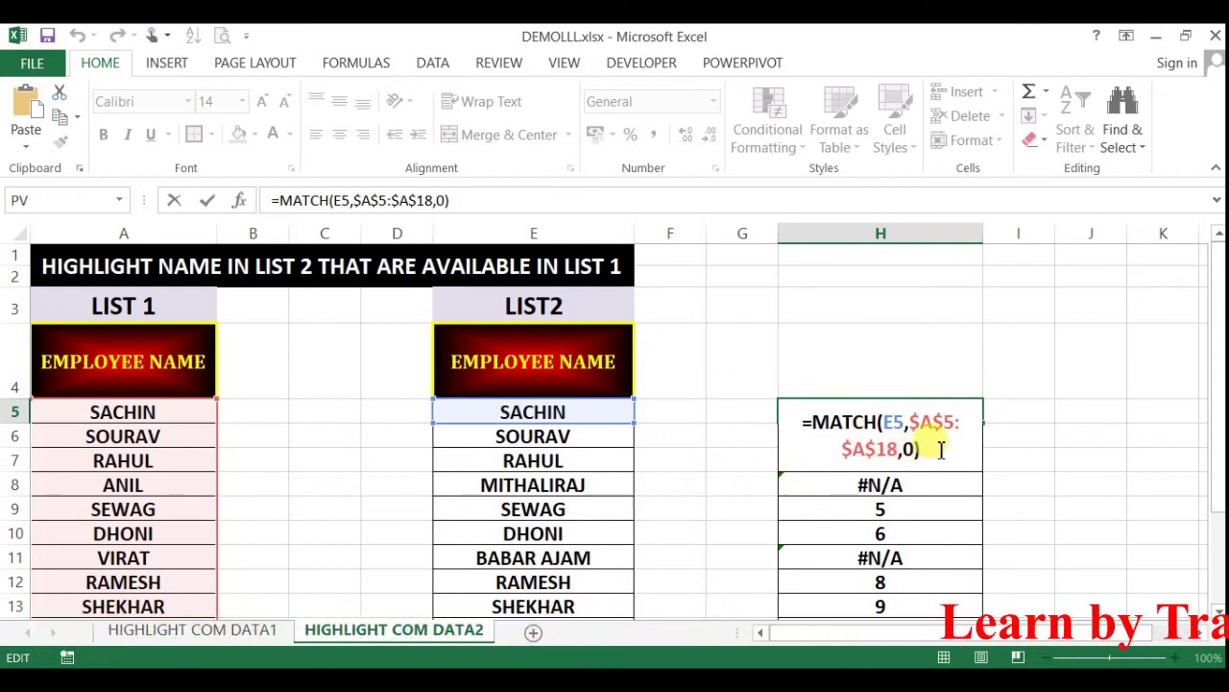
drag(478, 200, 117, 171)
key(ctrl+c)
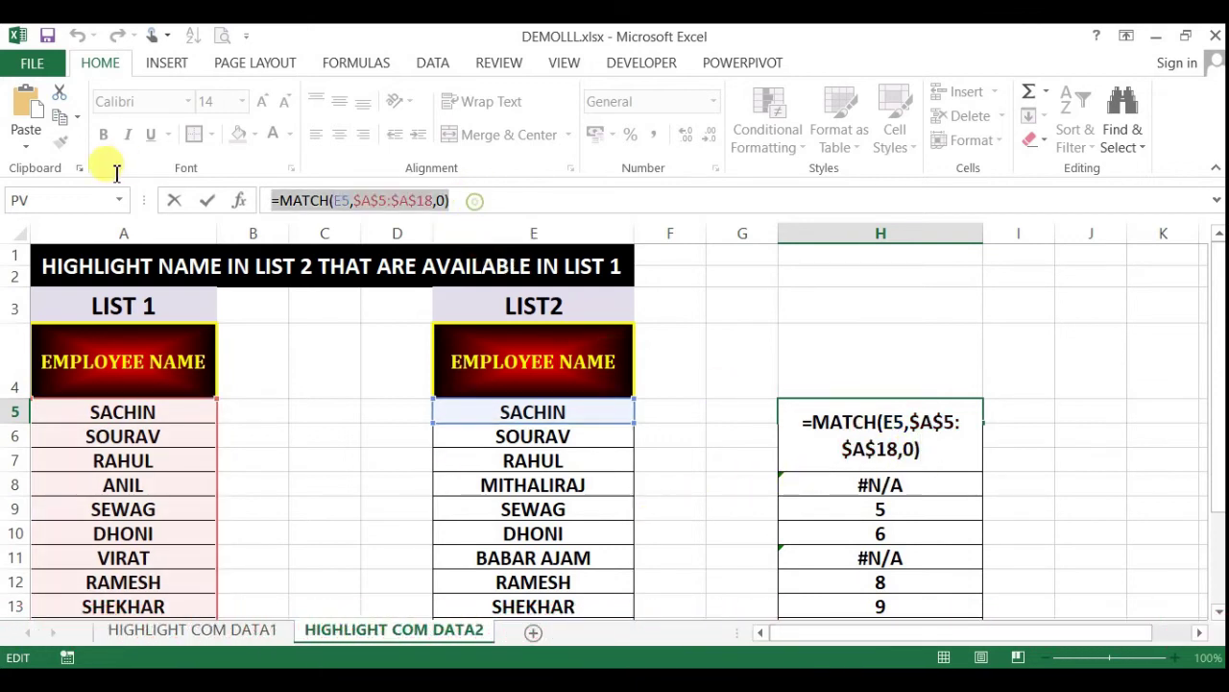
key(Escape)
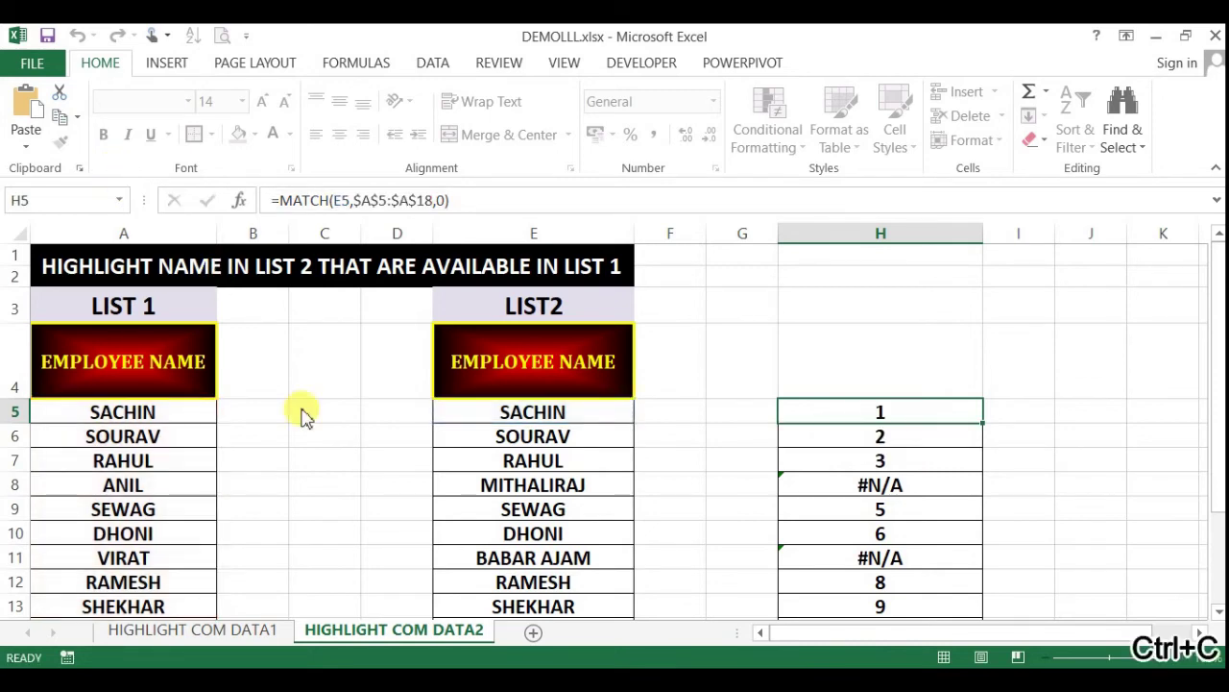
- Create a formula-based conditional formatting rule for the LIST2 names in E5:E18, pasting in =MATCH(E5,$A$5:$A$18,0)
click(493, 412)
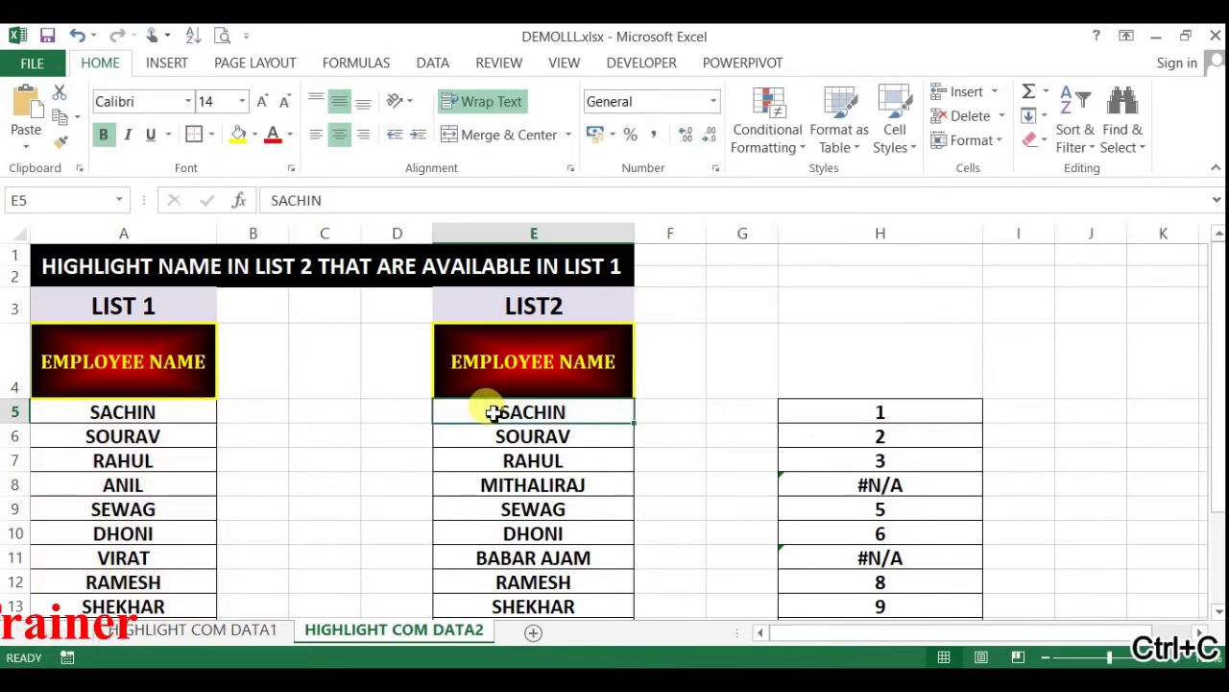
key(ctrl+shift+Down)
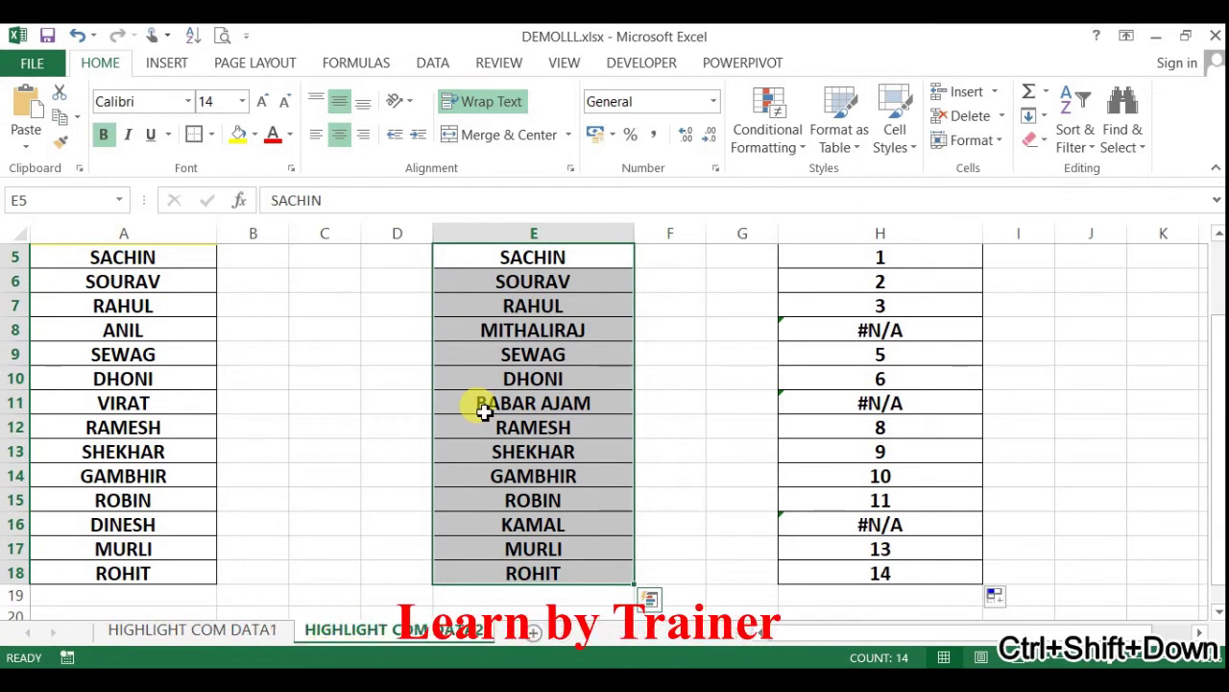
key(alt)
key(h)
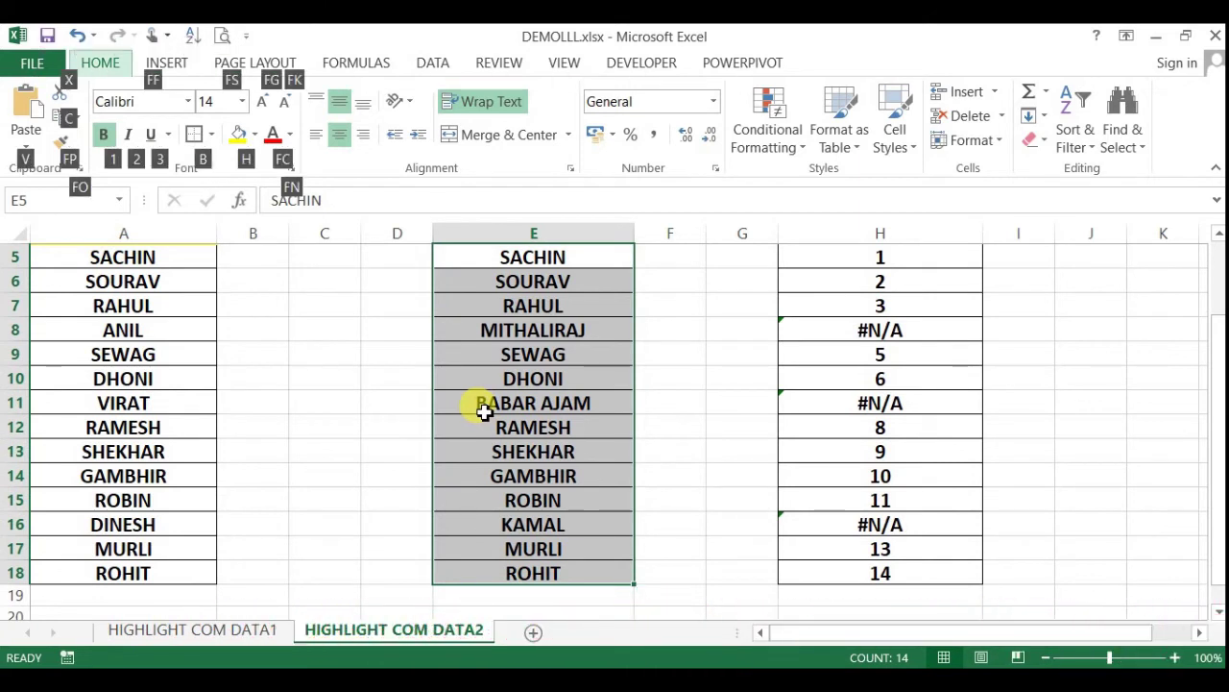
key(l)
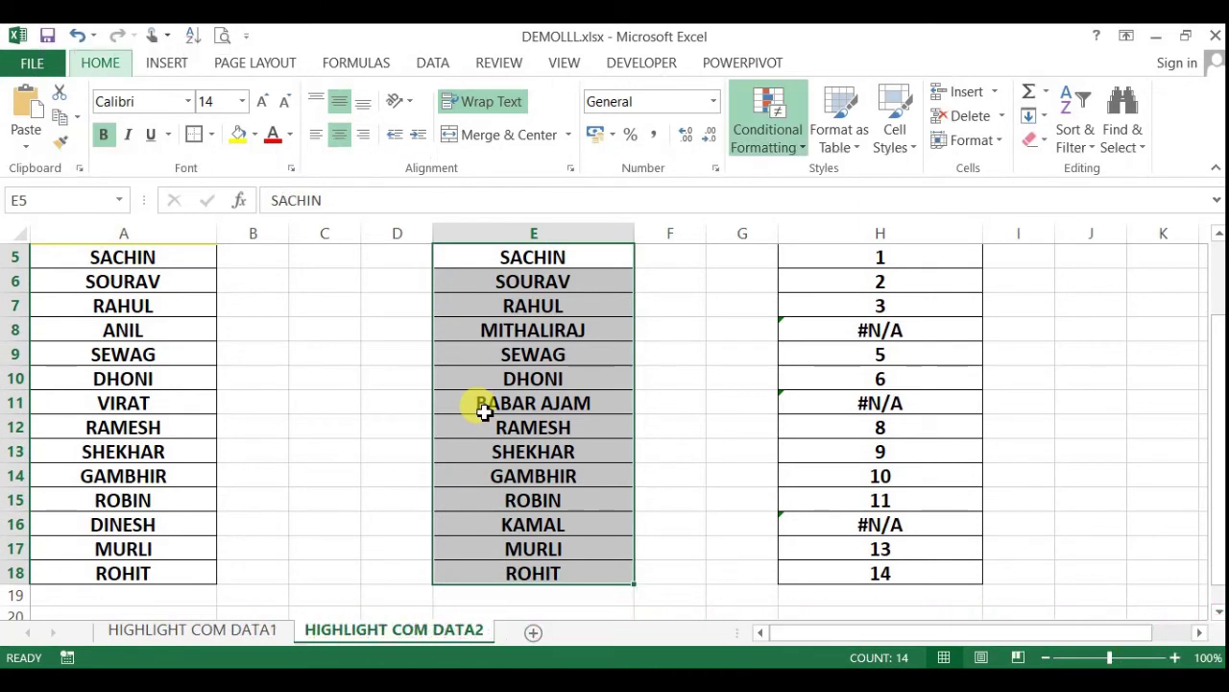
key(n)
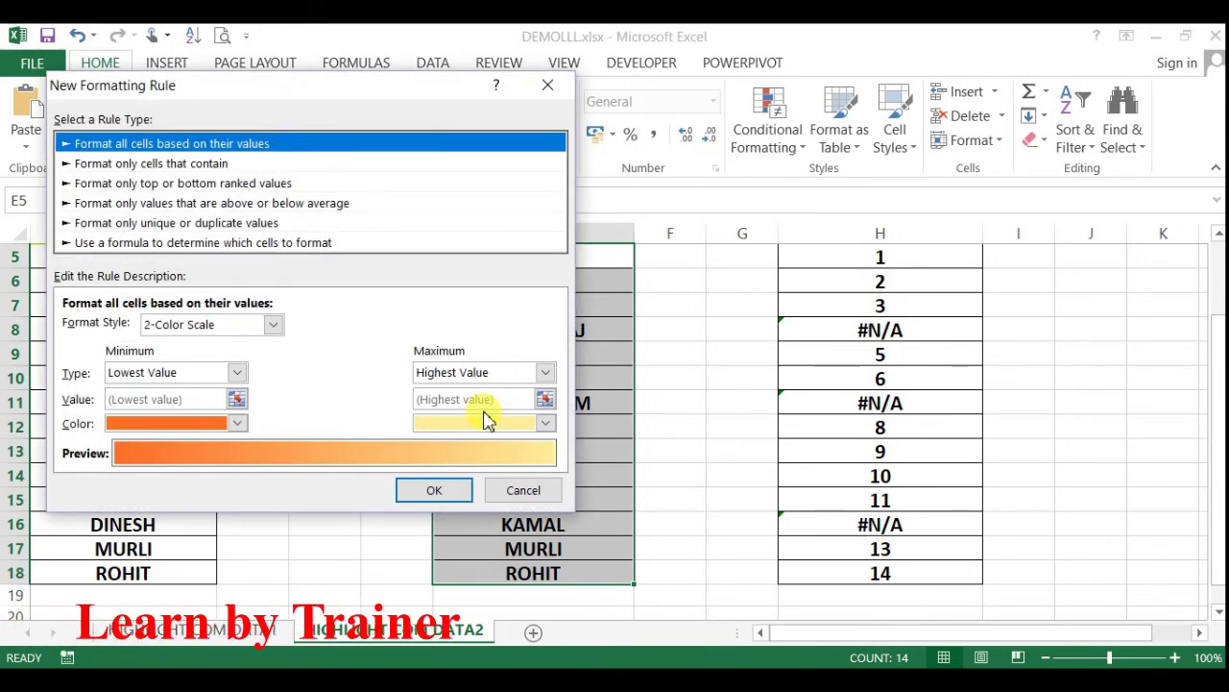
key(Escape)
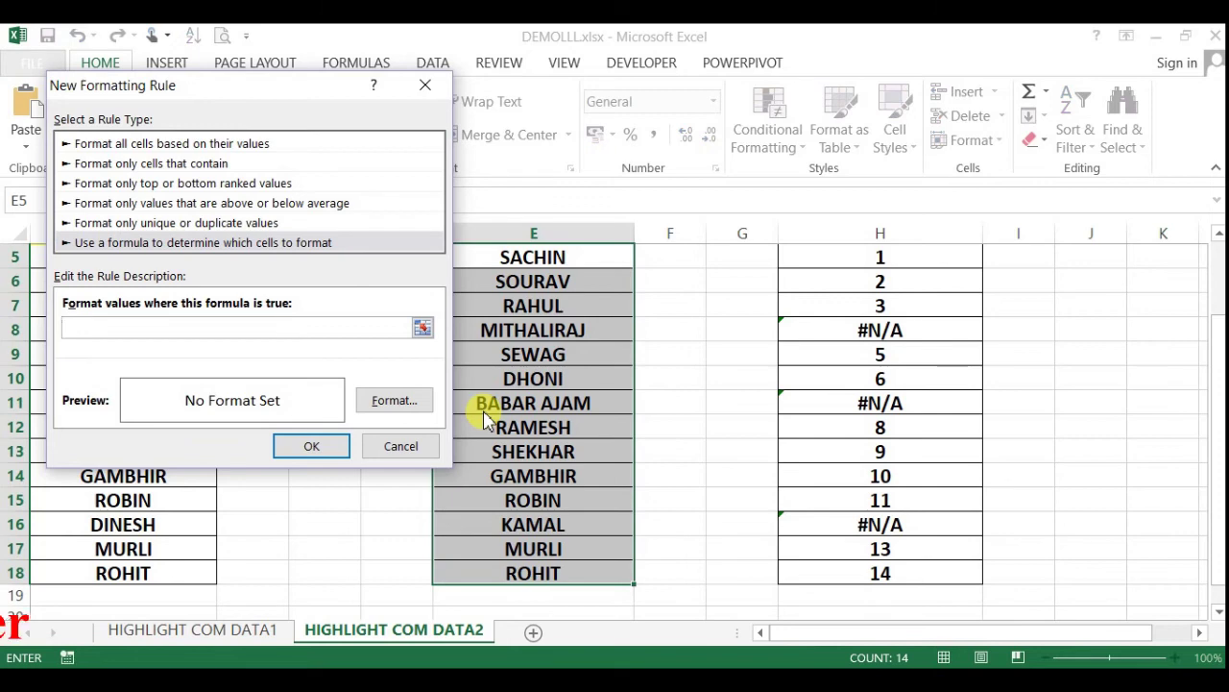
key(ctrl+v)
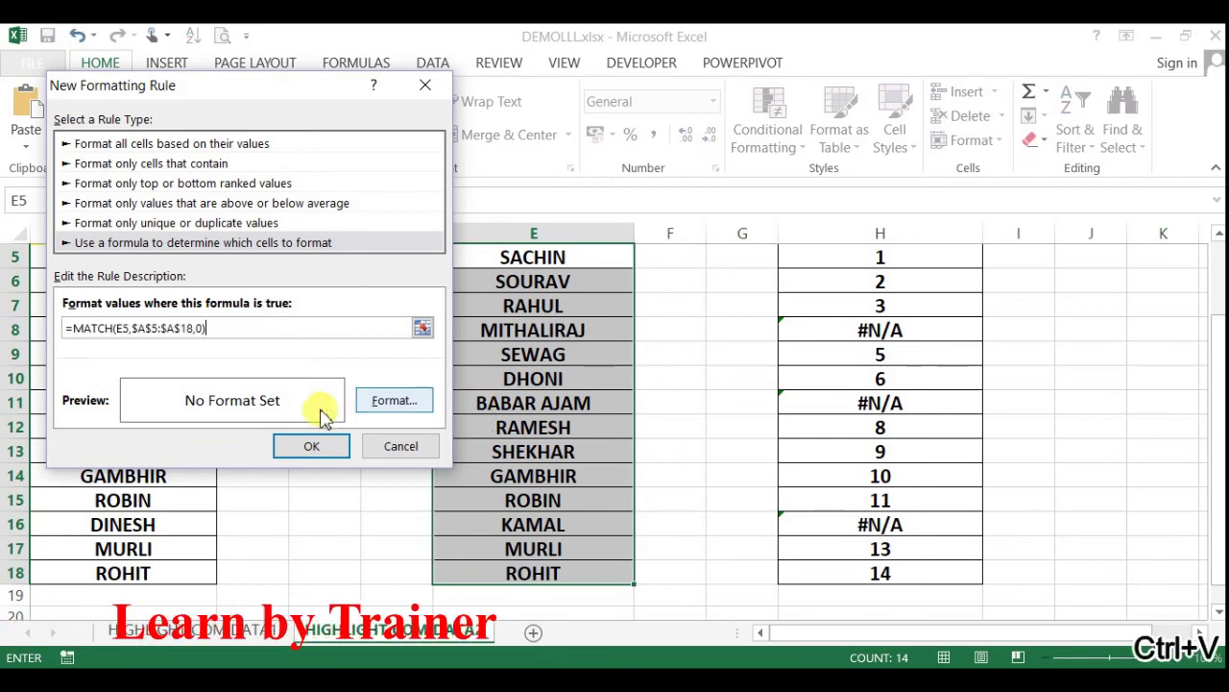
- Give the new formatting rule for the LIST2 names a red background fill
click(378, 403)
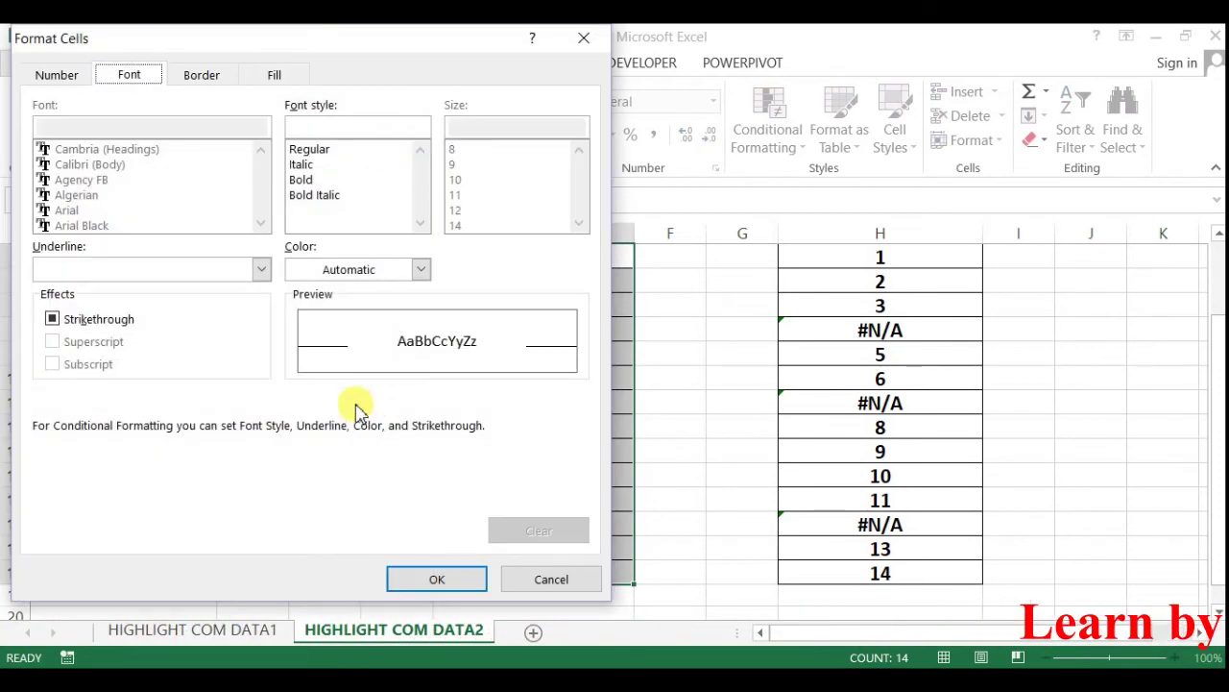
click(276, 77)
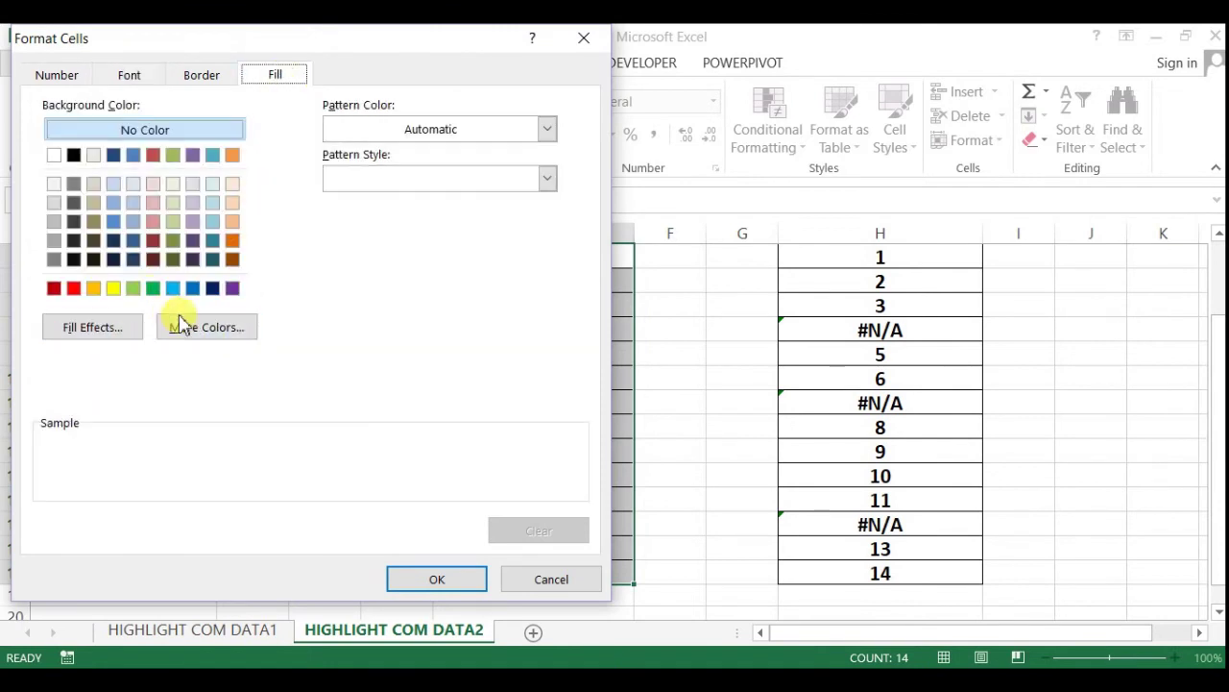
click(74, 289)
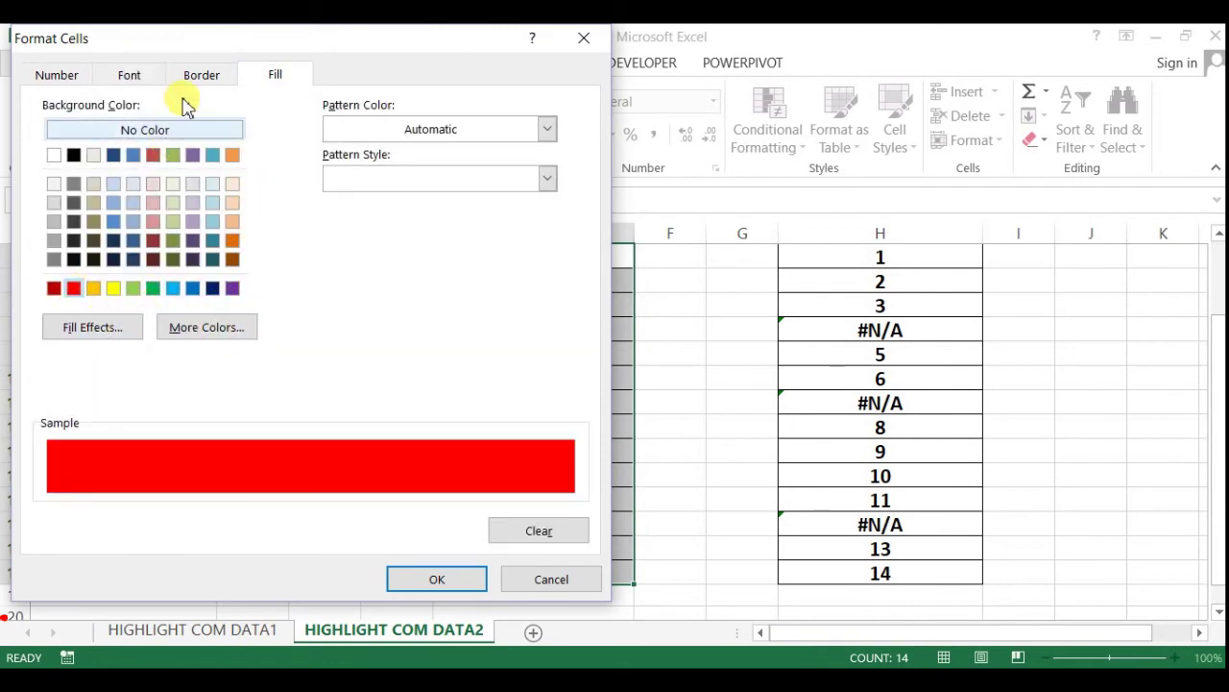
- Set the rule's font to white and bold, and apply the finished rule to E5:E18
click(129, 77)
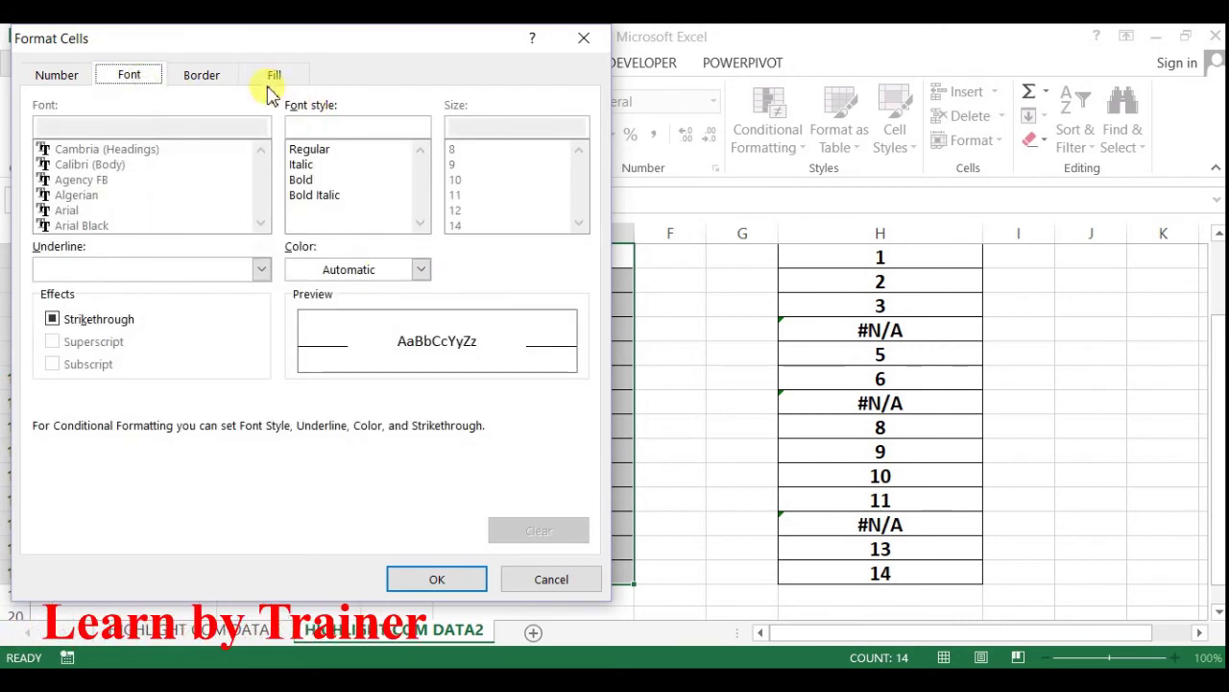
click(419, 270)
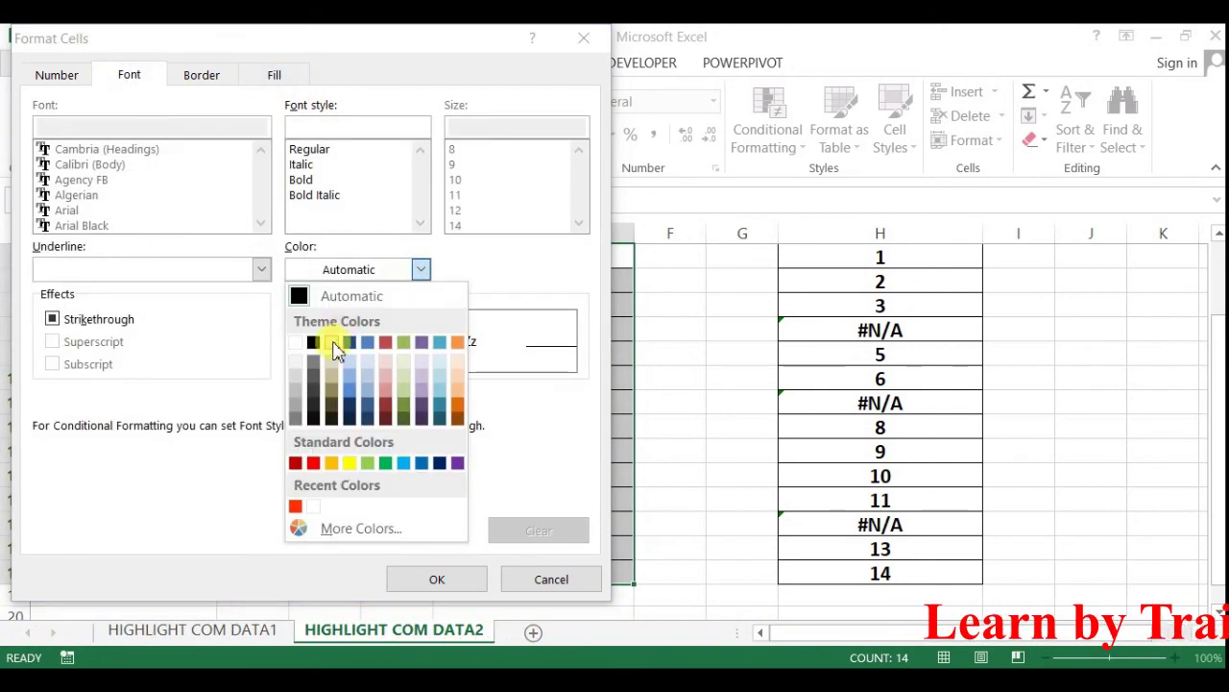
click(296, 345)
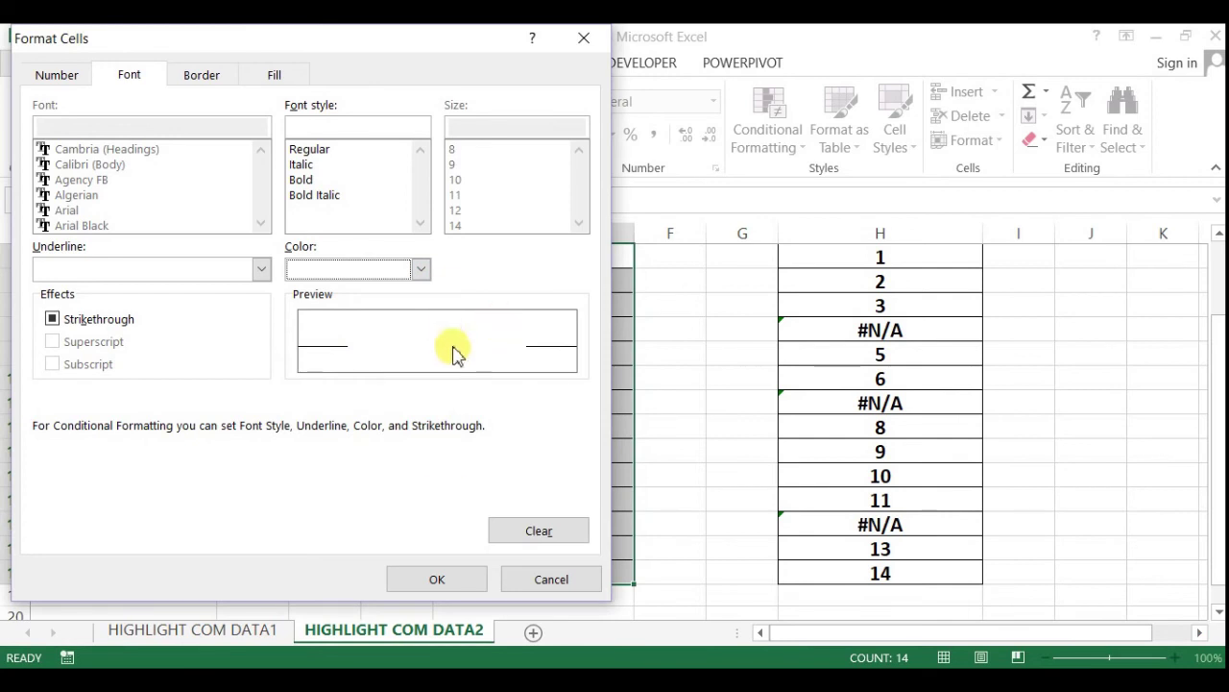
click(301, 182)
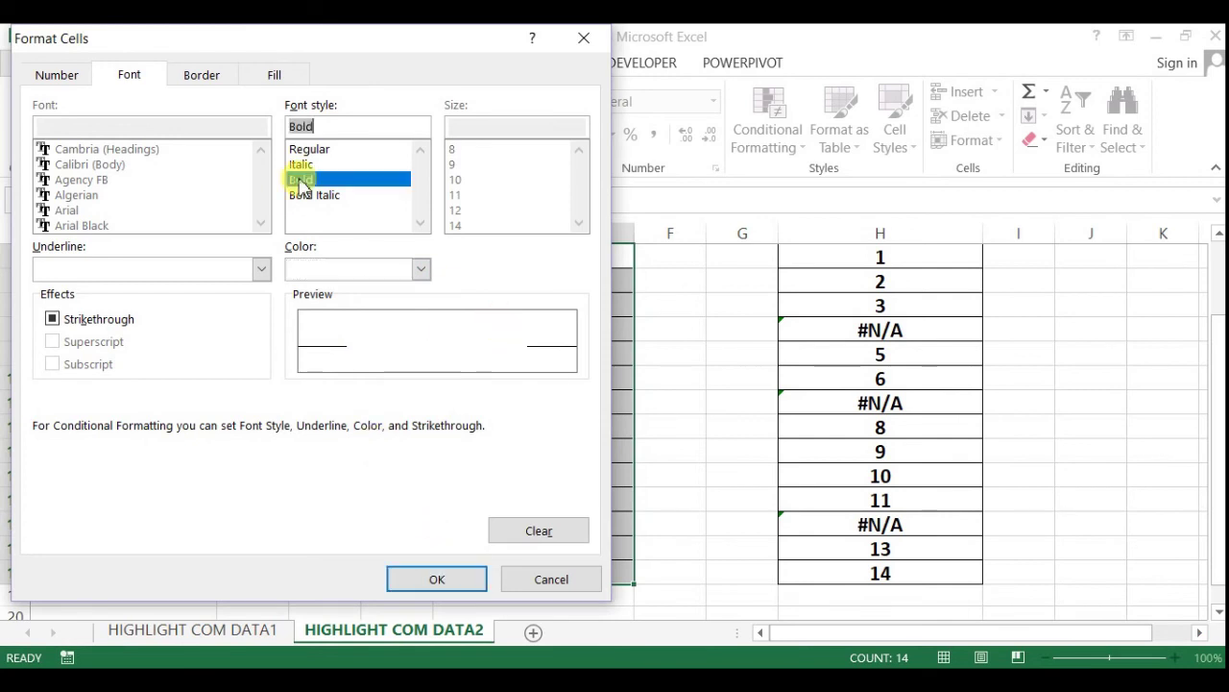
click(434, 580)
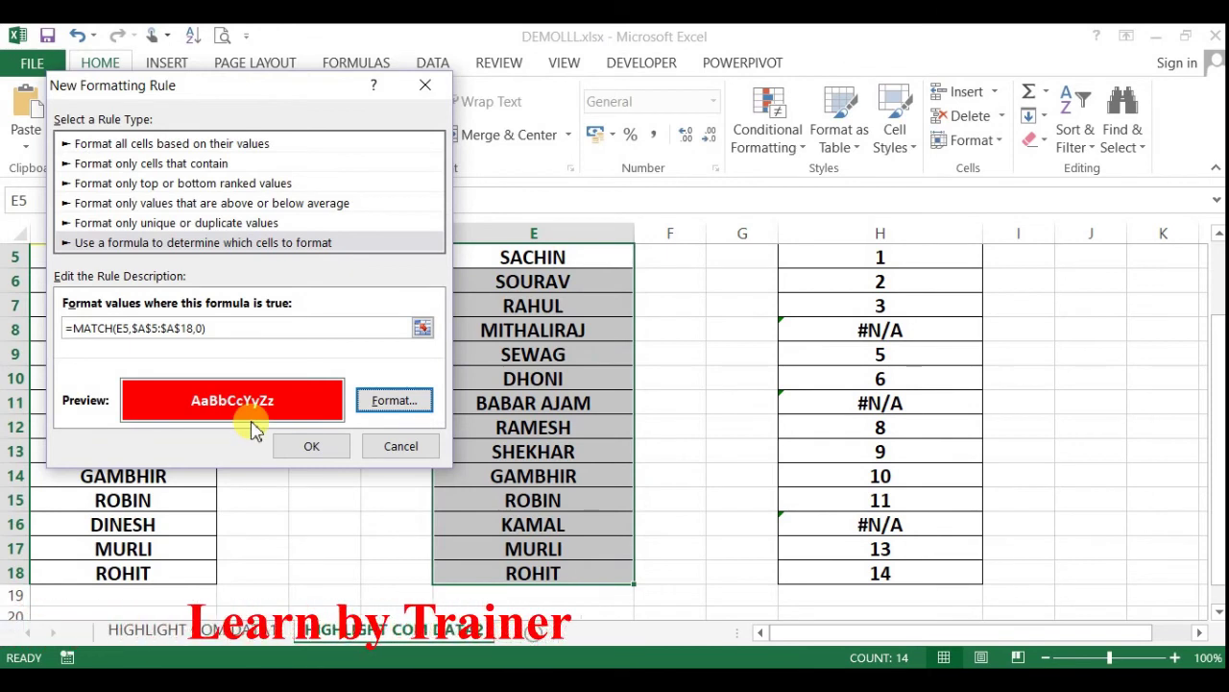
click(320, 450)
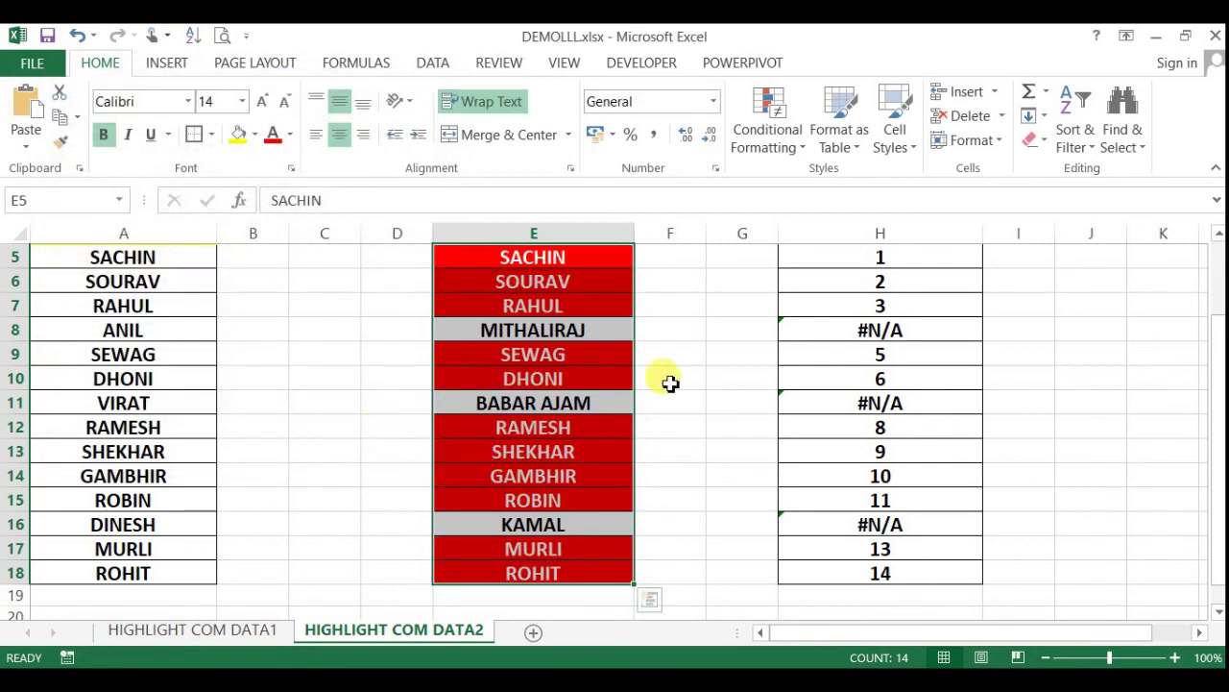
- Check the LIST2 column for names that are highlighted and names left without highlighting
click(651, 377)
scroll(576, 356, up, 2)
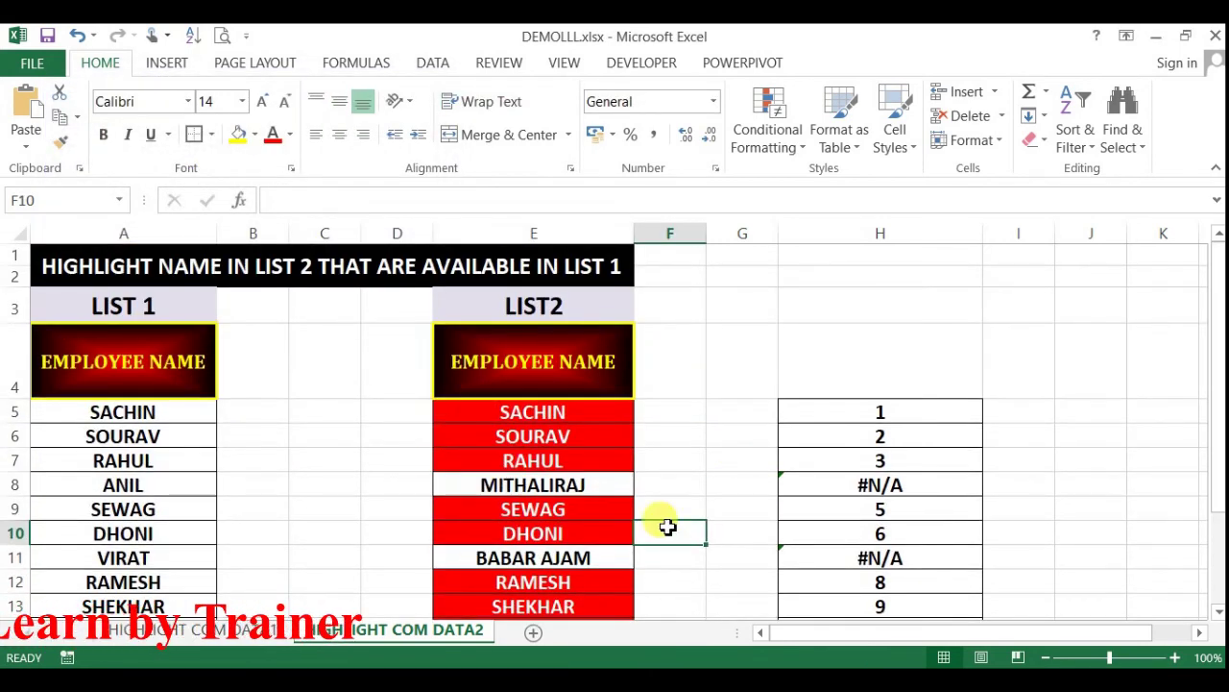
click(600, 480)
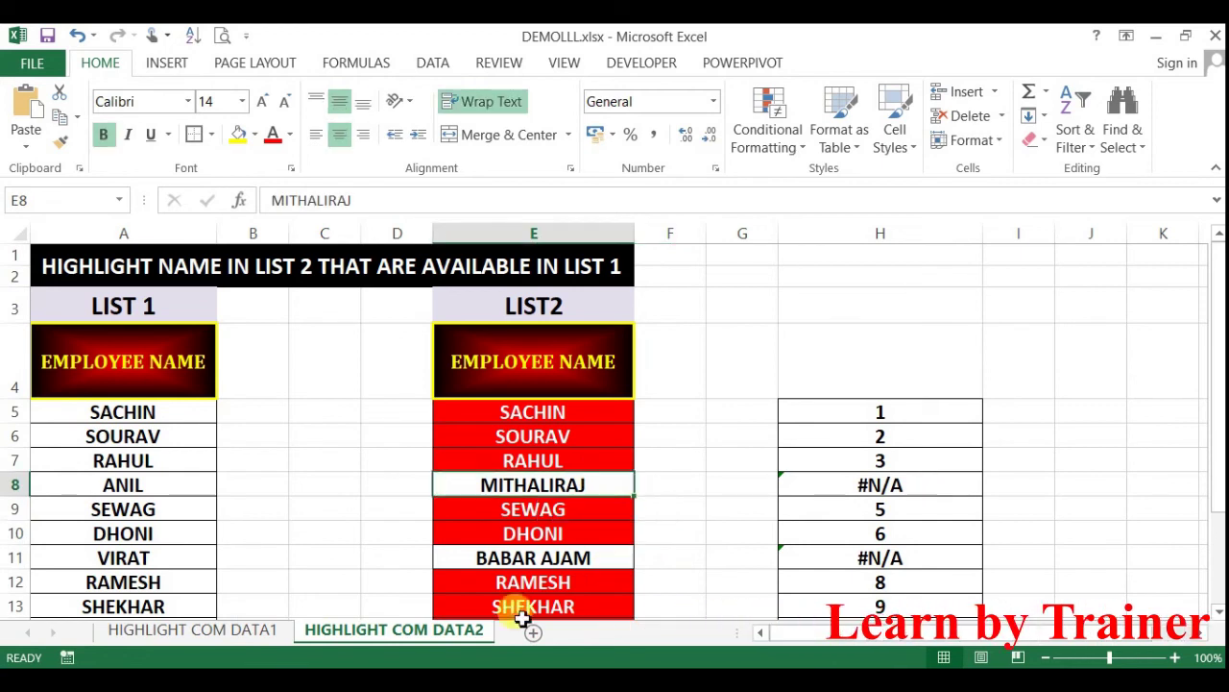
click(590, 559)
key(Down)
key(Down)
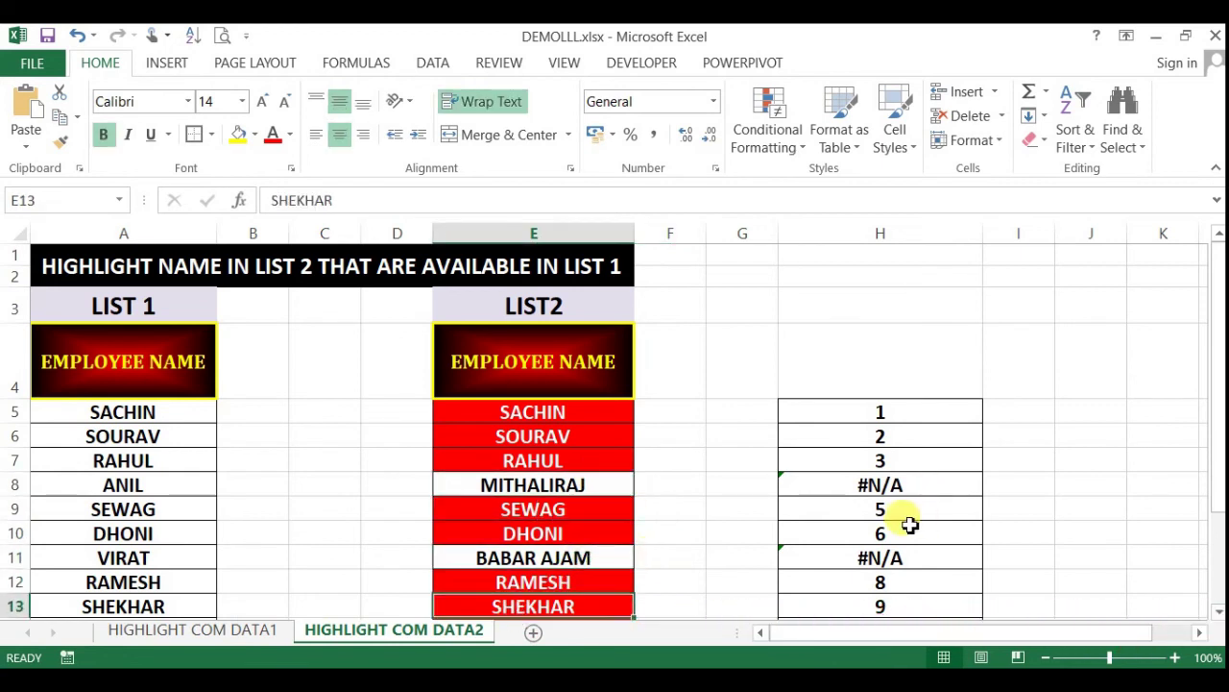
- Review the MATCH formula in H5 and the ranges it refers to, keeping the formula as it is
click(904, 420)
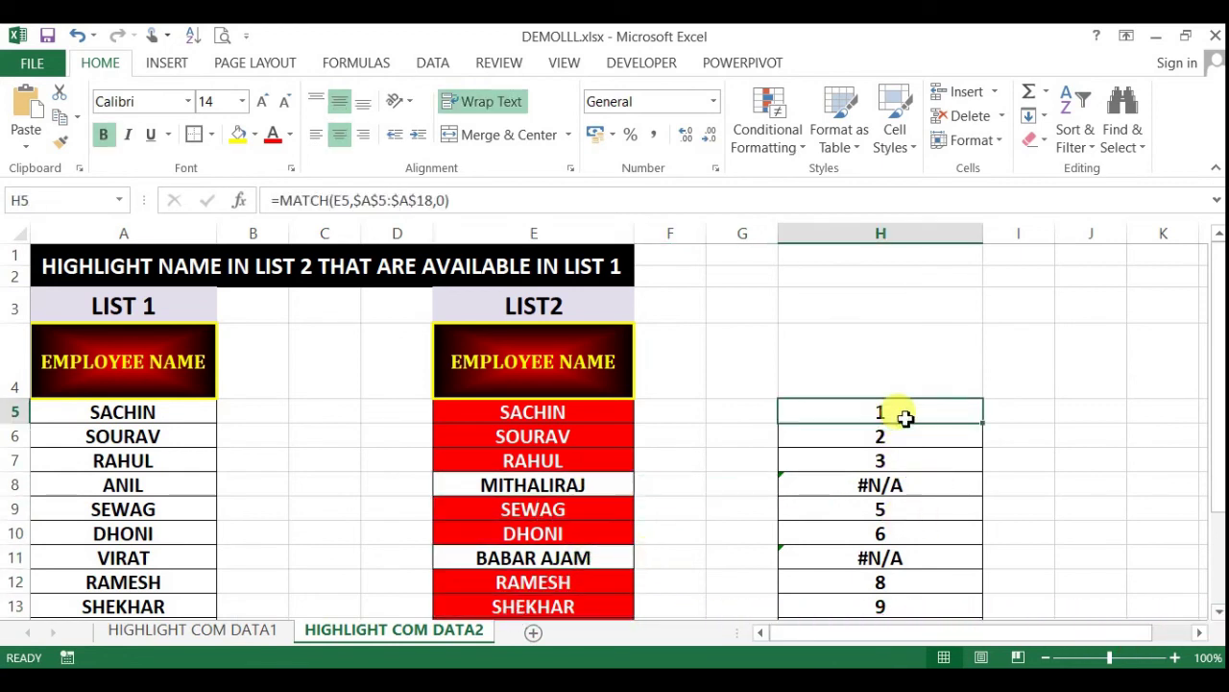
double_click(903, 419)
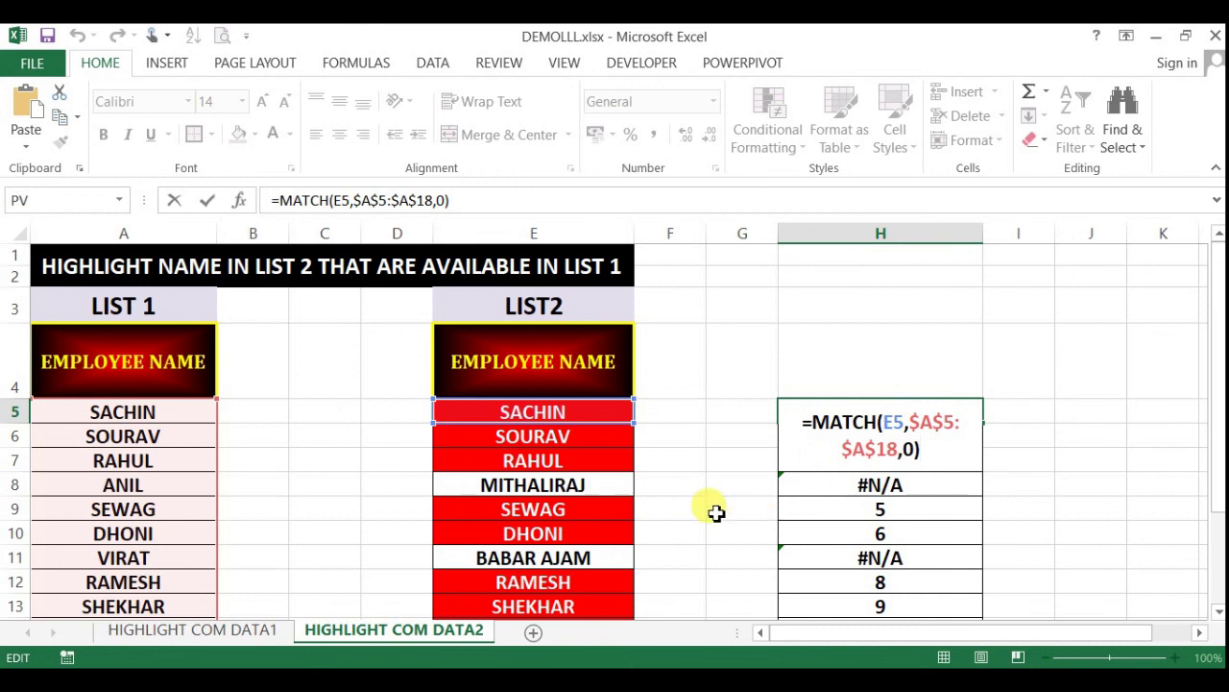
key(ctrl+Return)
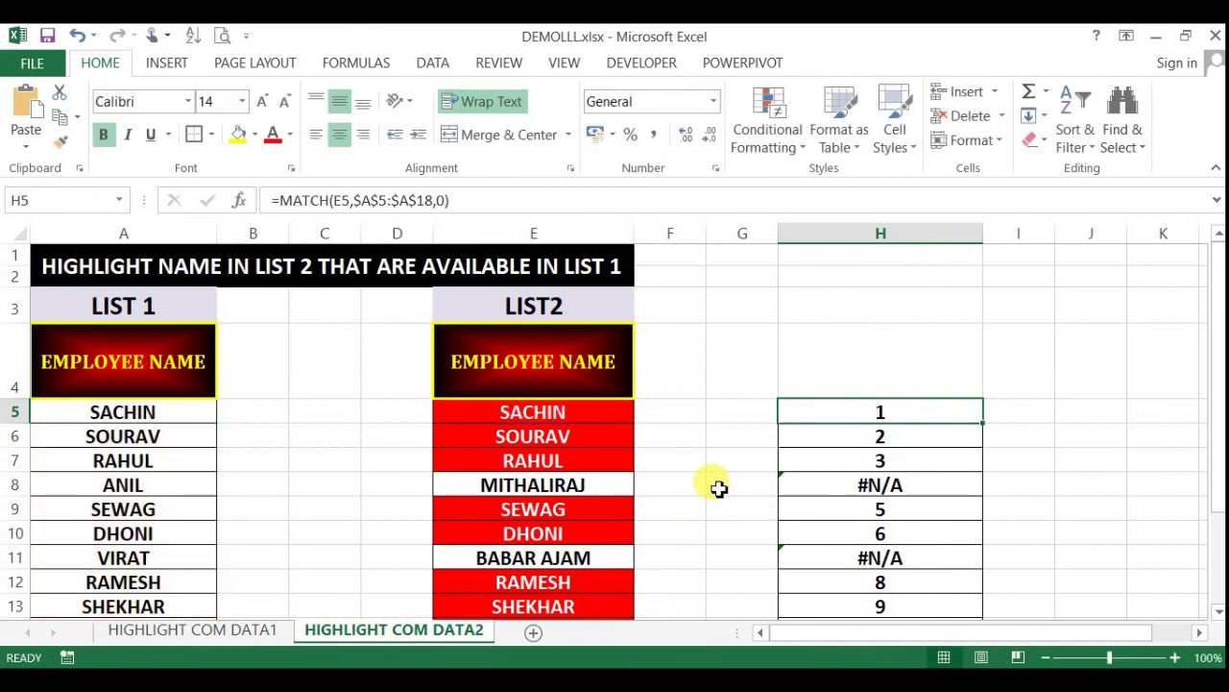